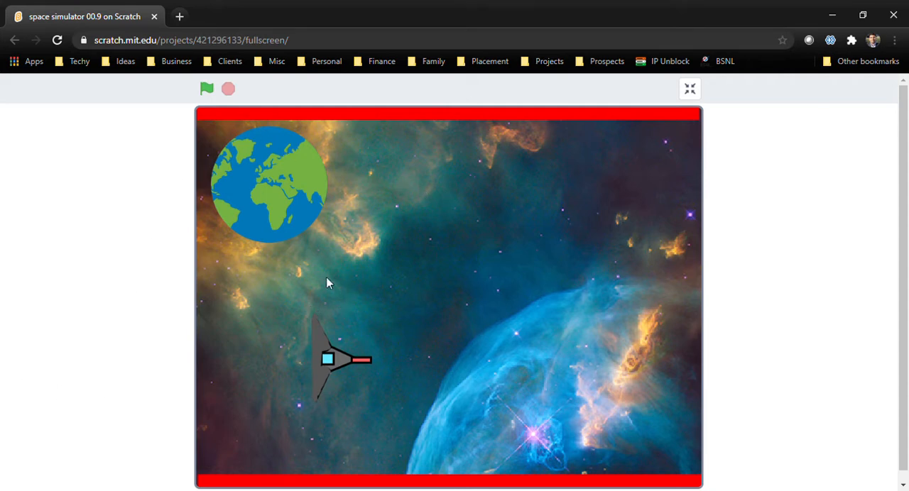
Test-run the space simulator game, rotating the ship both ways and firing lasers at the enemy ships, and stop it
click(207, 89)
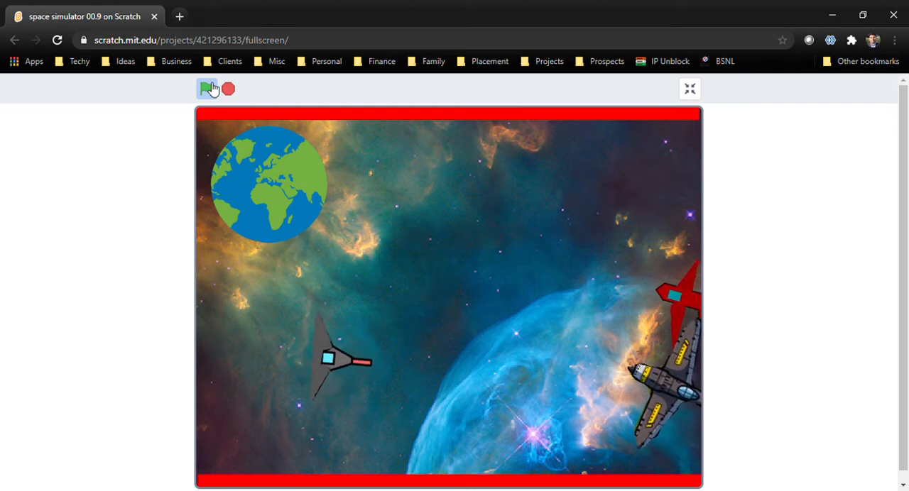
key(space)
key(Left)
key(space)
key(space)
key(Left)
key(Left)
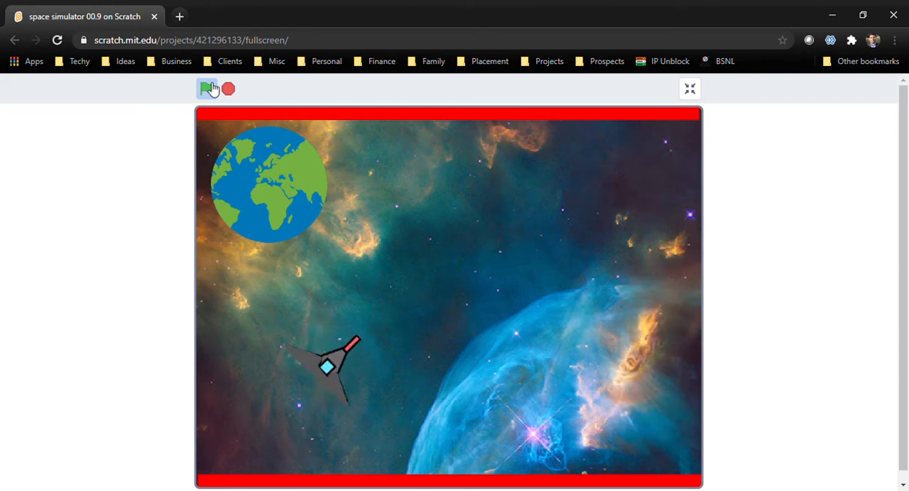
key(Left)
key(Left)
key(space)
key(space)
key(space)
key(space)
key(space)
key(space)
key(space)
key(space)
key(space)
key(Right)
key(Right)
key(Right)
key(Right)
key(Right)
key(Right)
key(Right)
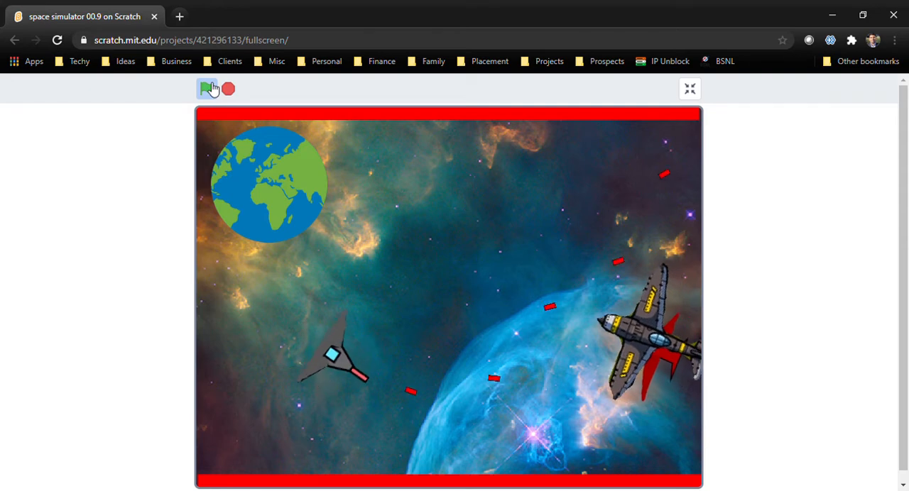
key(space)
key(space)
key(Right)
key(Right)
key(Right)
key(Right)
key(Right)
key(Left)
key(Left)
key(Left)
key(Left)
key(Left)
key(Left)
key(Left)
key(Left)
key(Left)
key(Left)
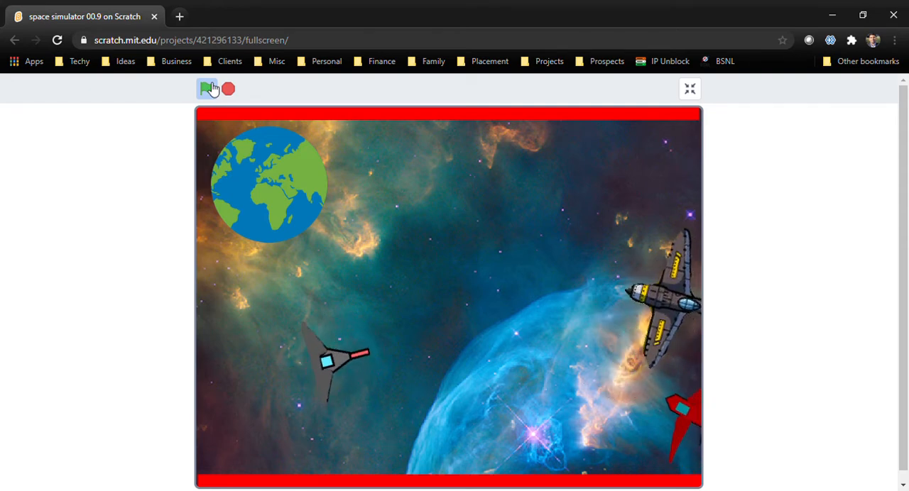
key(Left)
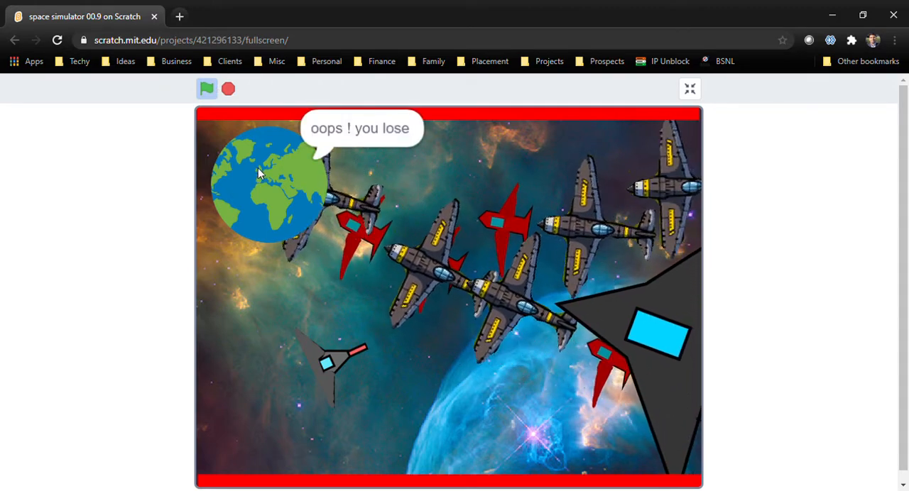
click(228, 89)
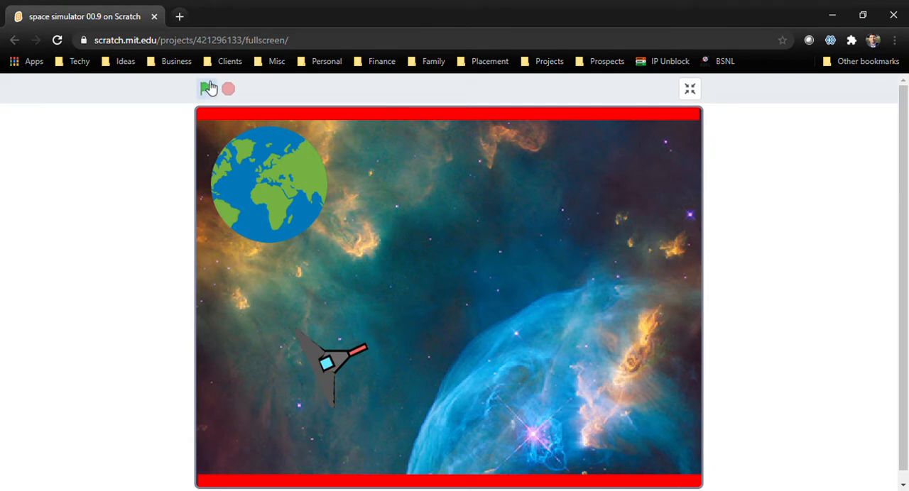
Leave the full-screen game view and create a new project
click(690, 88)
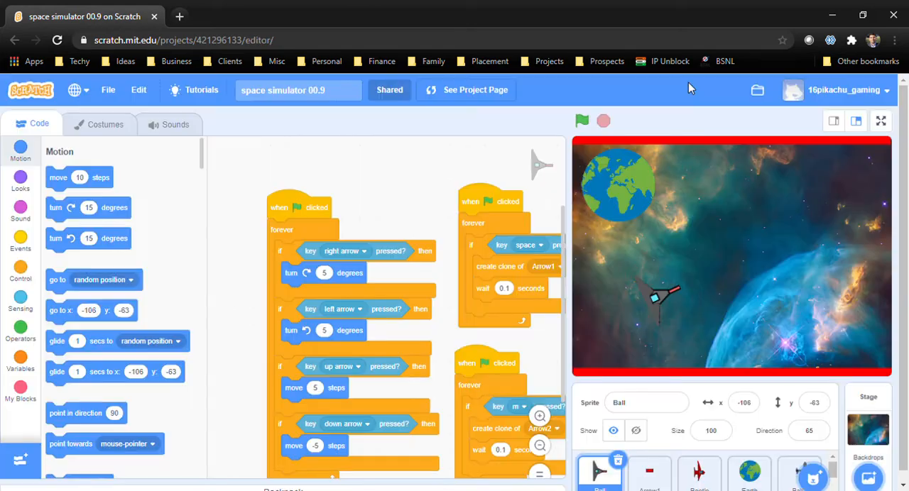
click(109, 90)
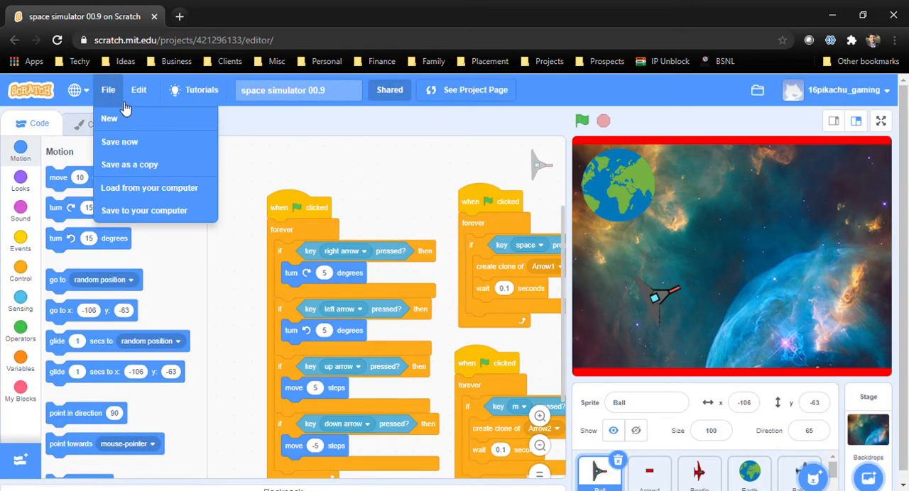
click(137, 120)
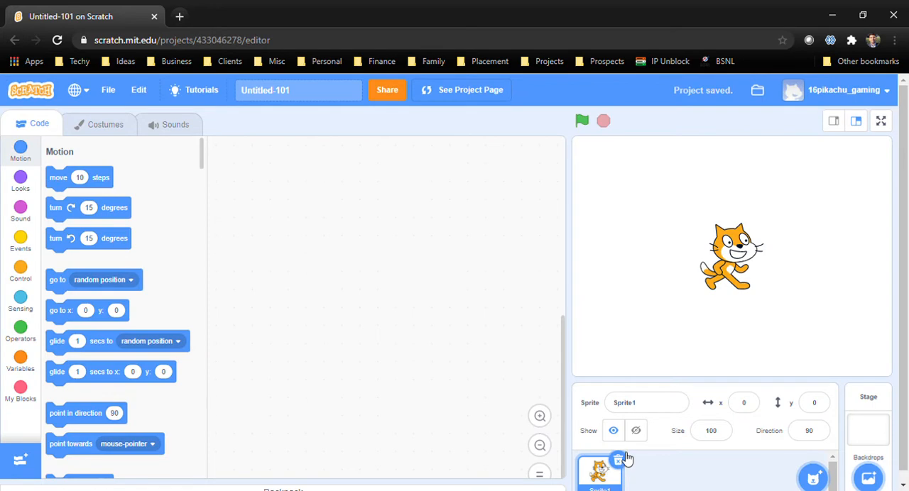
Replace the default cat sprite with the Ball sprite from the library and set its size to 50
click(619, 456)
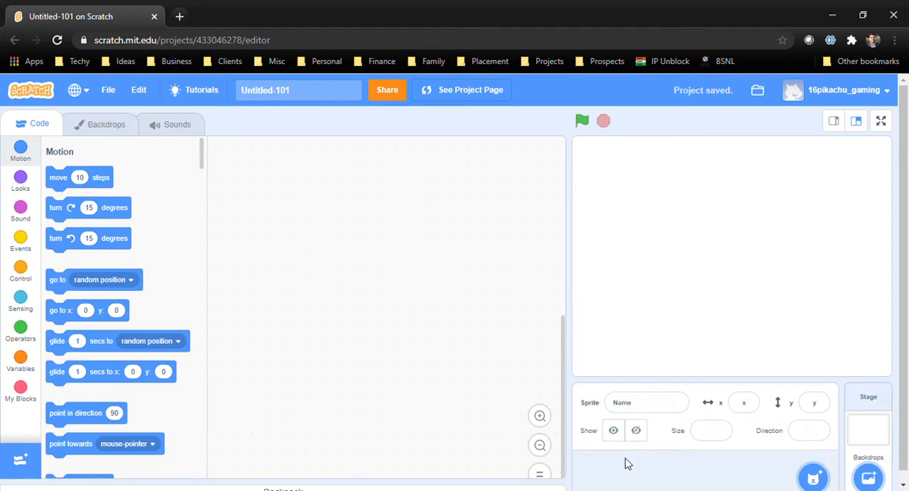
click(815, 474)
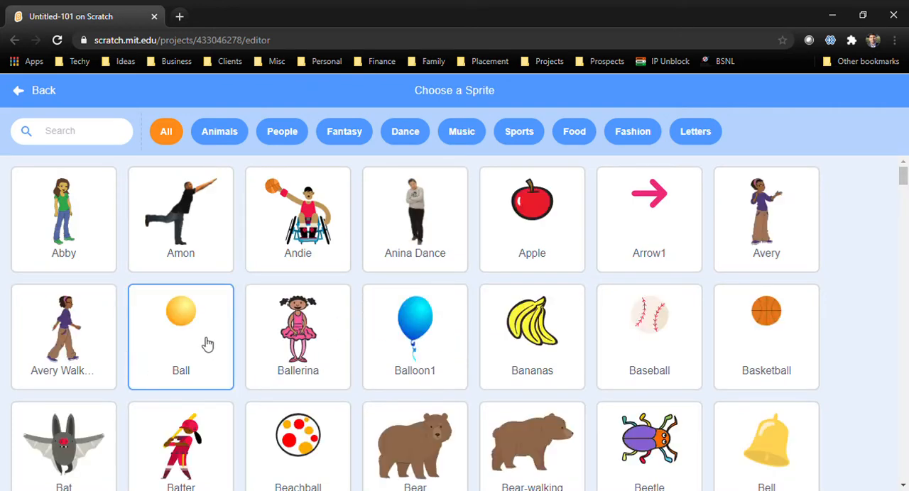
click(207, 344)
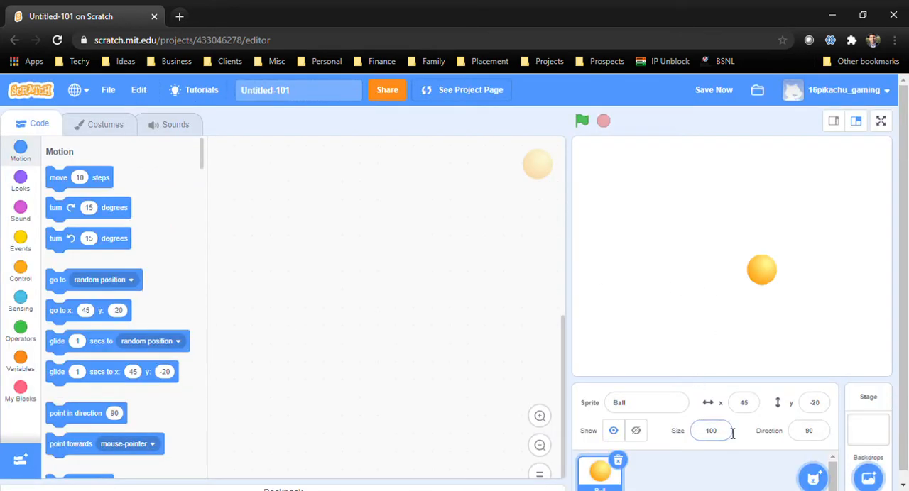
click(724, 432)
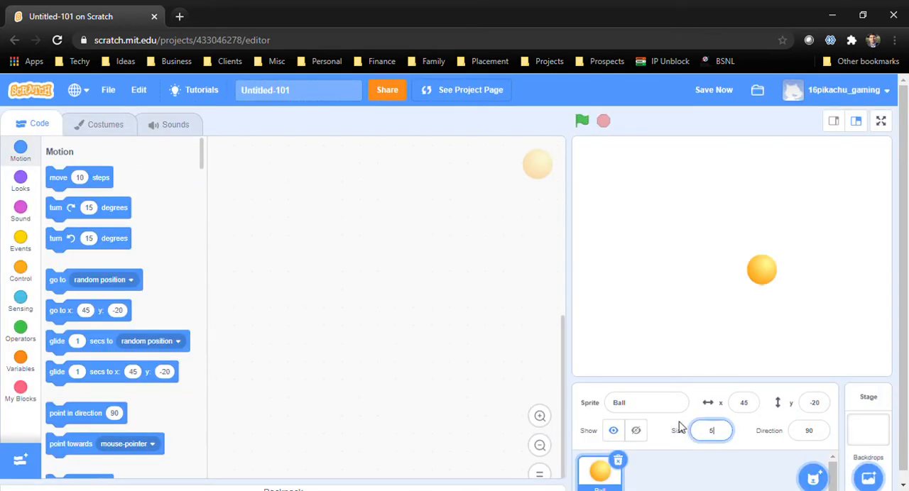
key(Return)
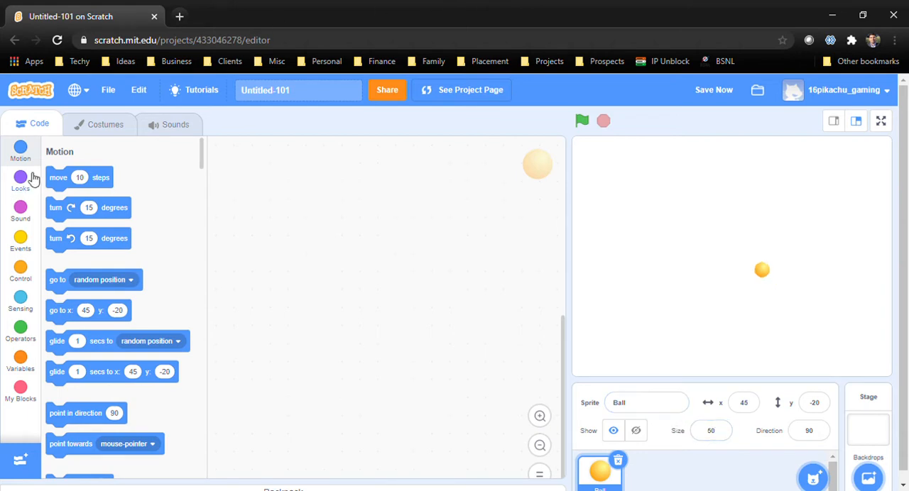
In the ball-a costume, draw a black triangle pointing right around the ball using lines with outline width 14
click(112, 126)
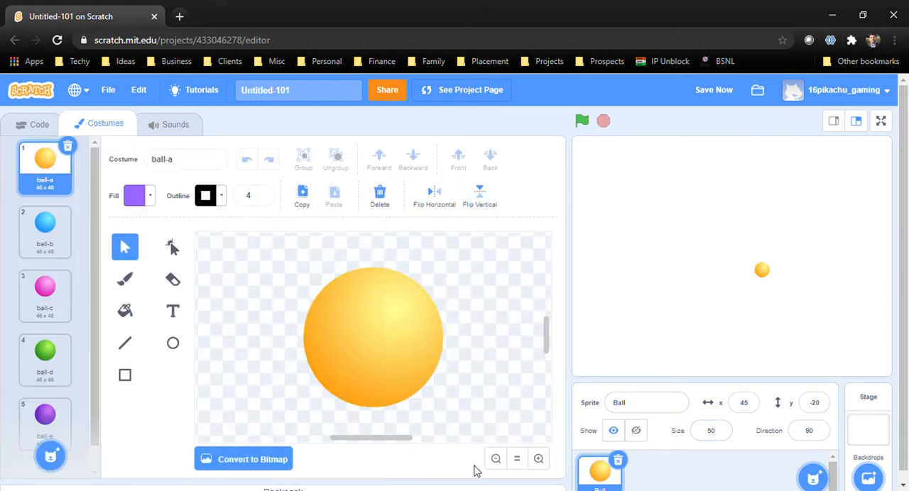
click(501, 459)
click(504, 458)
click(504, 459)
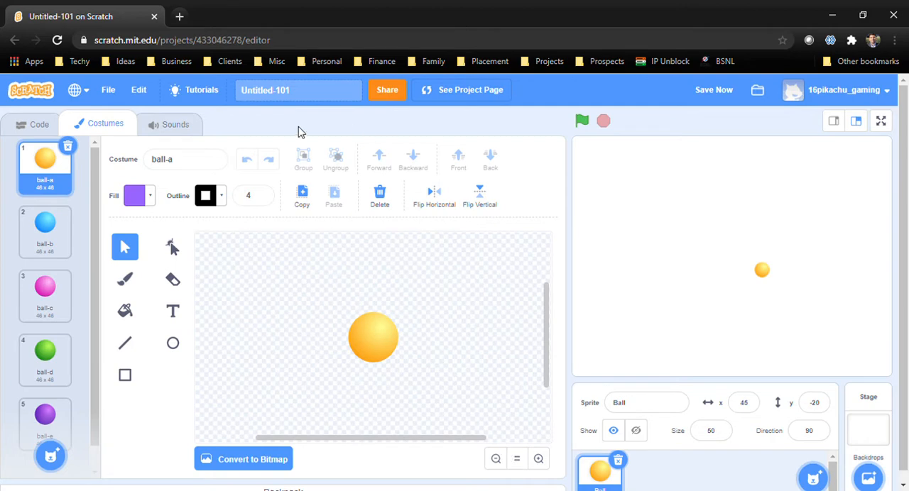
click(125, 343)
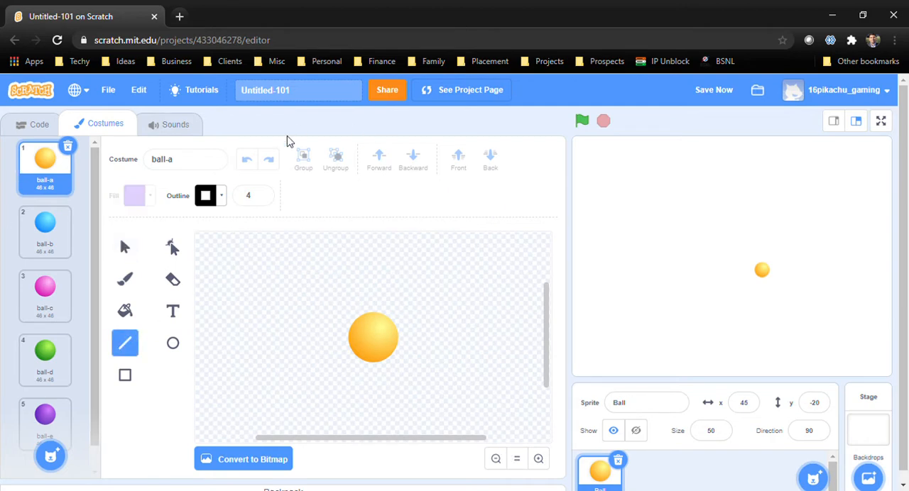
click(261, 193)
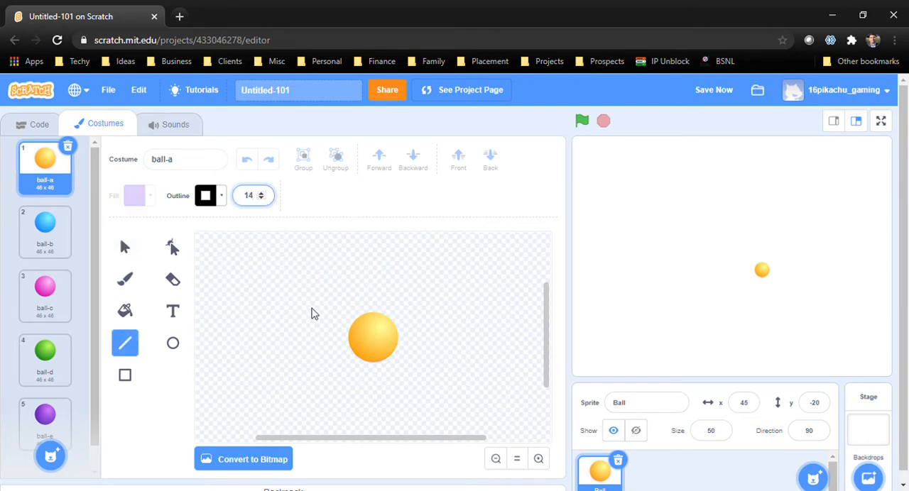
drag(351, 287, 352, 399)
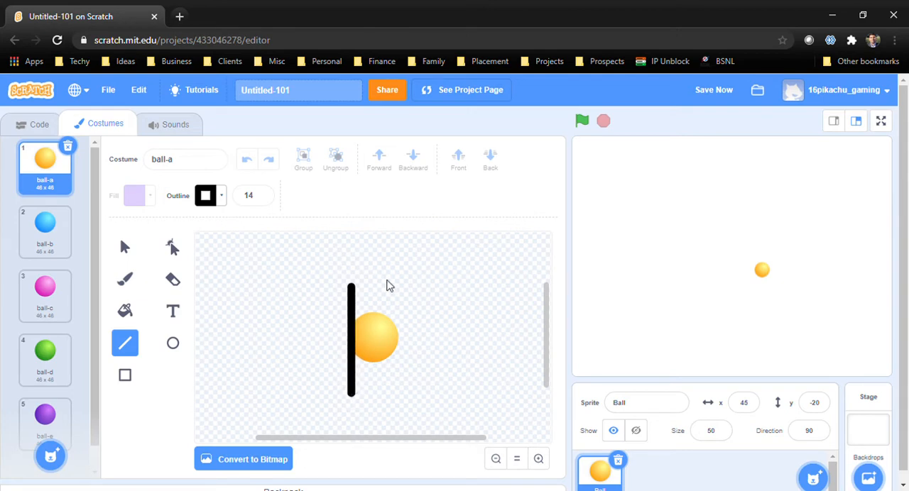
drag(352, 289, 417, 341)
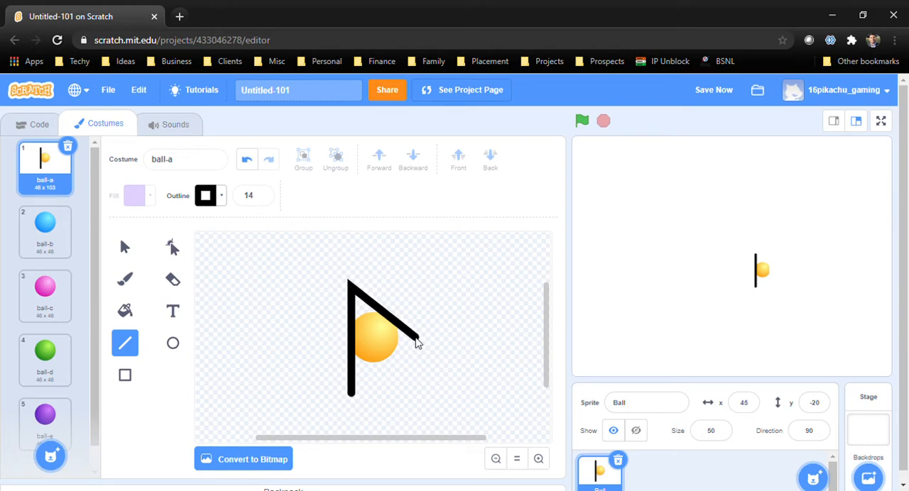
drag(352, 399, 418, 342)
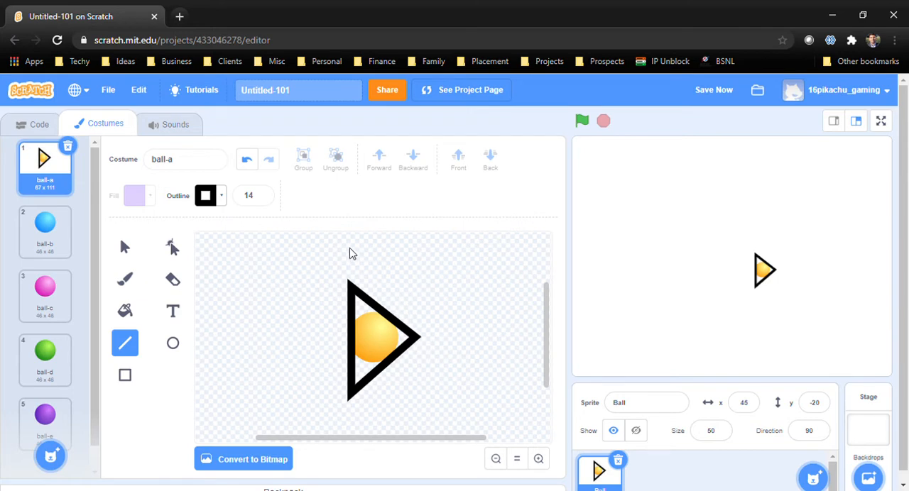
Fill the triangle in the ball-a costume with dark grey, using saturation 0 and brightness about 43
click(125, 310)
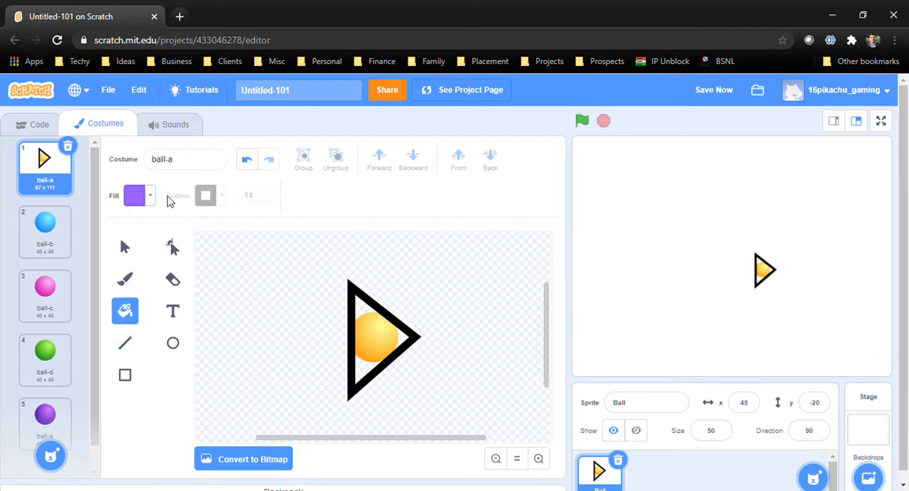
click(150, 196)
drag(148, 266, 120, 279)
drag(174, 352, 128, 348)
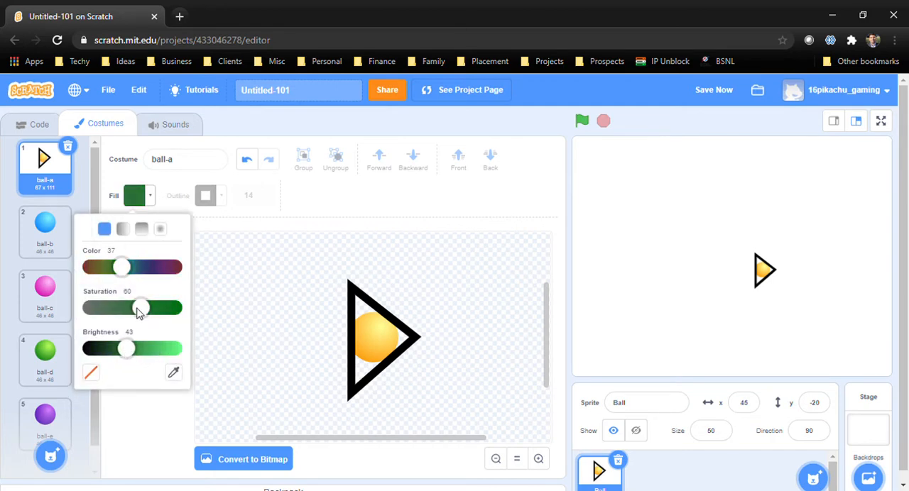
drag(139, 308, 37, 296)
click(362, 337)
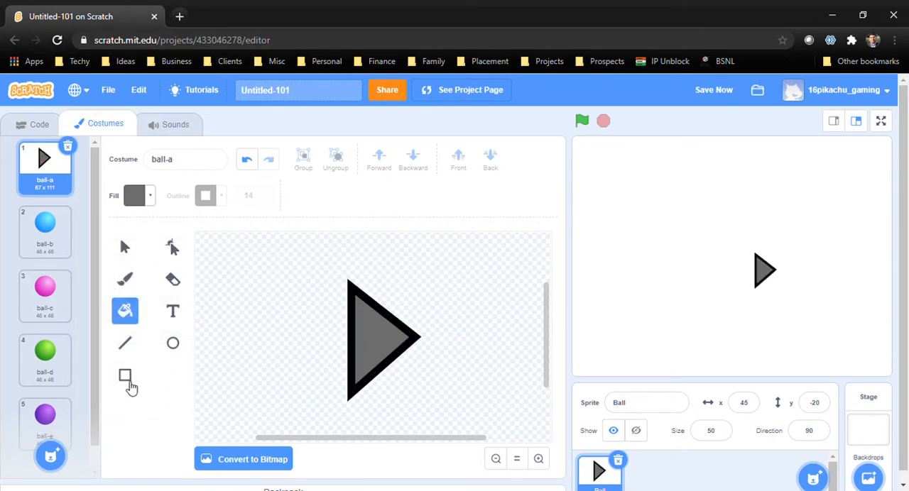
Draw a thin horizontal red rectangle as a gun barrel at the triangle's tip, with colour 0, saturation 100 and brightness 100
click(125, 376)
click(150, 199)
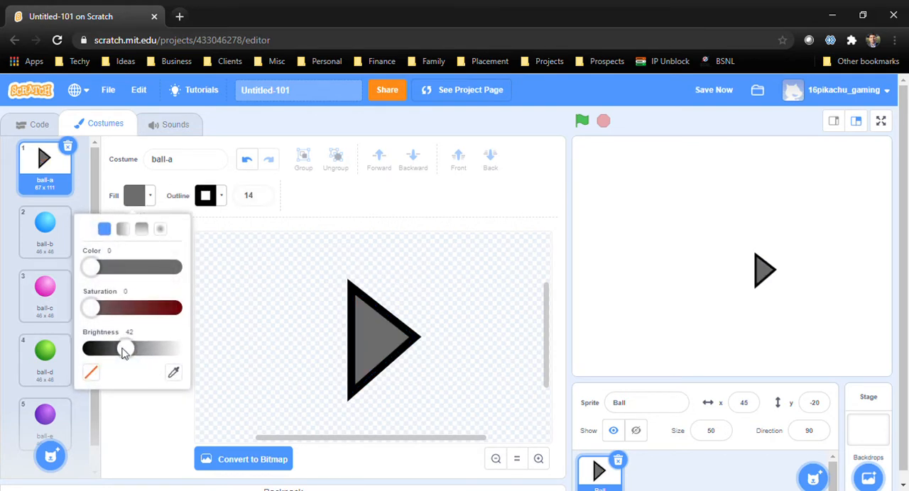
drag(130, 352, 177, 348)
drag(83, 311, 177, 308)
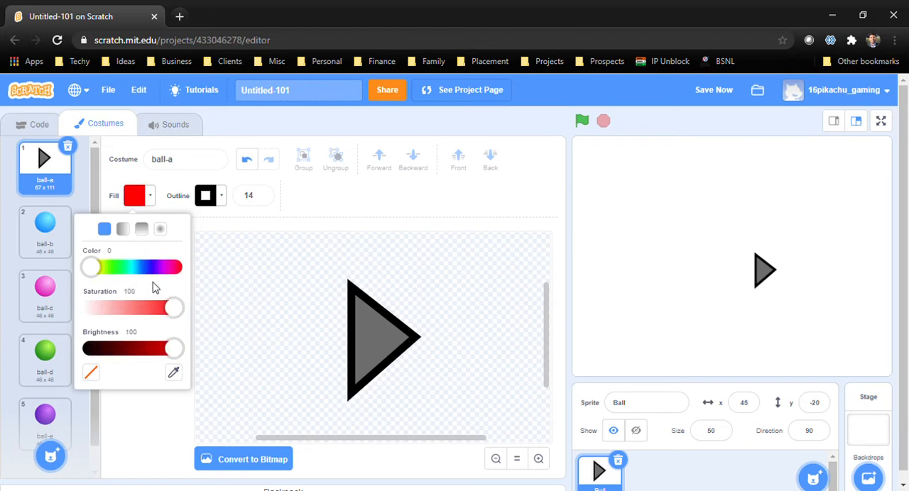
drag(409, 329, 469, 348)
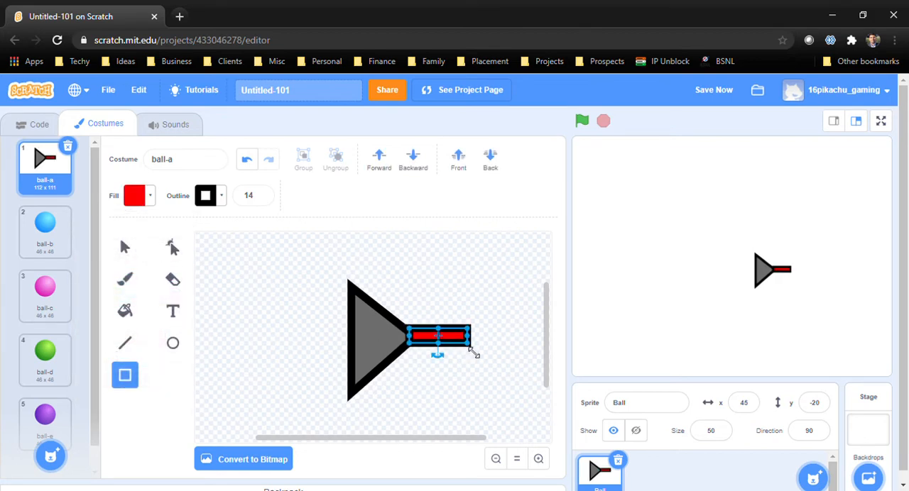
click(472, 379)
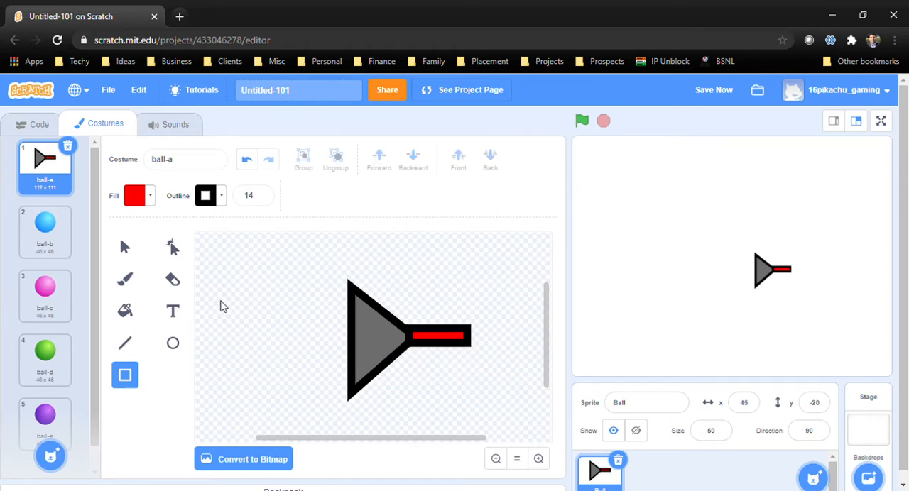
Draw a narrow upright cyan rectangle (colour 50) inside the grey triangle as the ship's window
click(149, 201)
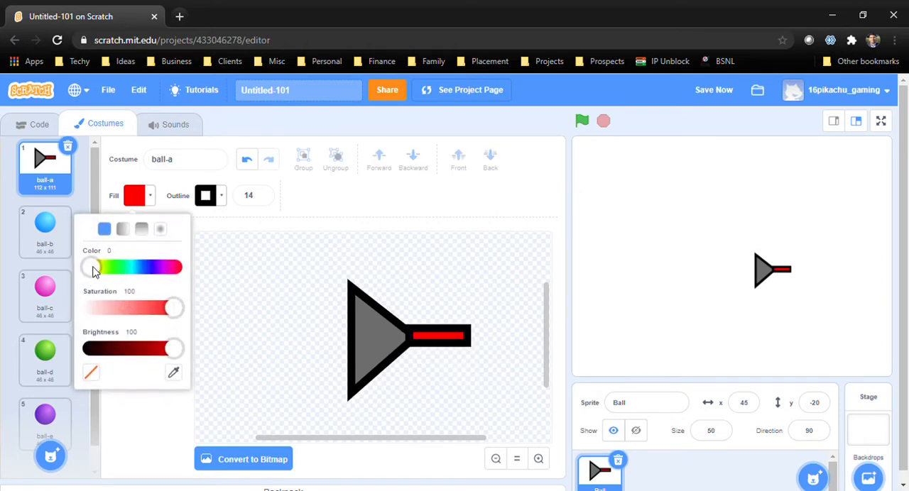
drag(95, 272, 132, 268)
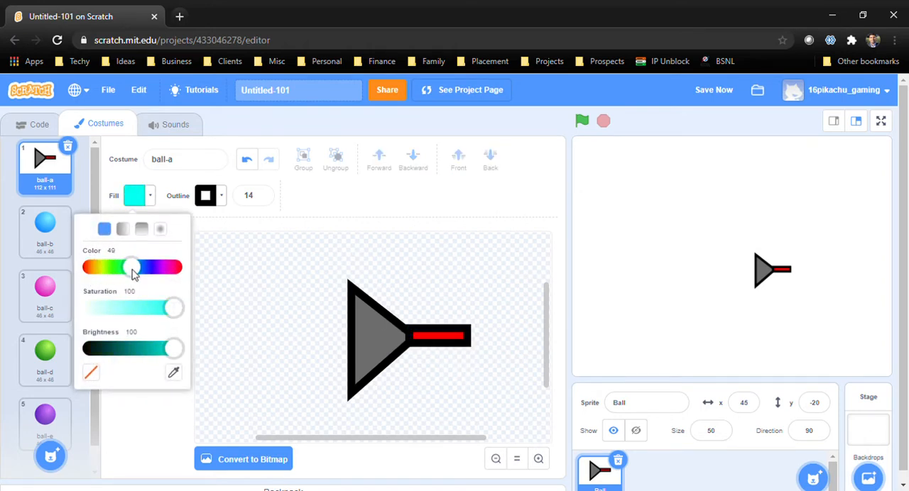
click(367, 326)
drag(362, 316, 384, 369)
click(477, 383)
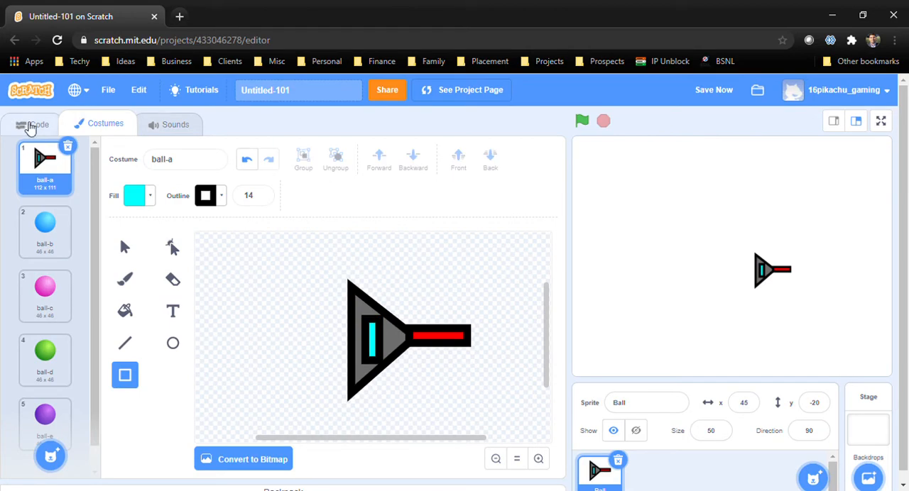
Start the Ball sprite's script with a "when green flag clicked" block, a forever loop and an if-then block inside it
click(35, 125)
click(21, 241)
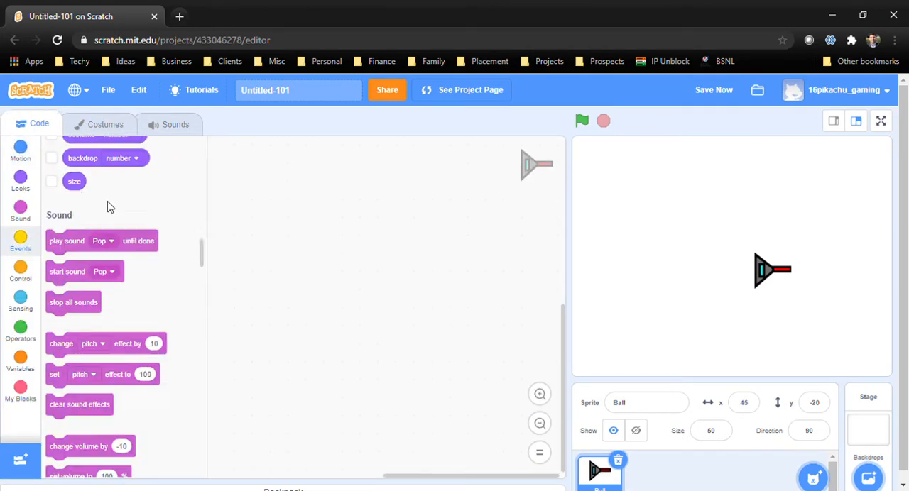
drag(76, 179, 296, 234)
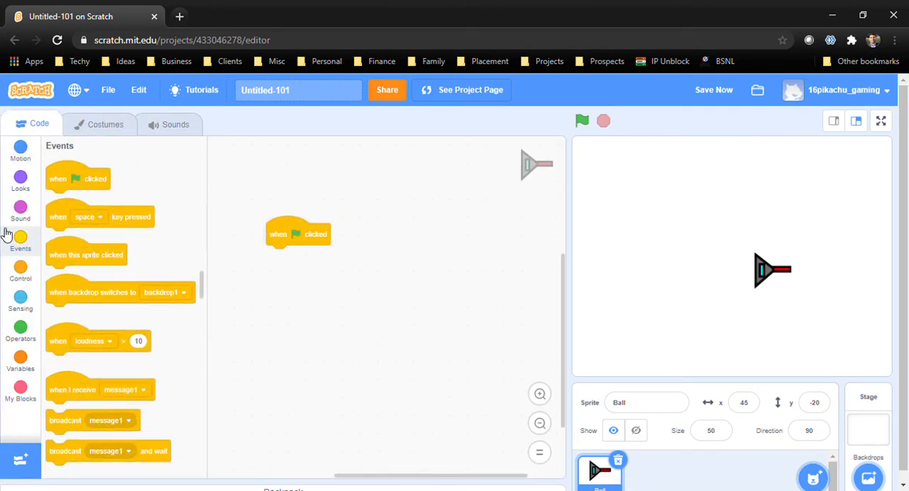
click(29, 275)
drag(95, 271, 321, 258)
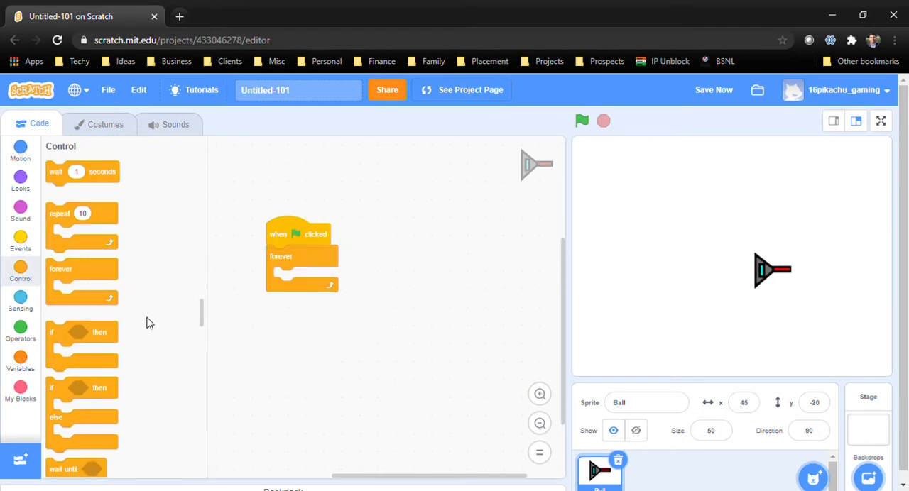
drag(99, 343, 327, 298)
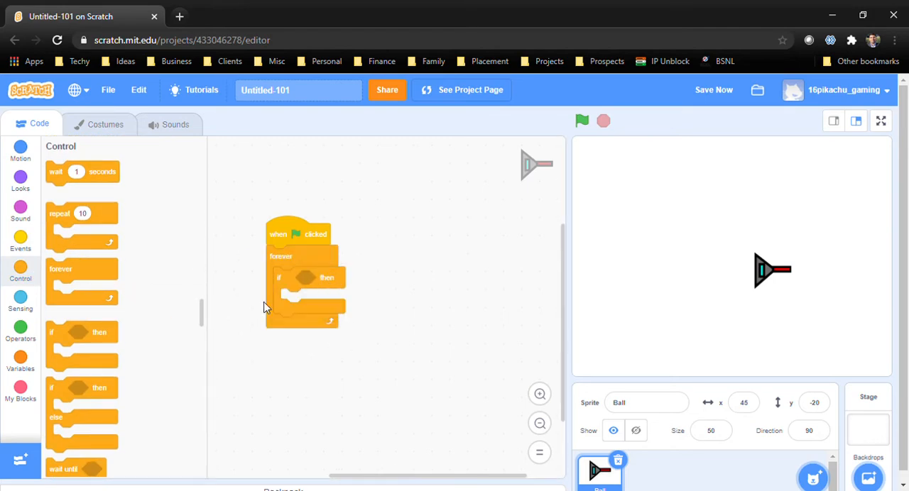
Give the if-then block a "key pressed?" condition set to right arrow
click(35, 303)
drag(69, 350, 299, 281)
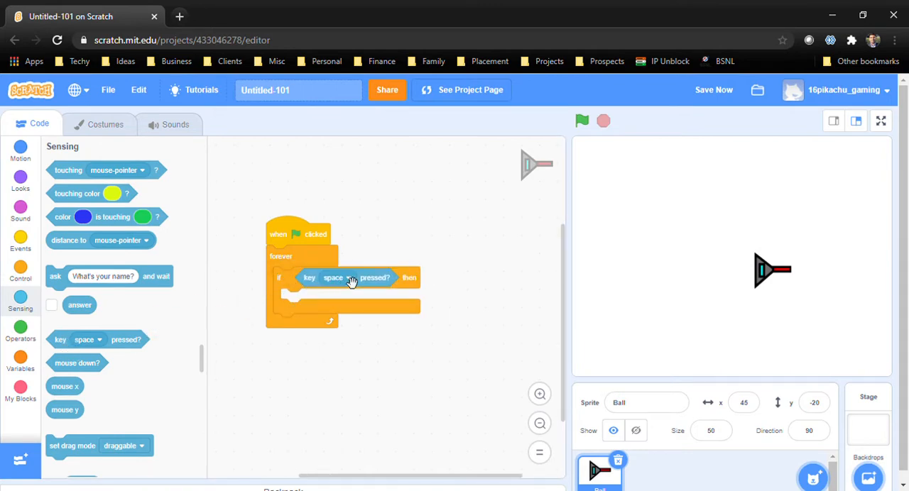
click(349, 278)
click(331, 387)
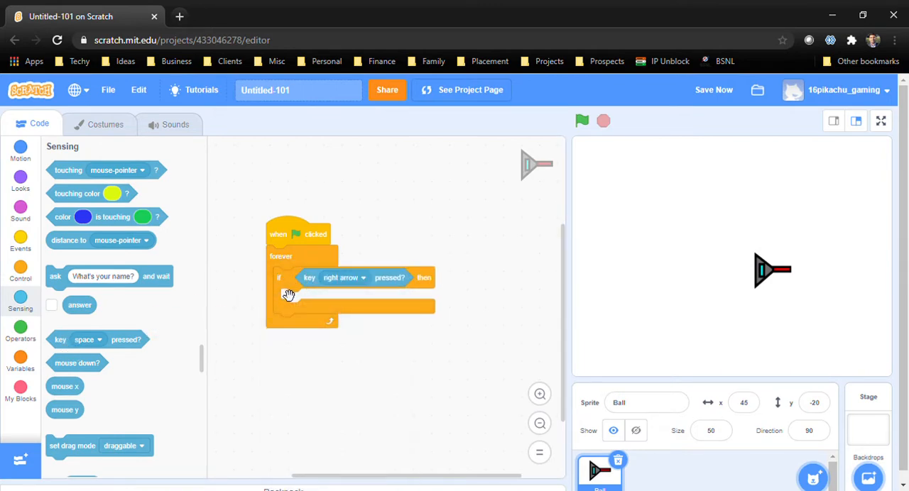
Duplicate the right arrow if-then block below itself inside the forever loop and set the copy's key to left arrow
right_click(284, 290)
click(353, 300)
click(285, 344)
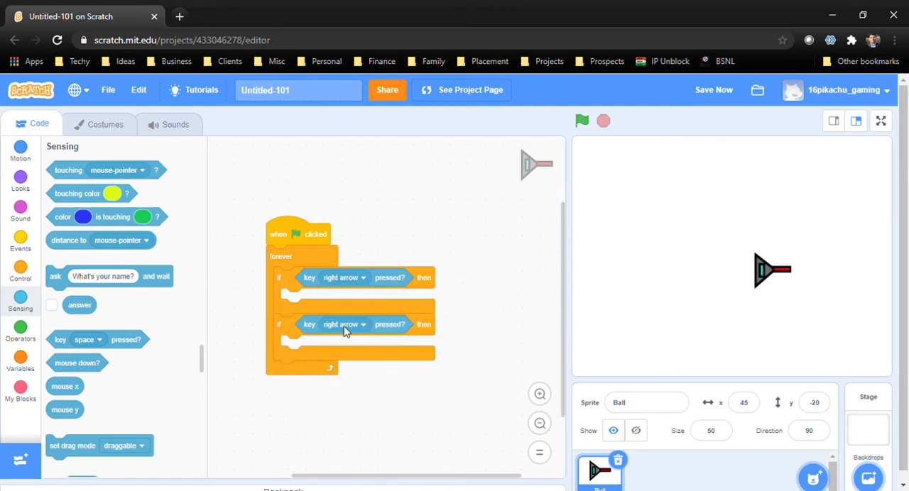
click(352, 324)
click(335, 443)
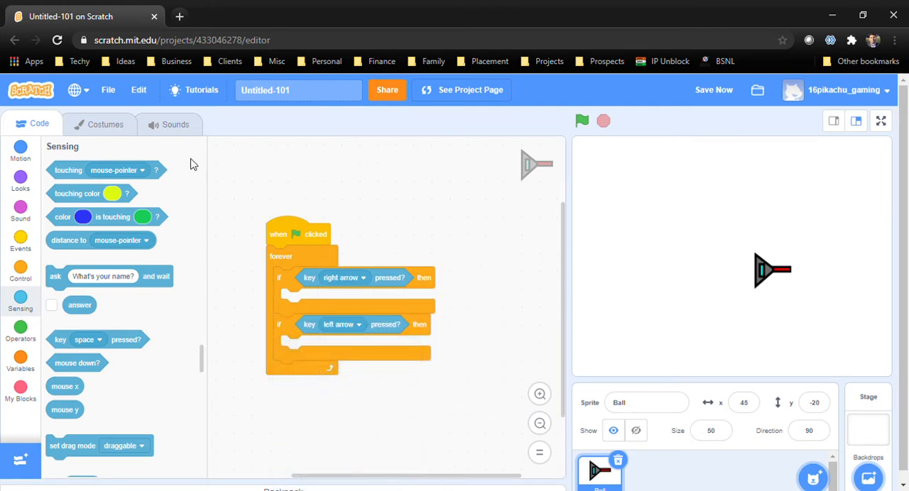
Make the right arrow condition turn the ship clockwise 5 degrees and the left arrow condition turn it counterclockwise 5 degrees
click(25, 155)
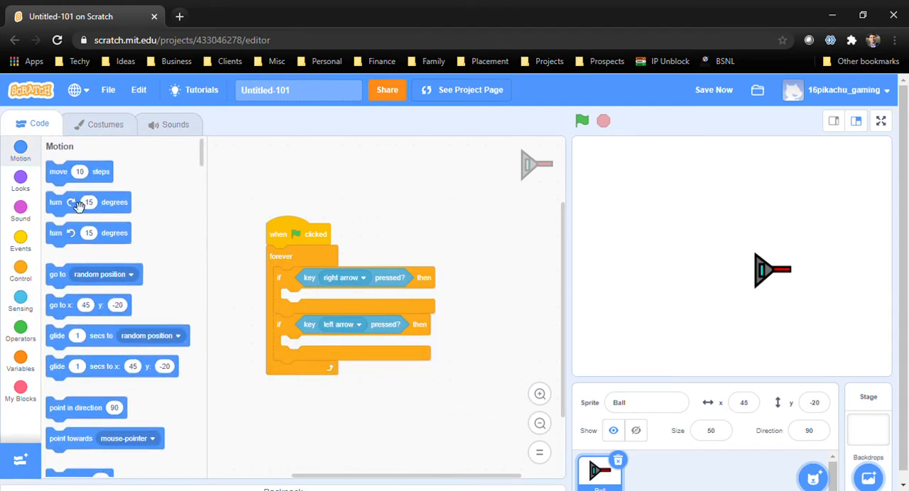
drag(82, 203, 326, 301)
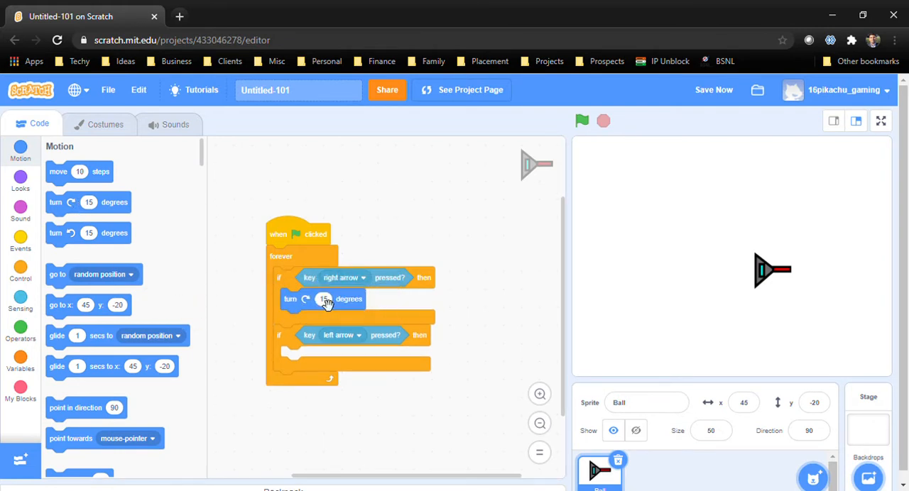
text(5)
click(474, 267)
drag(78, 240, 340, 364)
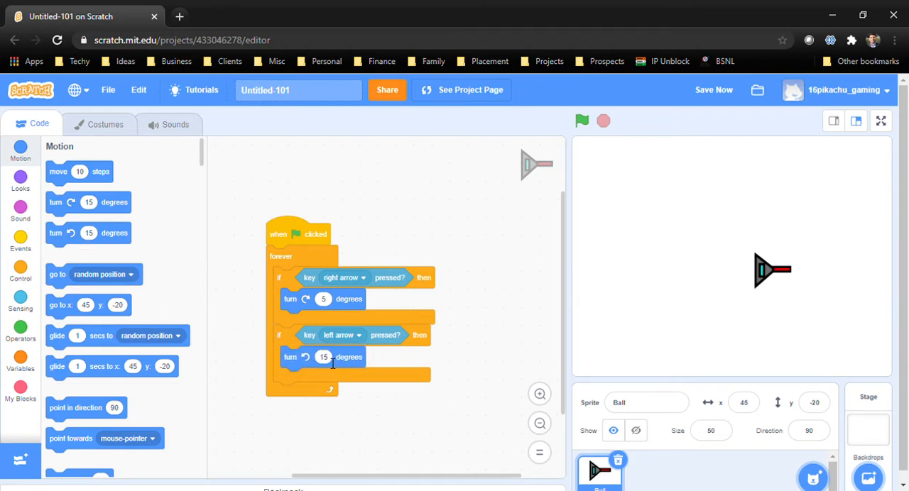
text(5)
Duplicate both if-then blocks at the end of the forever loop and set the copies' keys to up arrow and down arrow
right_click(287, 284)
click(312, 291)
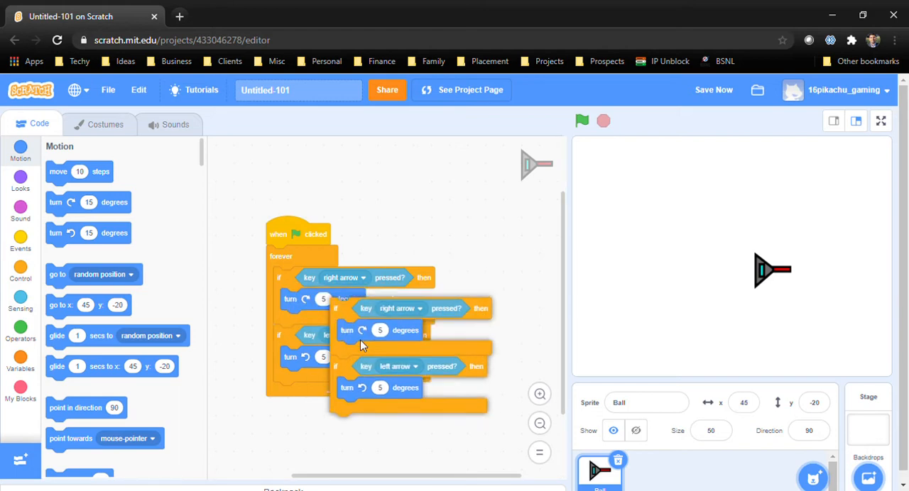
click(300, 409)
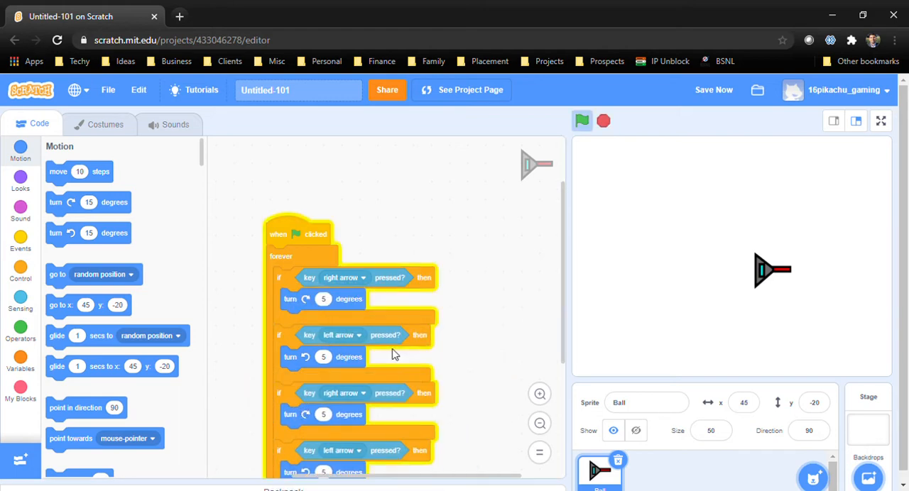
click(352, 328)
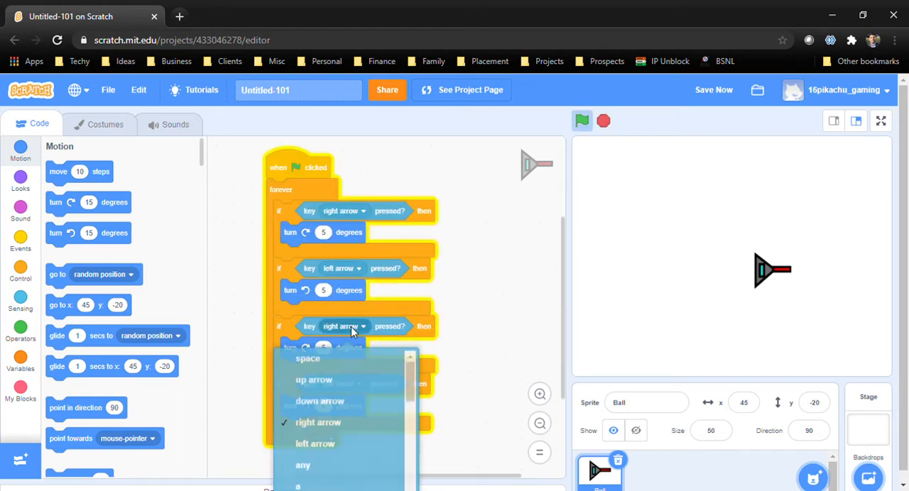
click(328, 387)
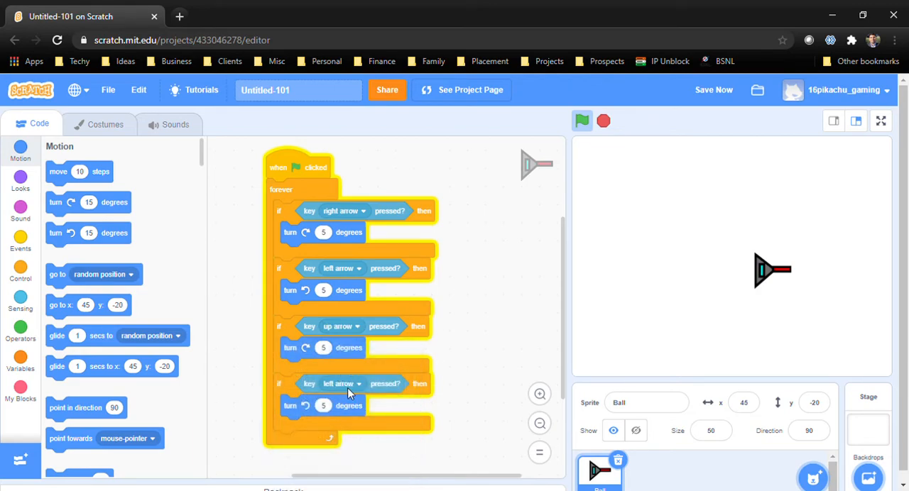
click(347, 387)
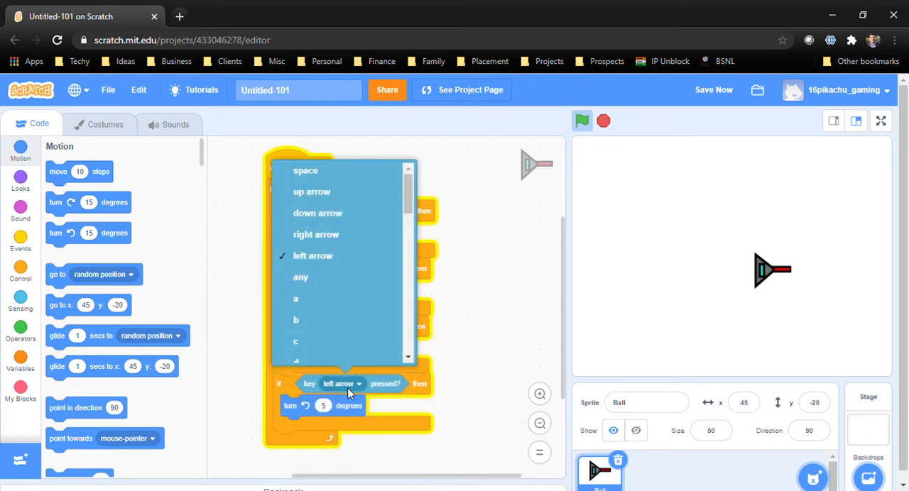
click(344, 213)
Replace the turn blocks under the up and down arrow conditions with "move 5 steps" and "move -5 steps"
drag(294, 343, 128, 312)
drag(310, 406, 61, 332)
drag(76, 178, 315, 353)
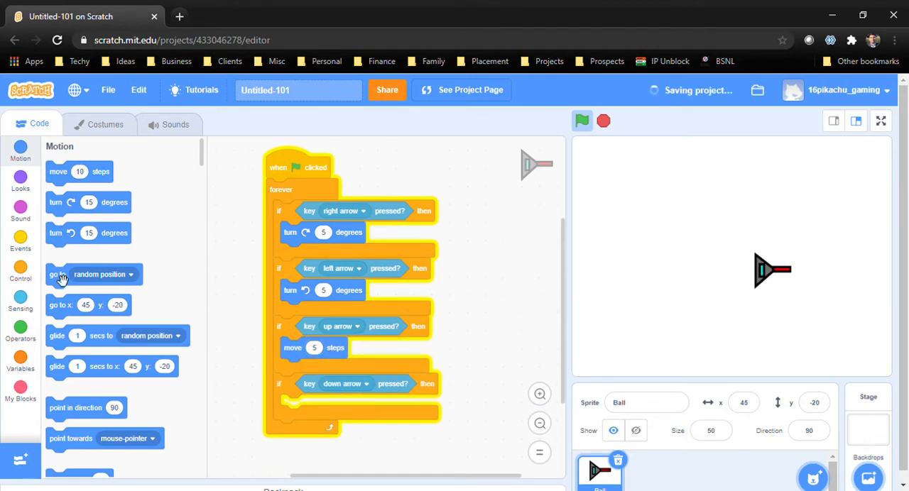
drag(58, 171, 320, 419)
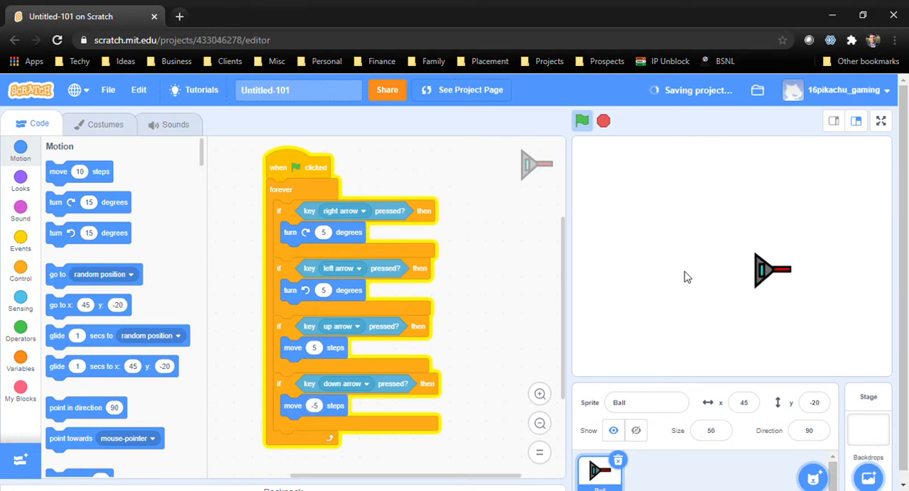
Restart the project with the ship moved to about x -146, y 11 on the stage
click(603, 121)
click(583, 120)
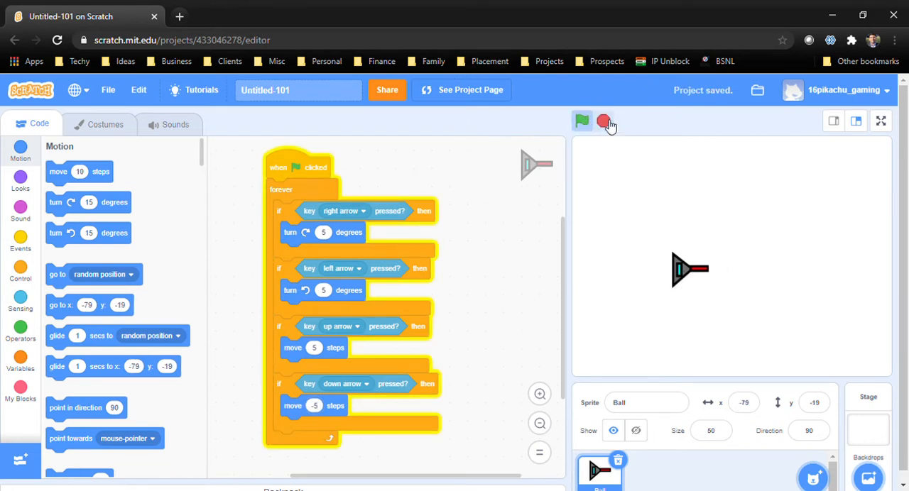
click(604, 123)
drag(681, 277, 637, 257)
click(583, 121)
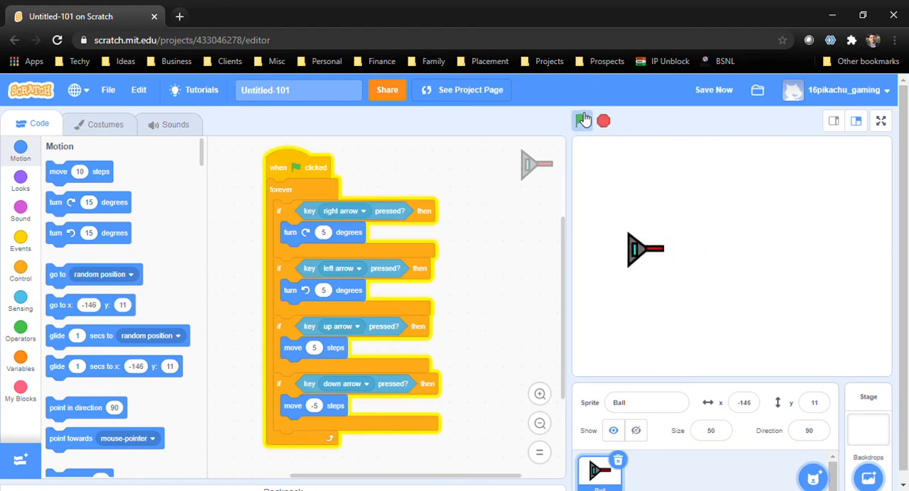
Test turning the ship and moving it forward and backward with the four arrow keys, and stop the project
key(Right)
key(Up)
key(Down)
key(Right)
key(Up)
key(Right)
key(Down)
key(Up)
key(Left)
key(Down)
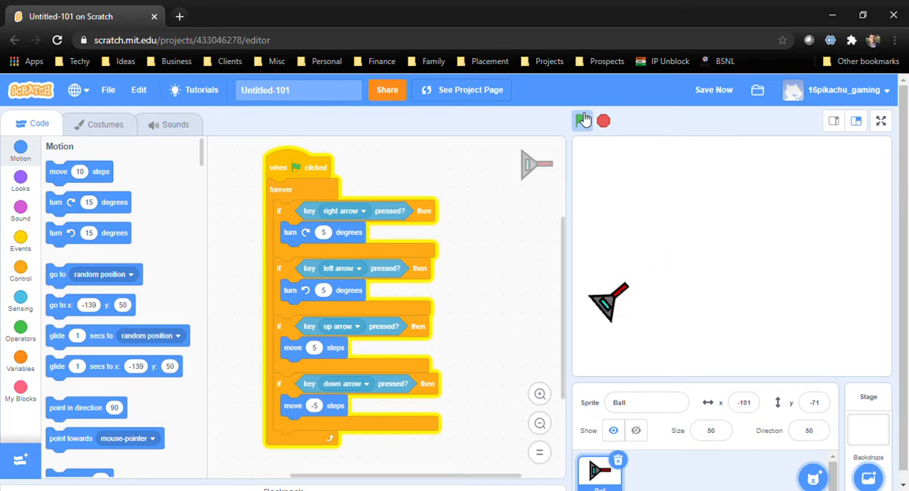
key(Up)
key(Right)
key(Down)
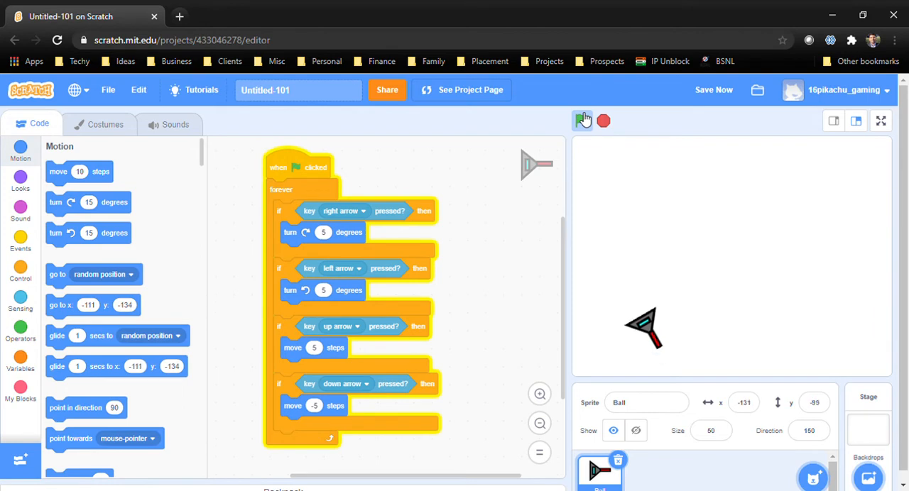
key(Left)
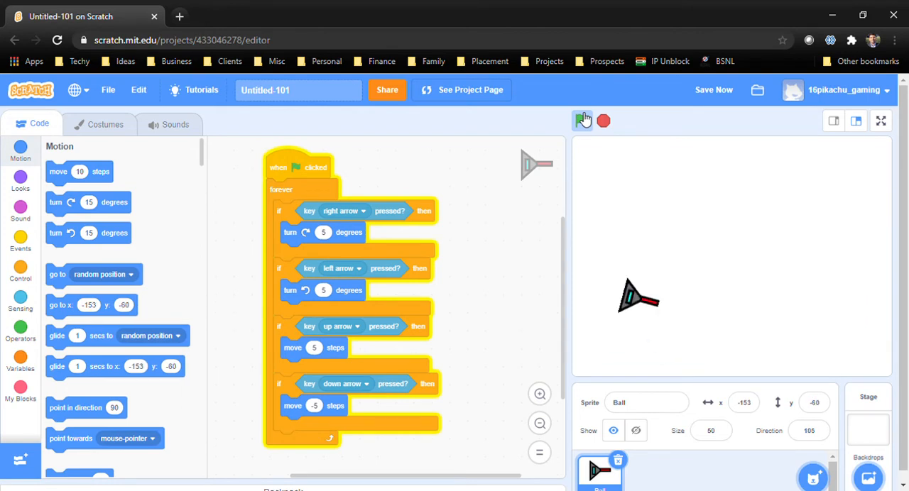
key(Up)
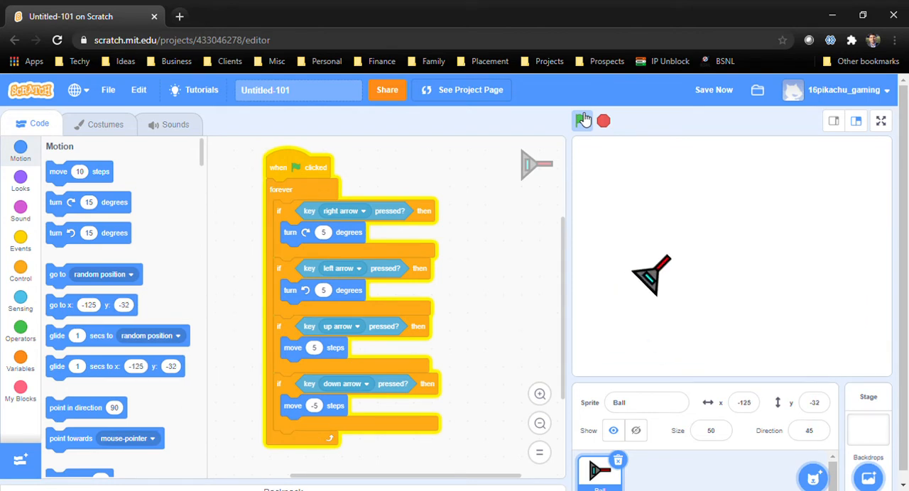
click(603, 121)
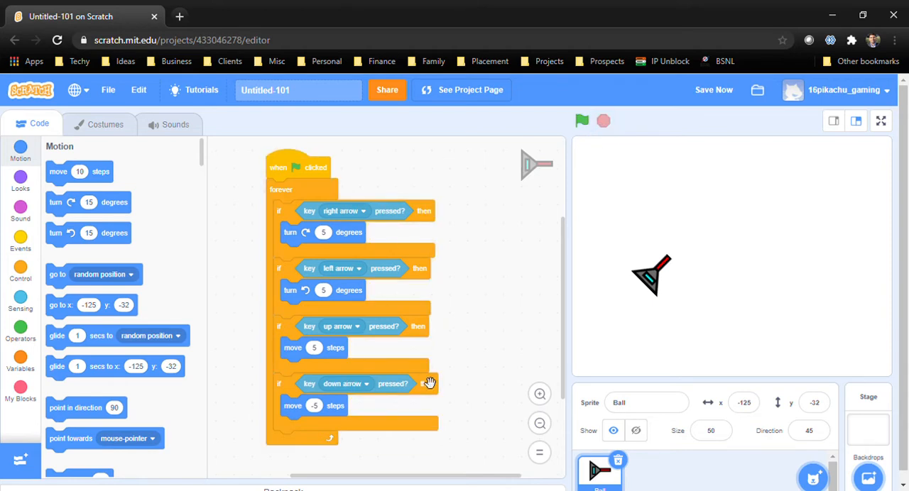
Place the ship at x -59, y 2 and insert "go to x: -59 y: 2" and "point in direction 90" before the forever loop
mouse_move(654, 281)
mouse_down()
mouse_move(656, 235)
mouse_move(653, 270)
mouse_up()
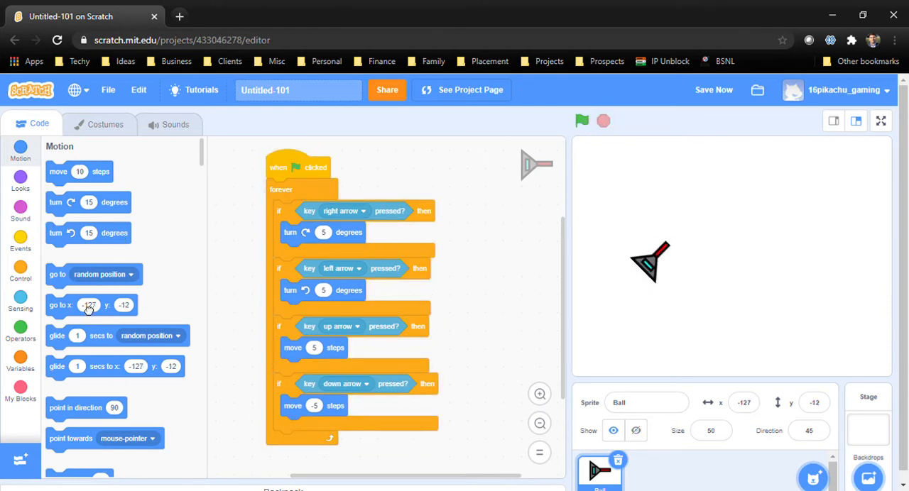
drag(88, 311, 458, 193)
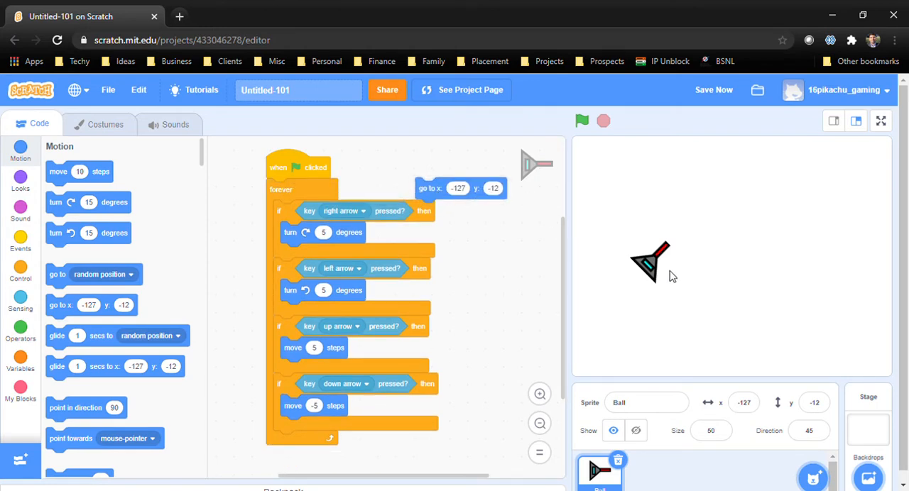
drag(648, 268, 694, 258)
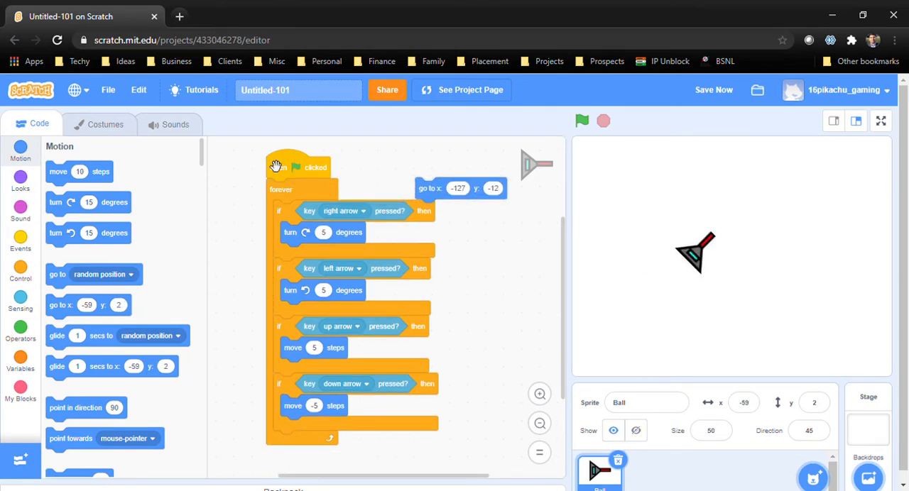
drag(440, 198, 283, 190)
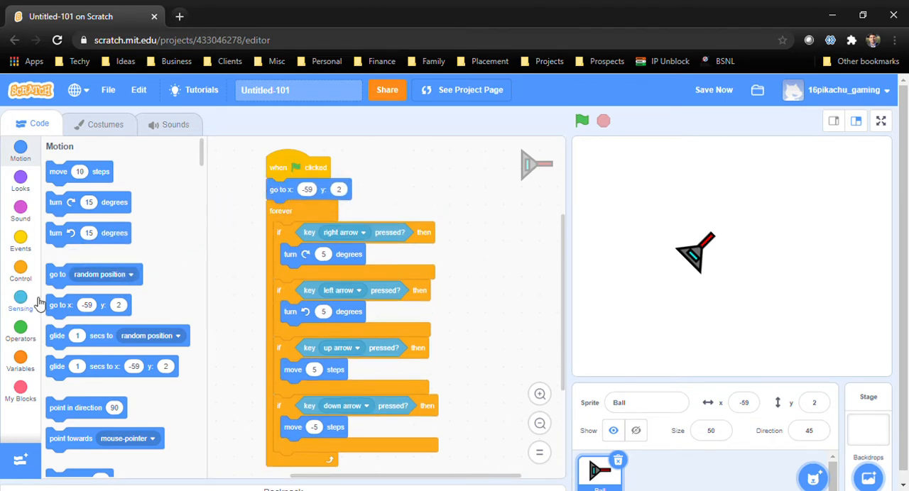
mouse_move(79, 402)
mouse_down()
mouse_move(138, 383)
mouse_move(273, 200)
mouse_move(322, 218)
mouse_up()
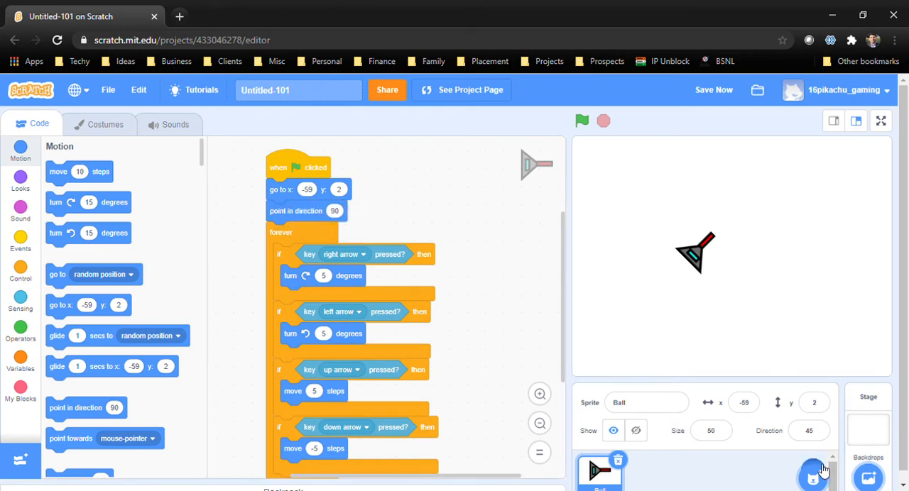
Paint a new sprite consisting of a tiny cyan rectangle with a black outline at the centre of the canvas
mouse_move(813, 478)
click(822, 427)
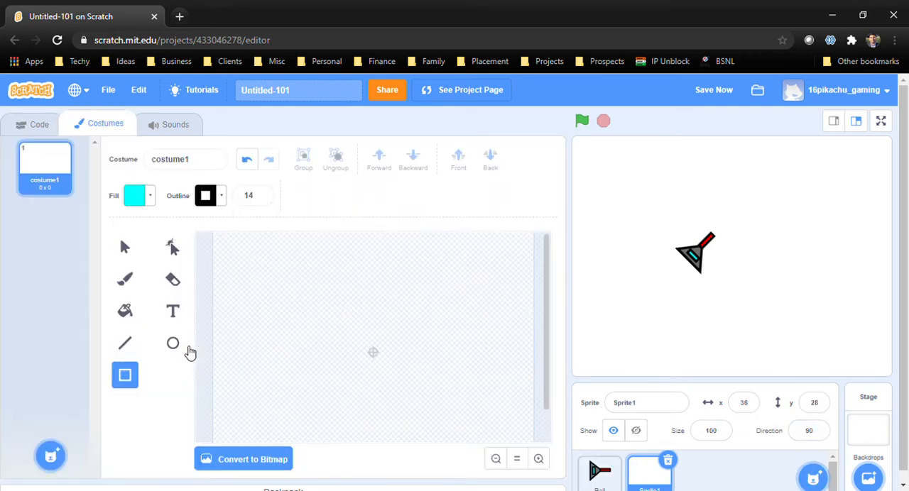
click(495, 459)
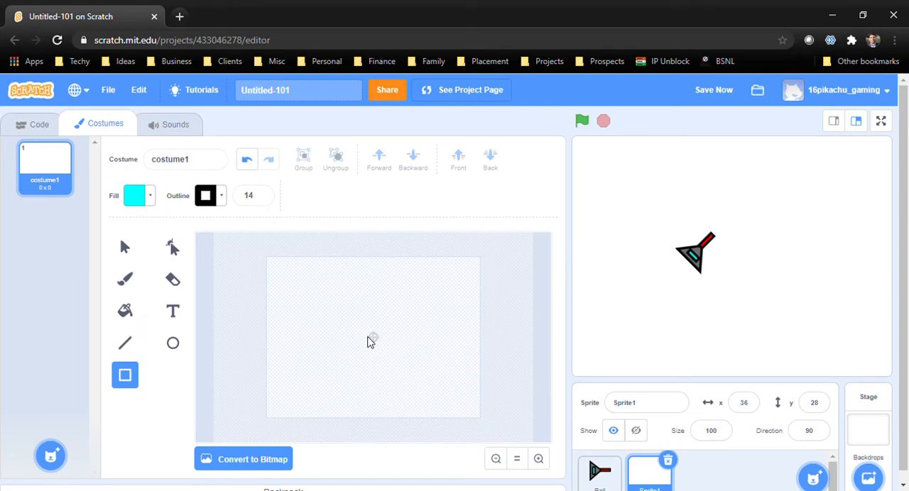
drag(369, 342, 379, 345)
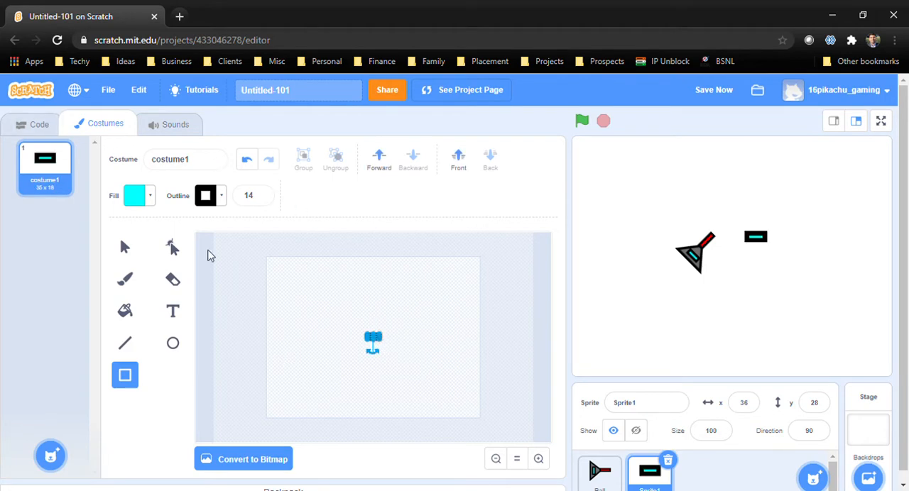
Set the new rectangle sprite's size to 50
click(55, 122)
click(715, 433)
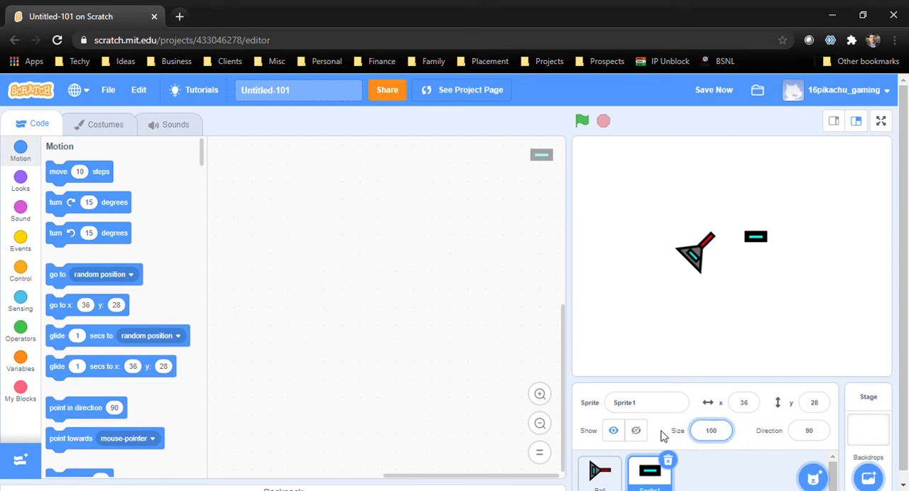
text(50)
key(Return)
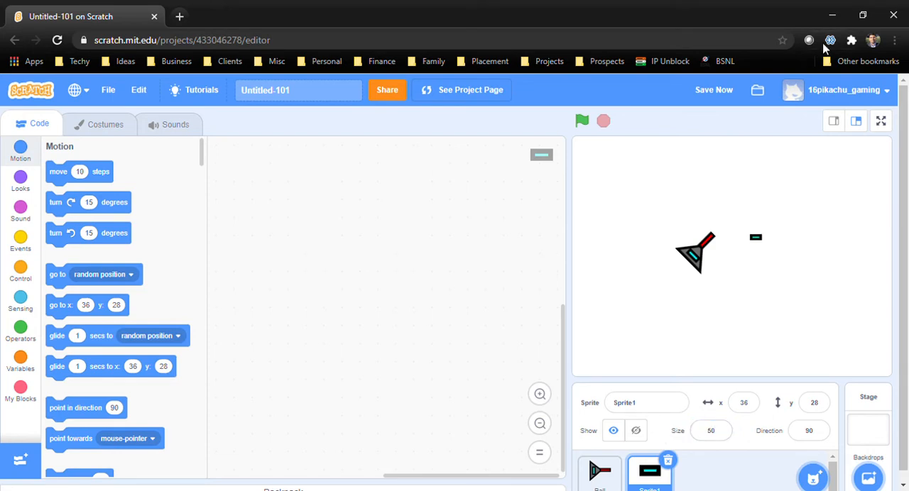
Start Sprite1's script with a "when green flag clicked" block followed by a hide block
click(22, 238)
drag(60, 179, 303, 207)
click(20, 213)
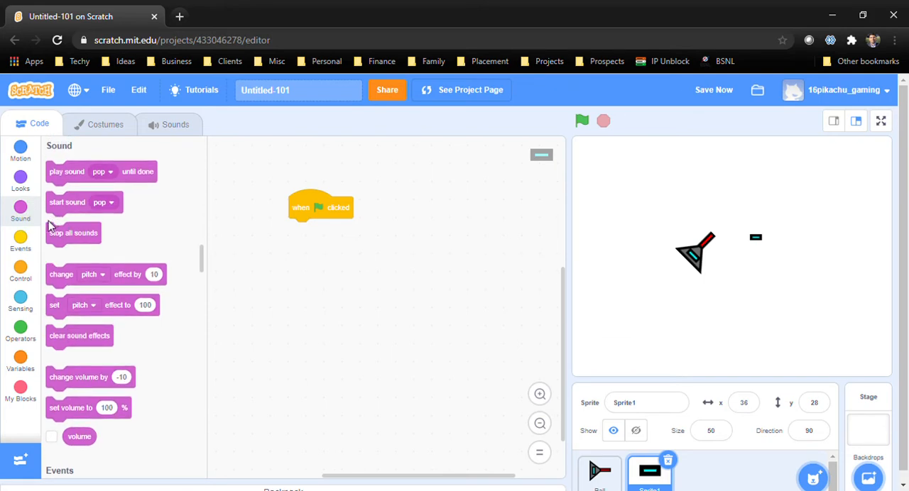
click(31, 186)
scroll(74, 346, down, 3)
scroll(105, 306, down, 2)
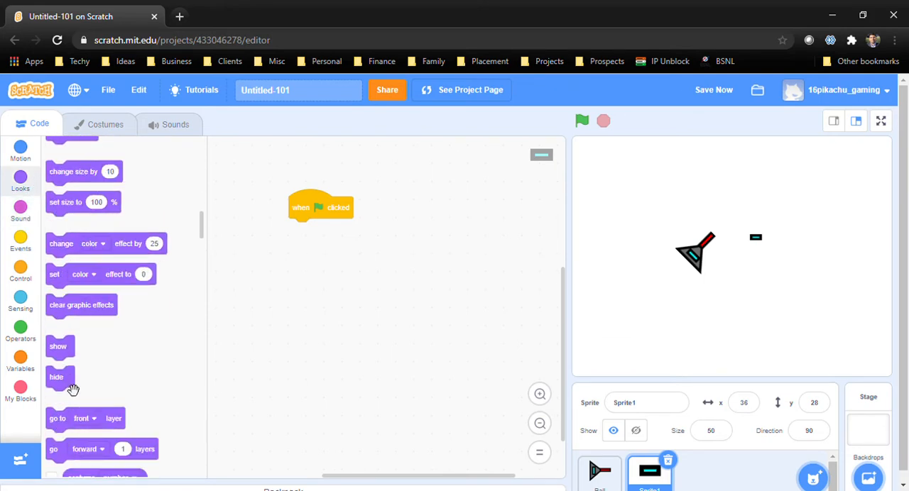
drag(71, 383, 306, 233)
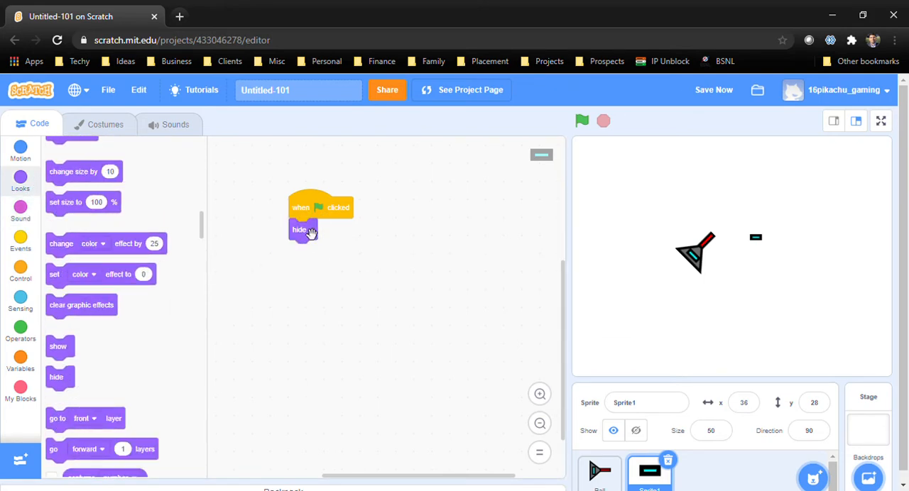
Add a forever loop containing an empty if-then block below Sprite1's hide block
click(21, 270)
drag(61, 269, 339, 250)
drag(71, 332, 366, 272)
click(22, 306)
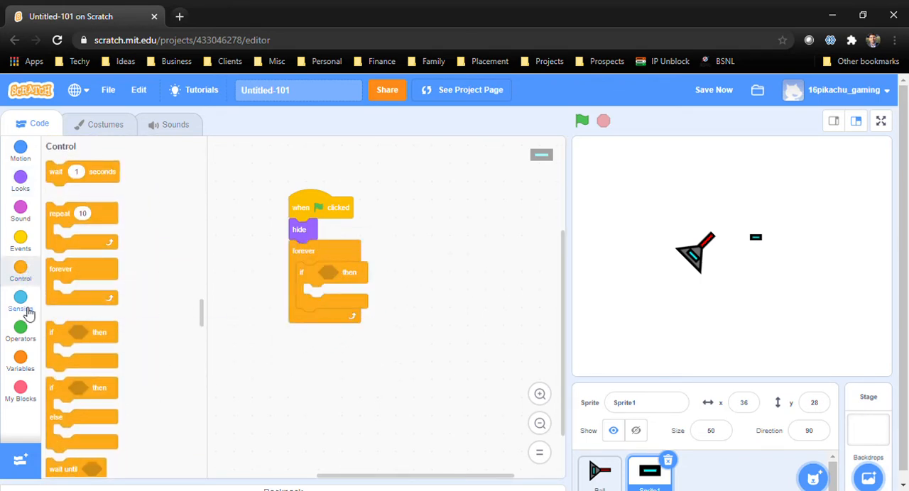
Set the empty if condition to "key space pressed?" and put a "go to Ball" block inside it
drag(60, 339, 339, 276)
click(27, 272)
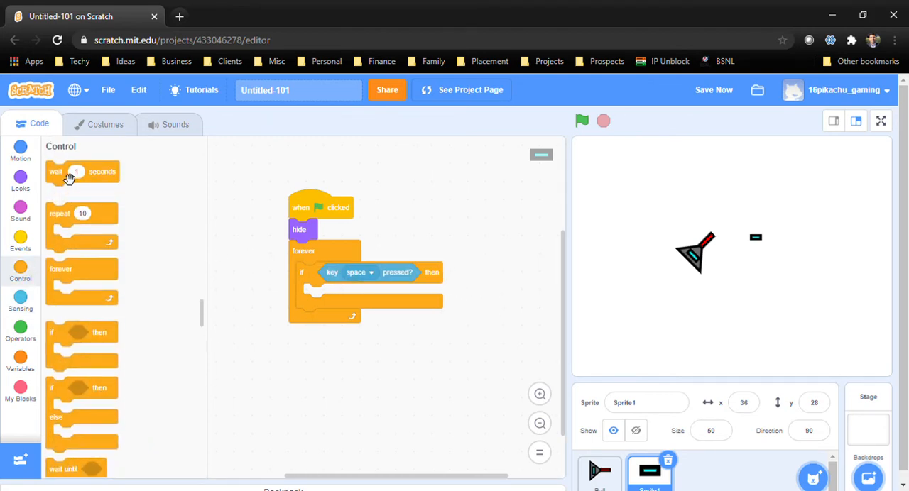
click(22, 186)
click(25, 162)
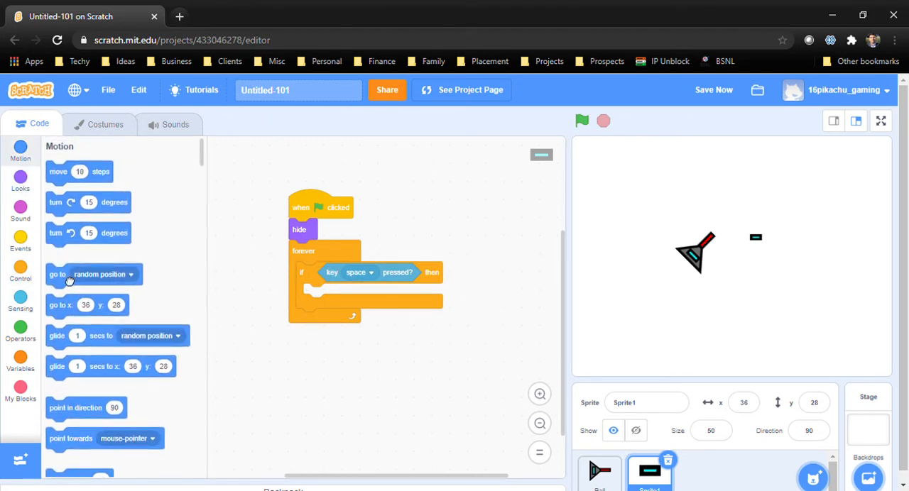
drag(60, 273, 329, 299)
click(357, 301)
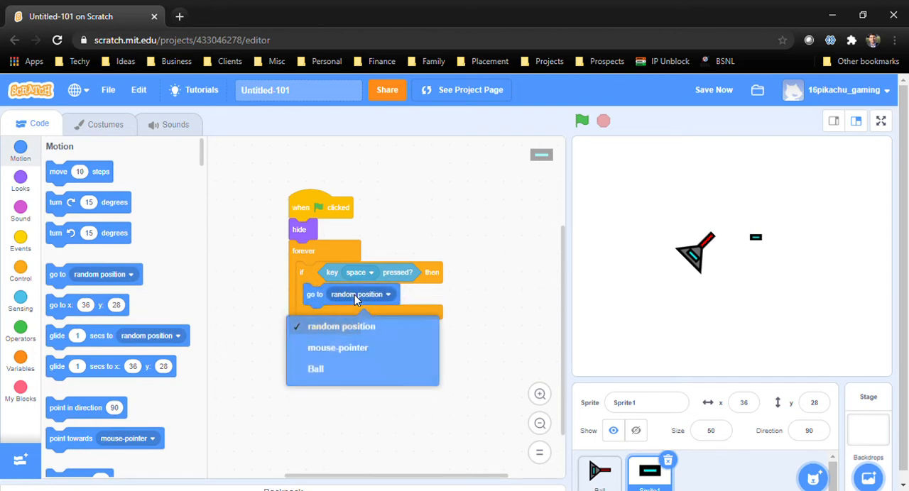
click(338, 369)
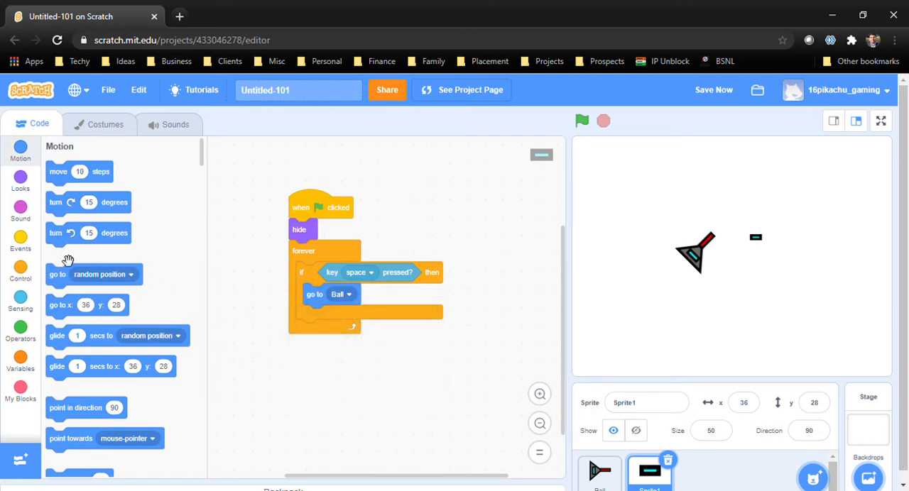
Add a "point in direction" block below "go to Ball", using "direction of Ball" as its value
drag(89, 409, 348, 323)
click(21, 305)
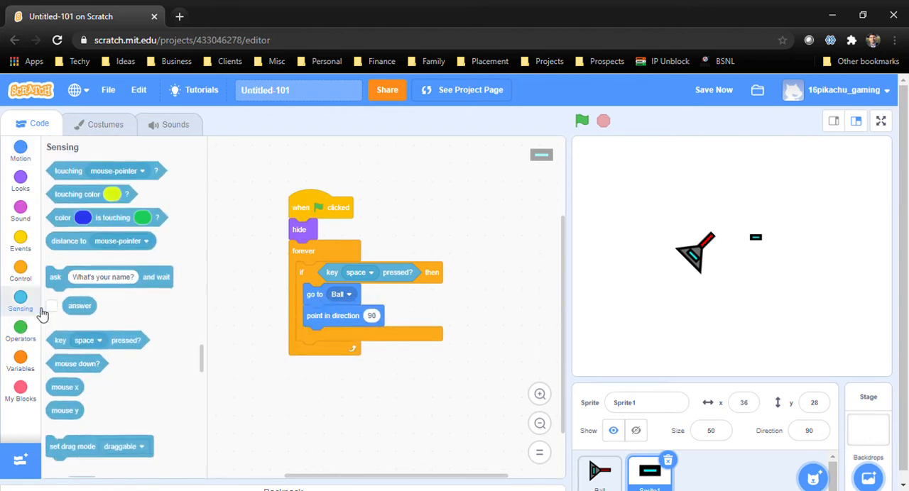
scroll(88, 315, down, 2)
scroll(83, 286, down, 3)
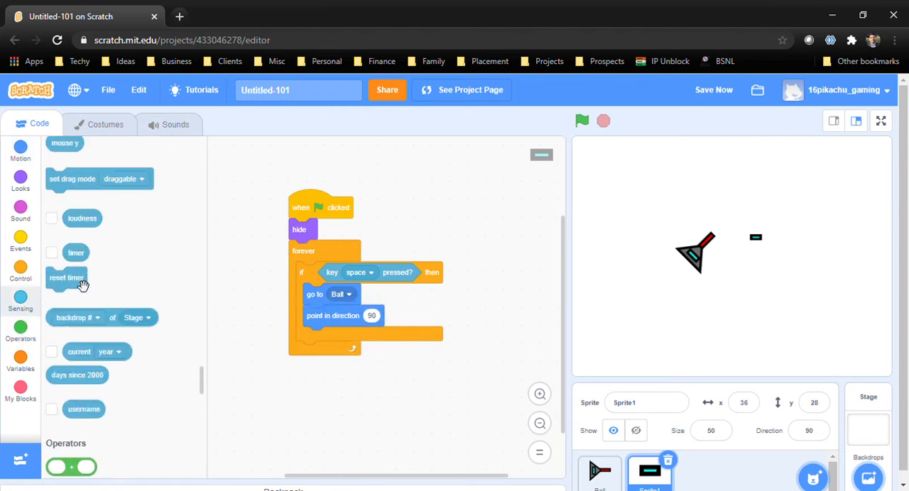
drag(114, 321, 407, 394)
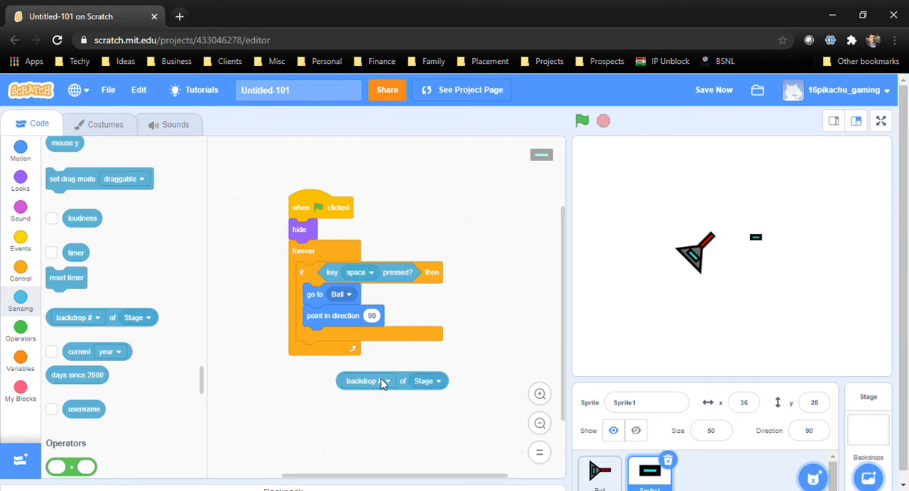
click(382, 381)
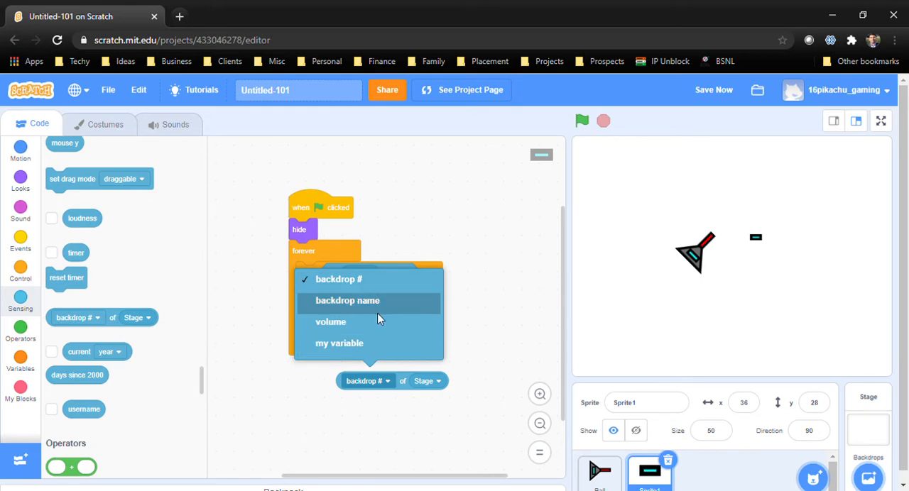
click(472, 335)
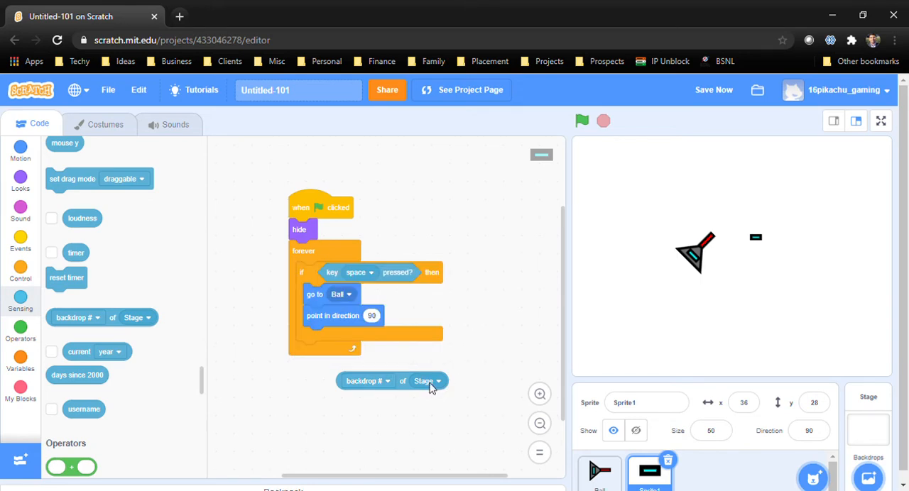
click(431, 384)
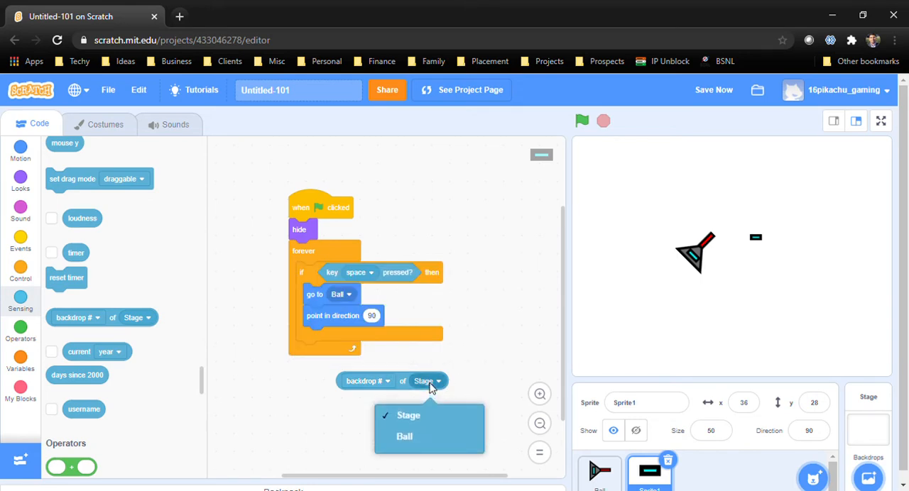
click(437, 436)
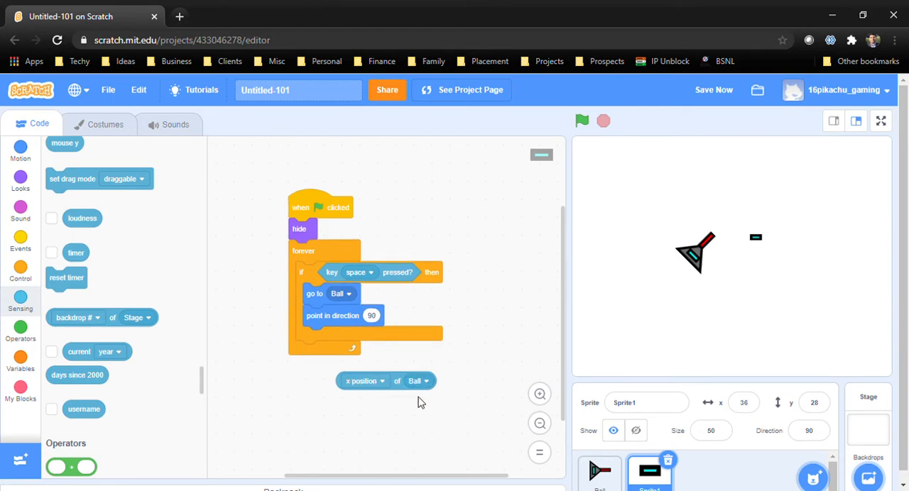
click(376, 383)
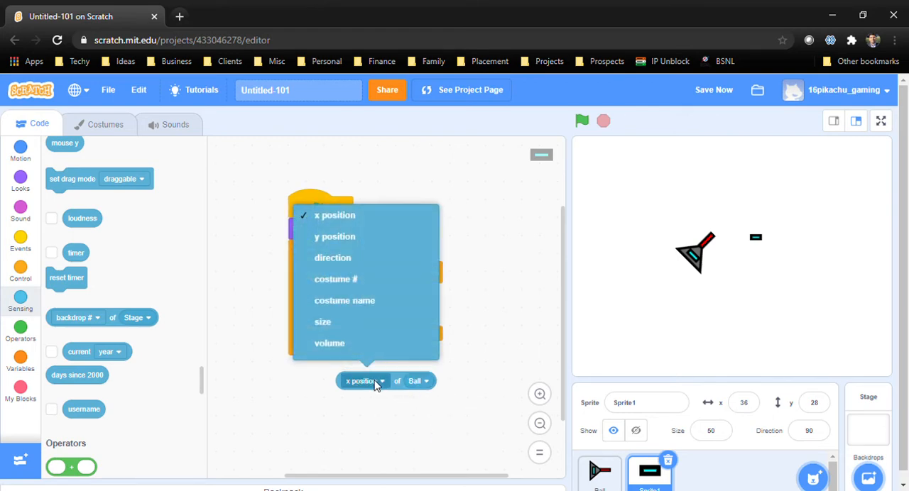
click(356, 261)
drag(404, 393, 429, 327)
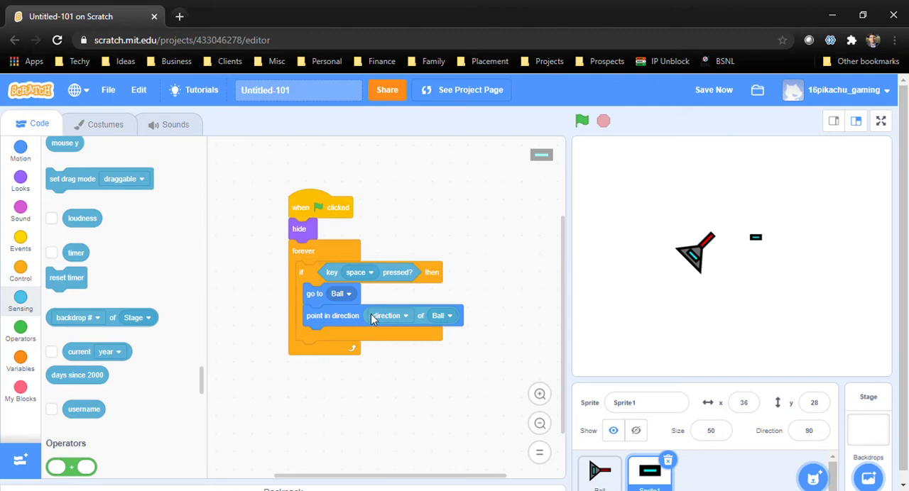
Add "create clone of myself" followed by a wait of 0.1 seconds at the end of the space-key condition
click(21, 271)
scroll(71, 354, down, 3)
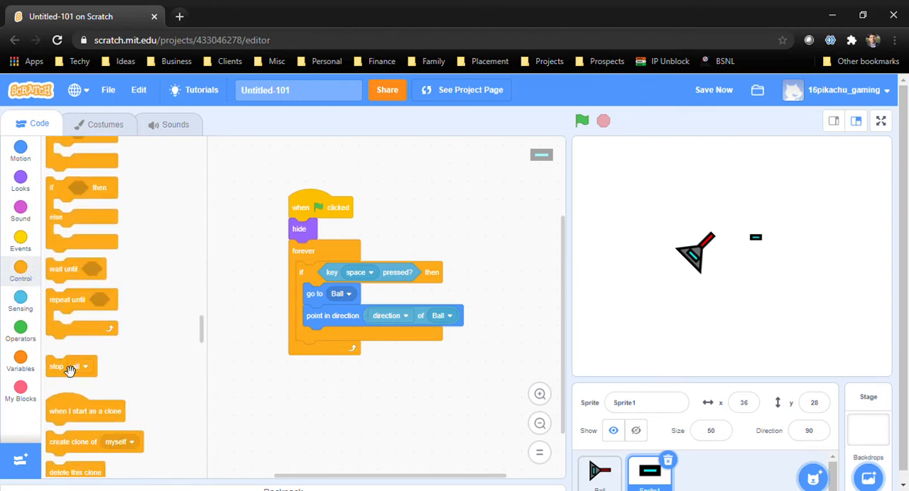
scroll(106, 351, down, 2)
mouse_move(90, 312)
mouse_down()
mouse_move(385, 355)
mouse_move(348, 343)
mouse_up()
scroll(106, 305, up, 4)
scroll(114, 304, up, 5)
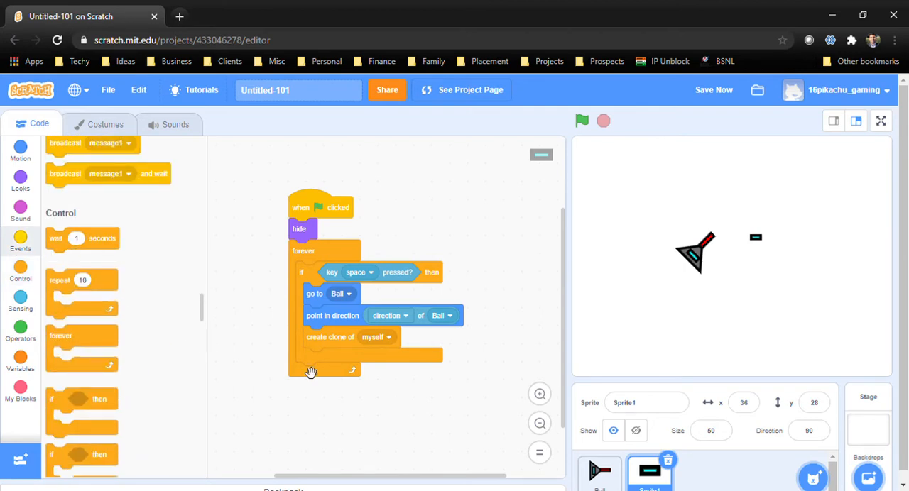
mouse_move(57, 239)
mouse_down()
mouse_move(359, 355)
mouse_move(341, 366)
mouse_up()
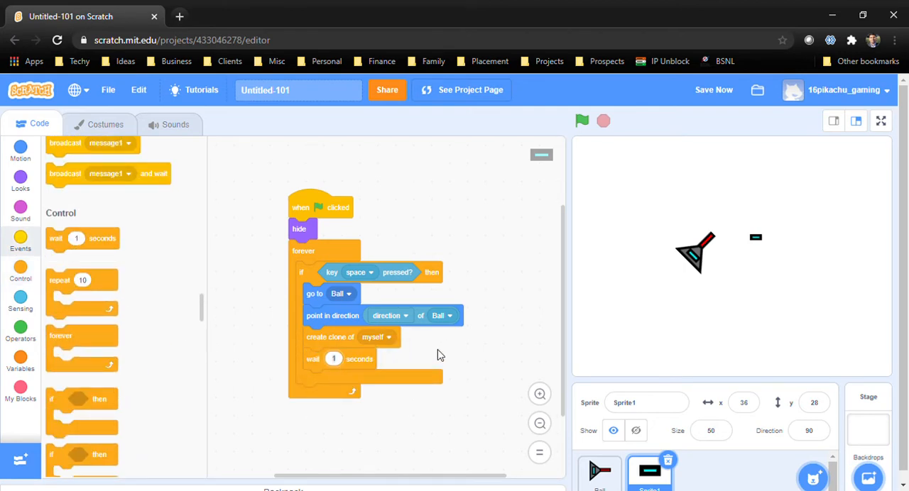
text(.1)
Start a separate "when I start as a clone" script with a "repeat until touching edge" loop
scroll(396, 226, down, 3)
scroll(128, 298, down, 6)
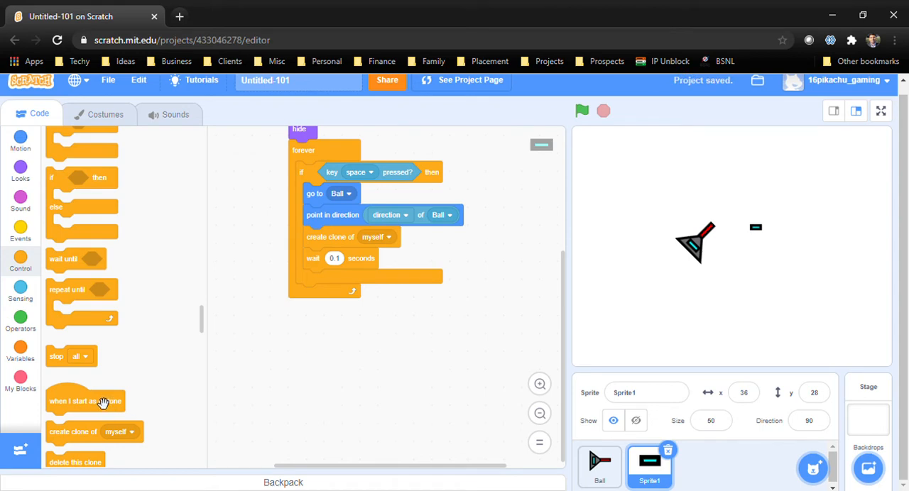
drag(103, 403, 347, 318)
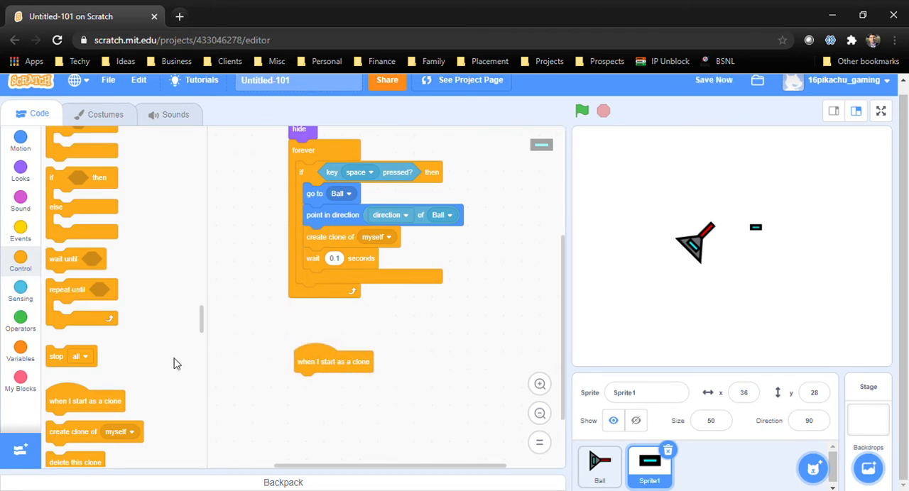
mouse_move(65, 290)
mouse_down()
mouse_move(335, 403)
mouse_move(328, 395)
mouse_up()
click(21, 290)
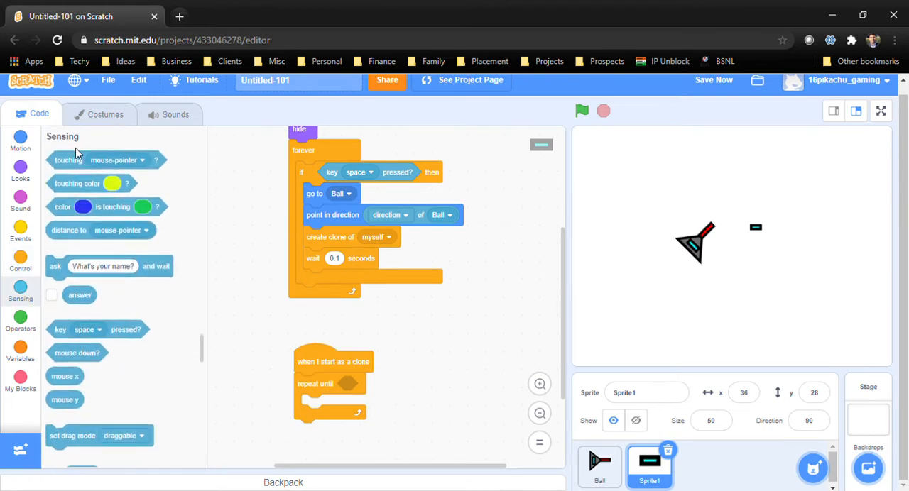
drag(76, 154, 387, 390)
click(398, 390)
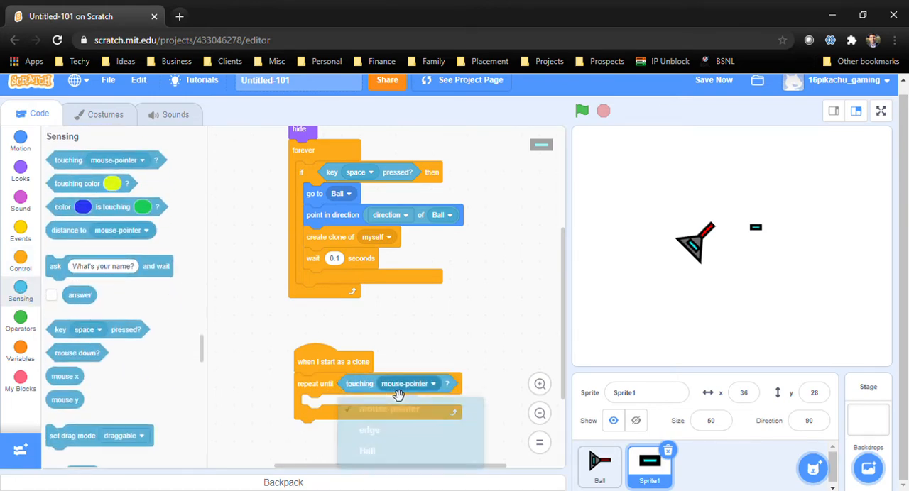
click(394, 444)
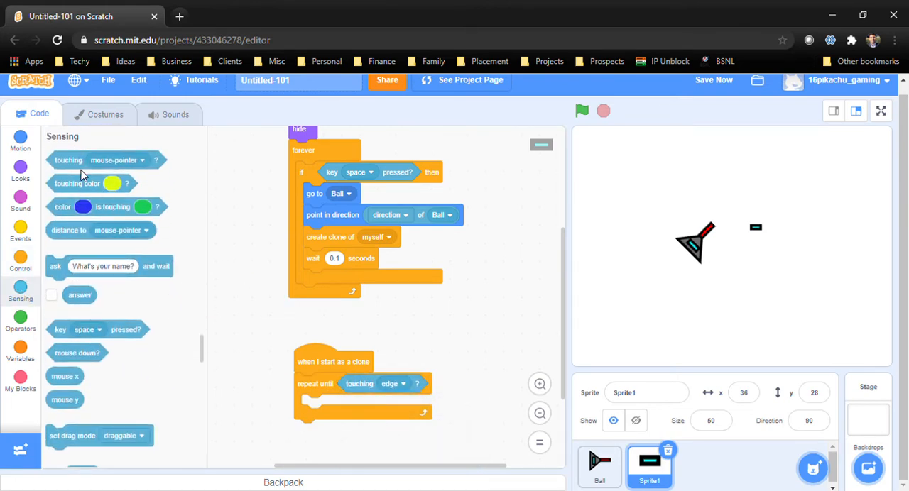
Put "move 10 steps" inside the repeat-until loop and "delete this clone" directly below the loop
click(31, 148)
drag(58, 161, 326, 408)
click(20, 260)
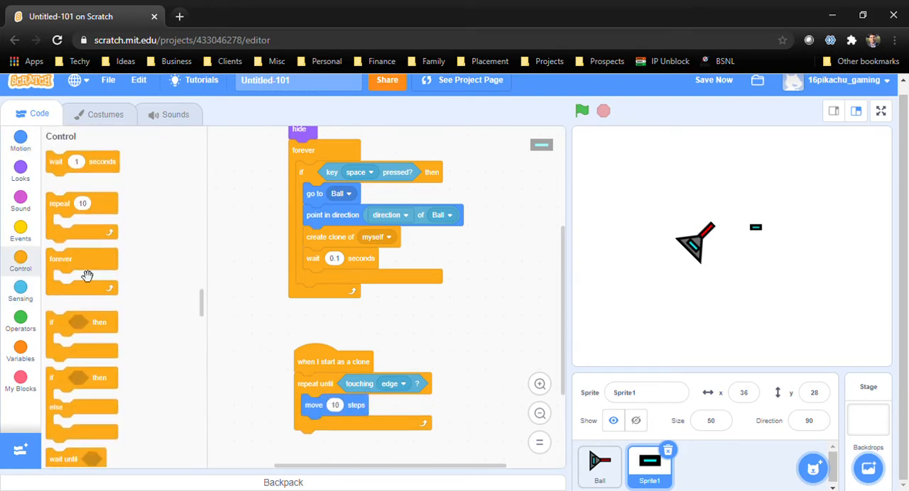
scroll(90, 276, down, 3)
scroll(93, 281, down, 3)
mouse_move(87, 344)
mouse_down()
mouse_move(362, 469)
mouse_move(348, 444)
mouse_up()
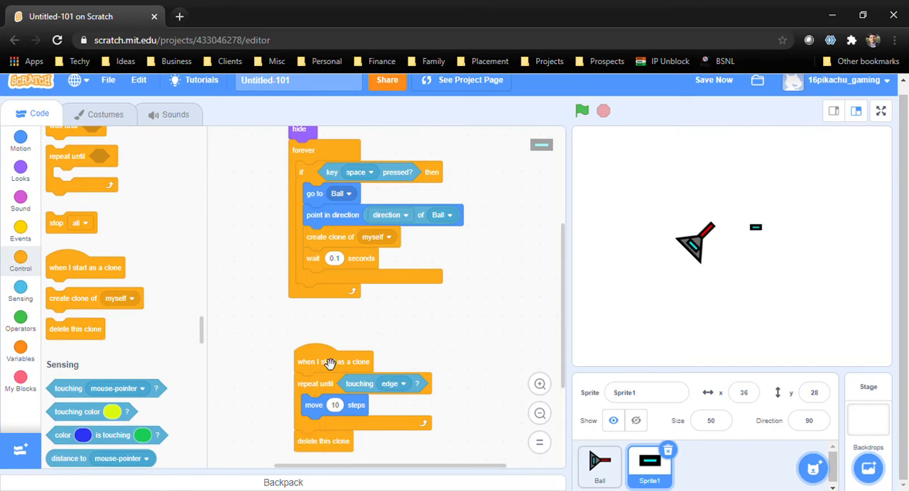
Insert a show block between "when I start as a clone" and the repeat-until loop
click(17, 210)
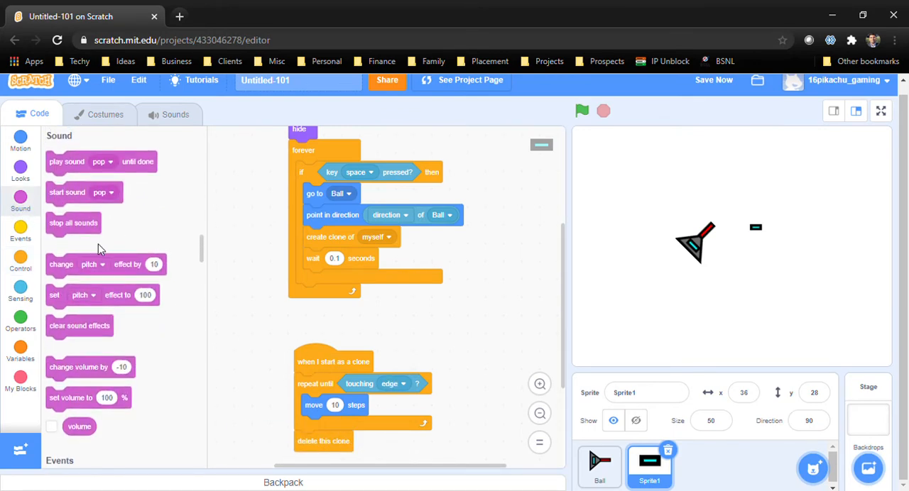
click(32, 176)
scroll(101, 362, down, 3)
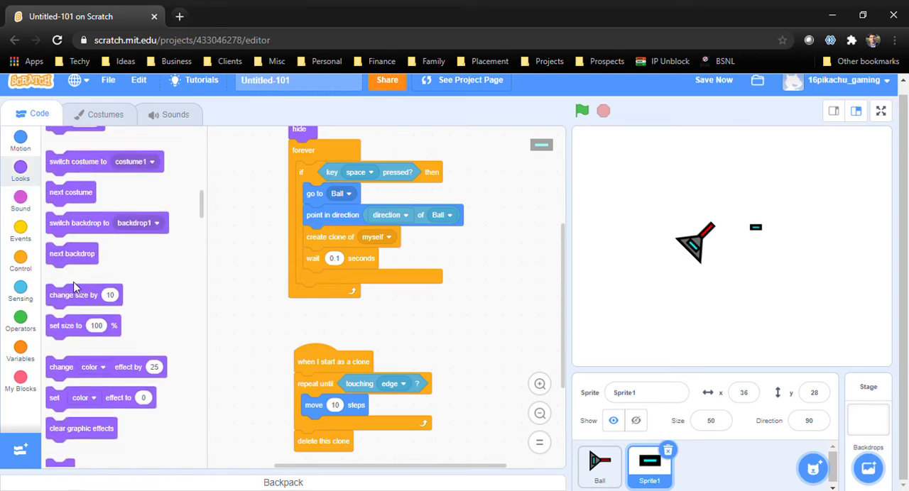
scroll(102, 361, down, 2)
mouse_move(63, 277)
mouse_down()
mouse_move(323, 426)
mouse_move(316, 382)
mouse_up()
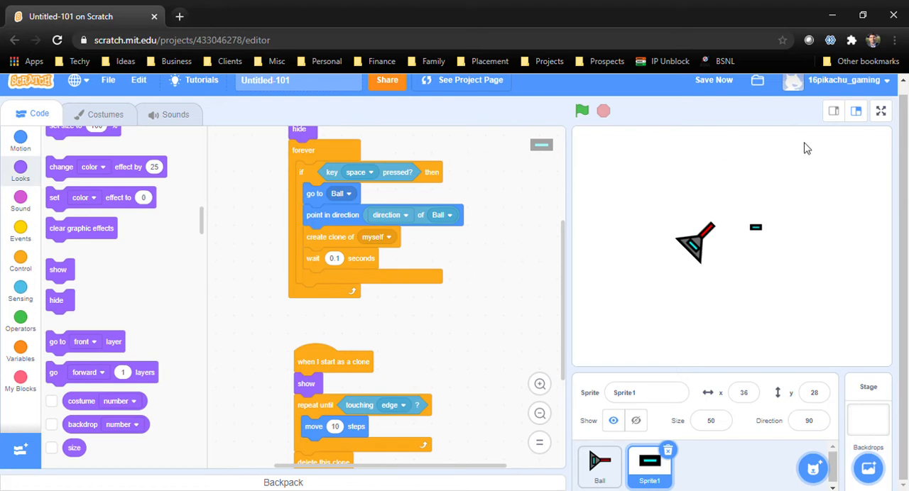
Run the project, test firing bullets while the spaceship turns in different directions, and stop it
click(583, 110)
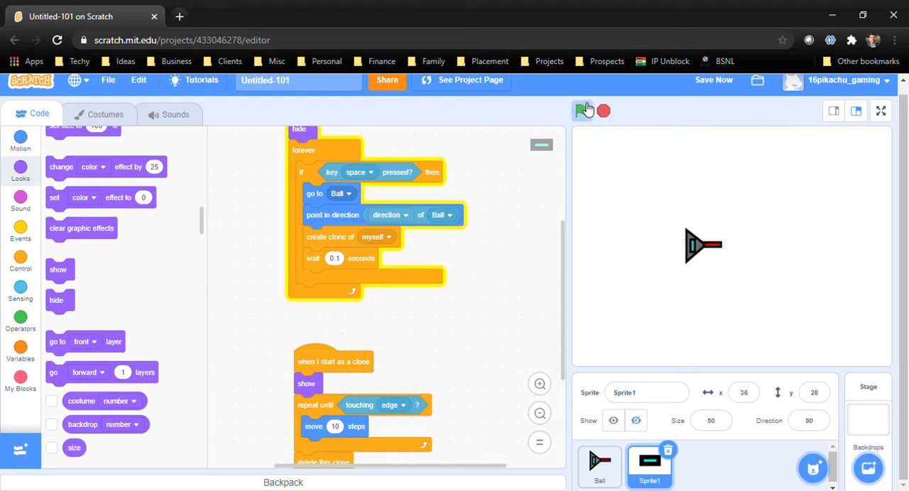
key(space)
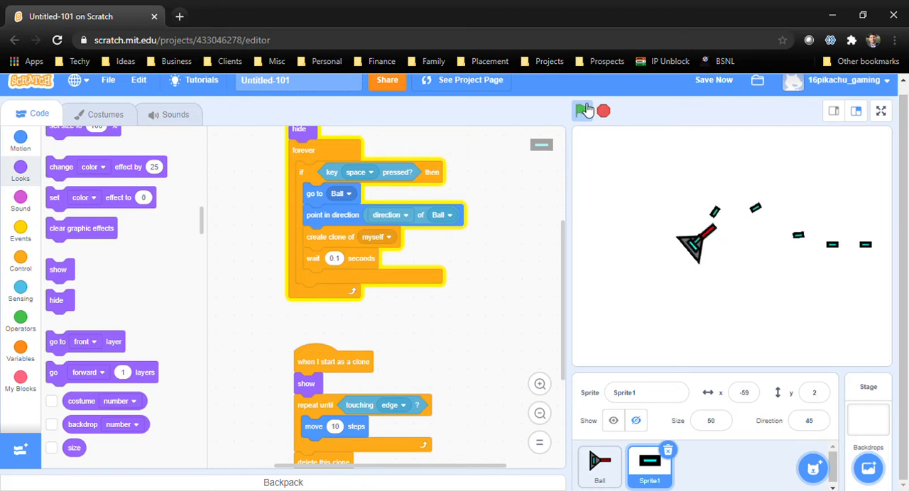
key(space)
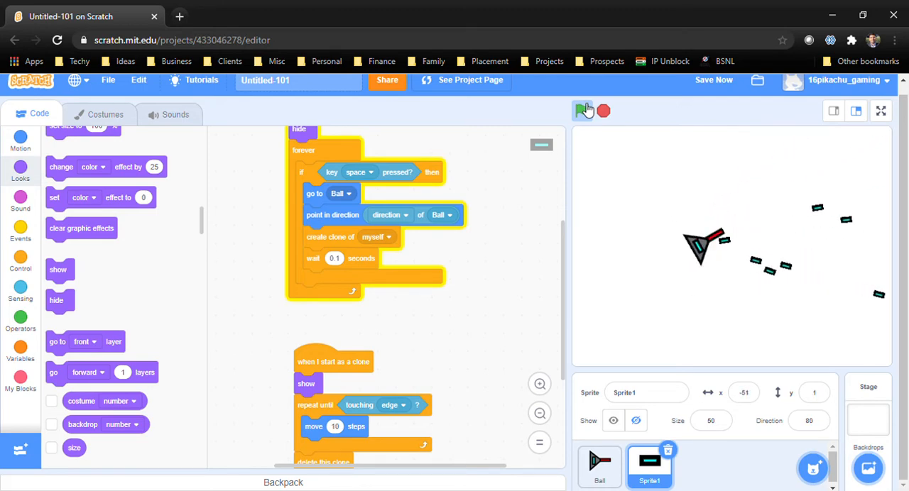
key(space)
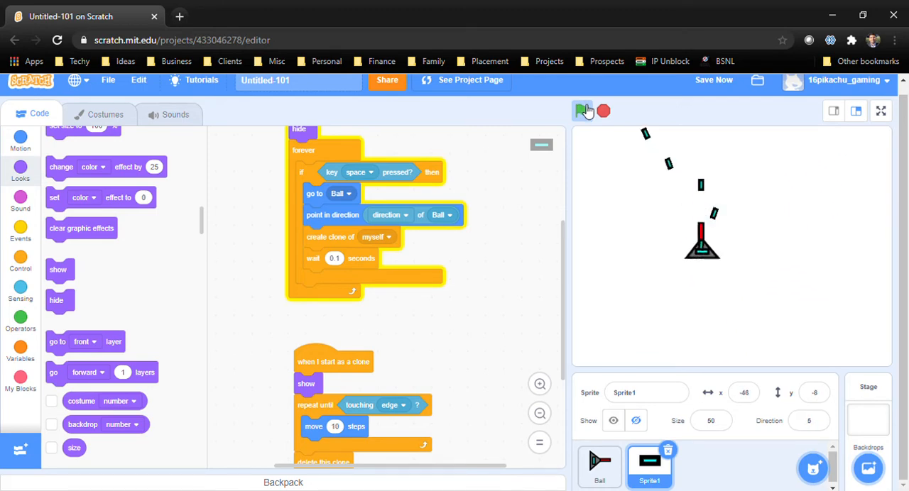
click(604, 111)
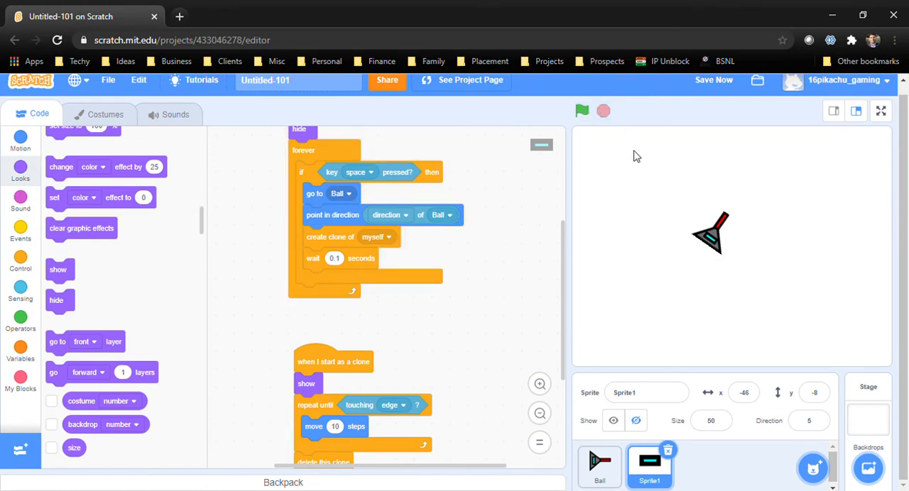
Add the Nebula backdrop from the Space category of the backdrop library
click(868, 468)
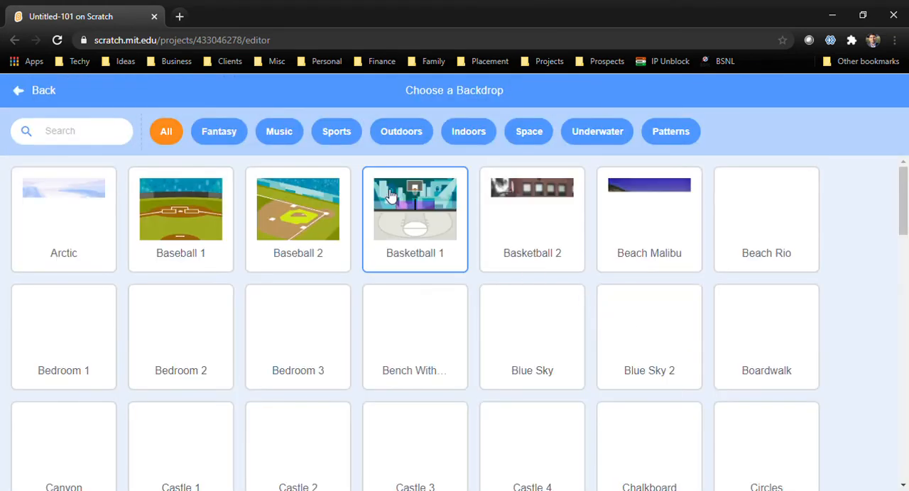
scroll(419, 324, down, 1)
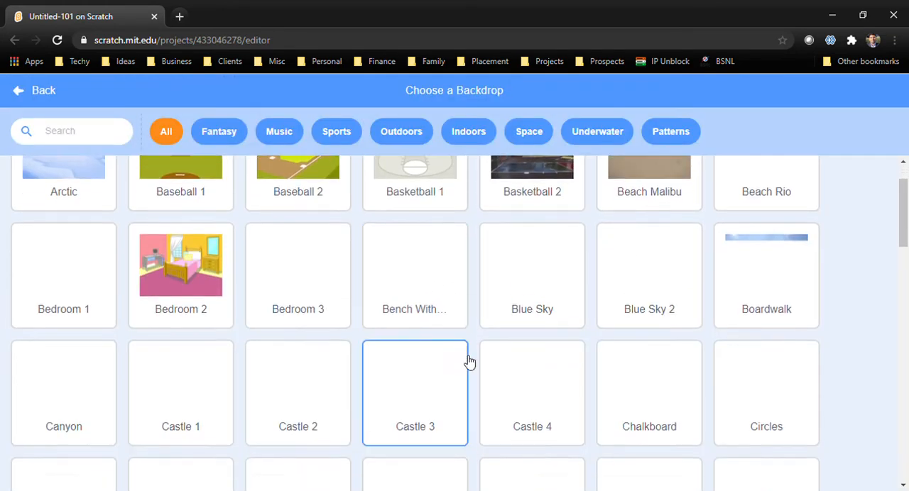
scroll(416, 335, up, 1)
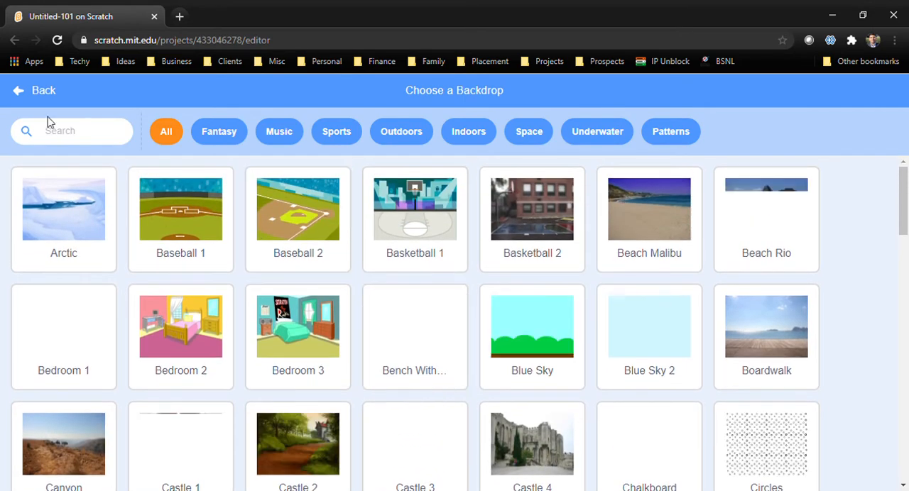
click(522, 133)
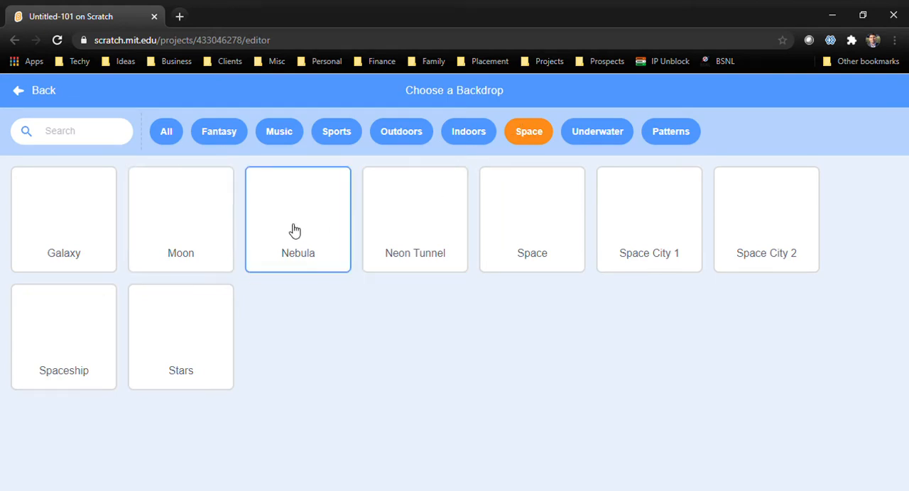
click(317, 218)
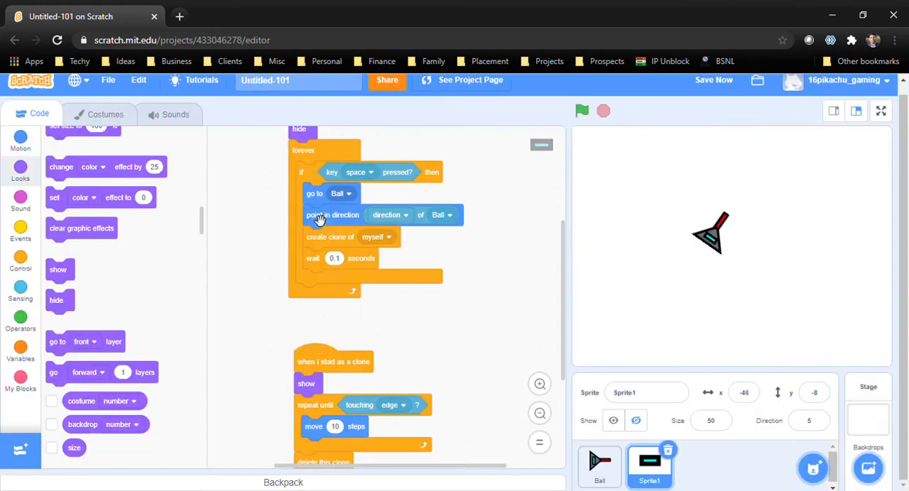
Run the project, test turning, moving and firing the spaceship over the new backdrop, and stop it
click(582, 111)
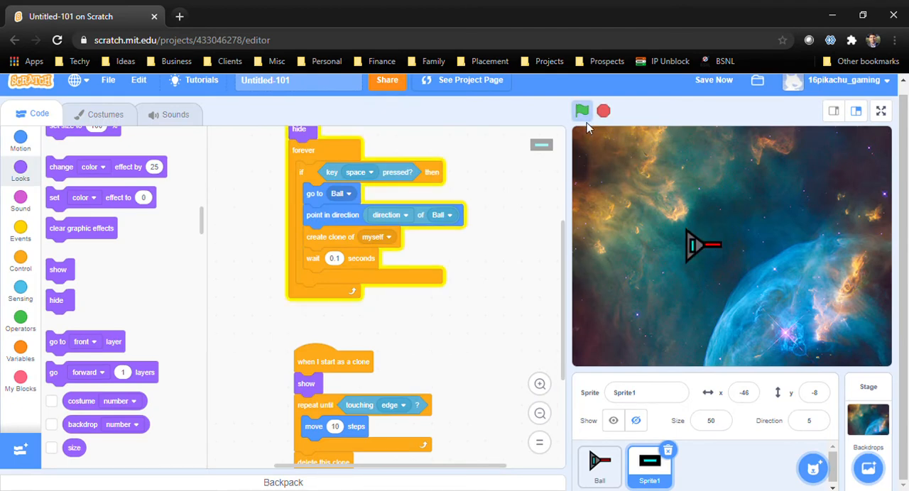
key(space)
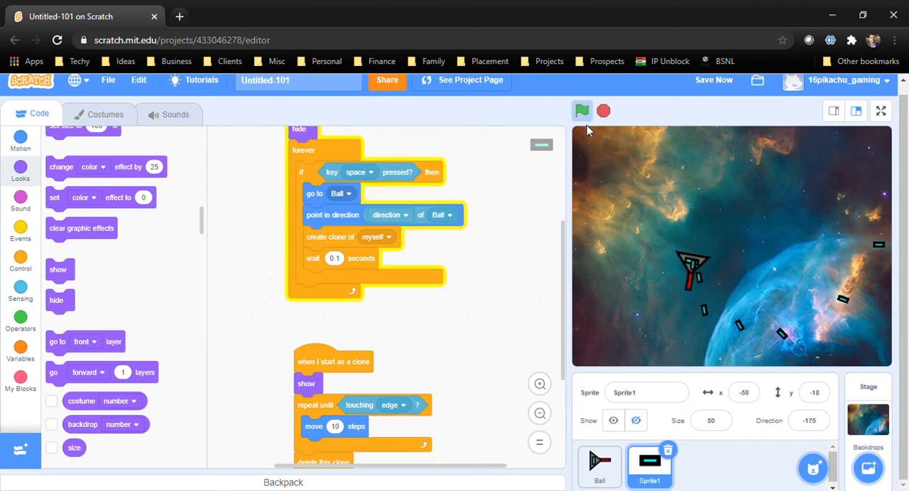
key(space)
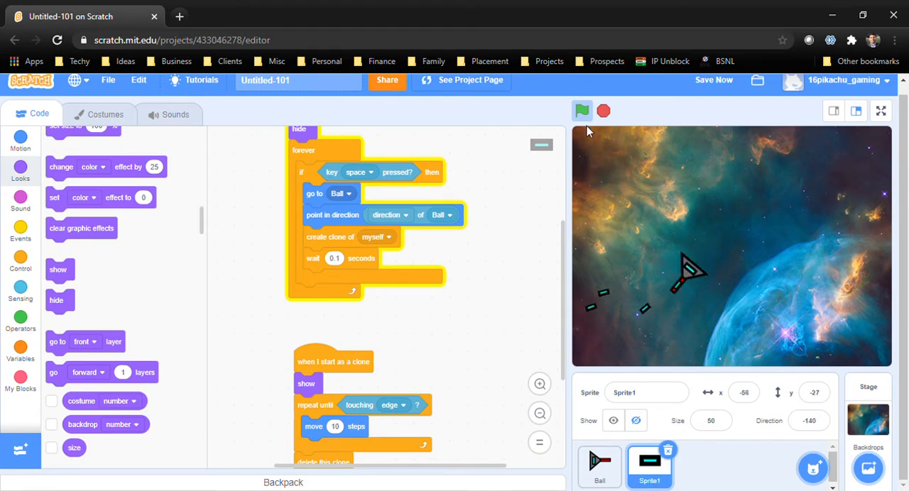
key(space)
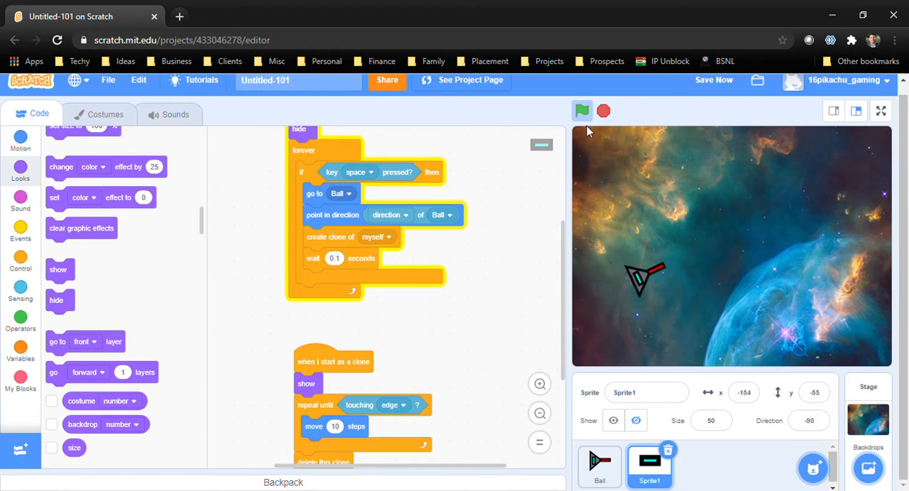
key(Up)
key(Left)
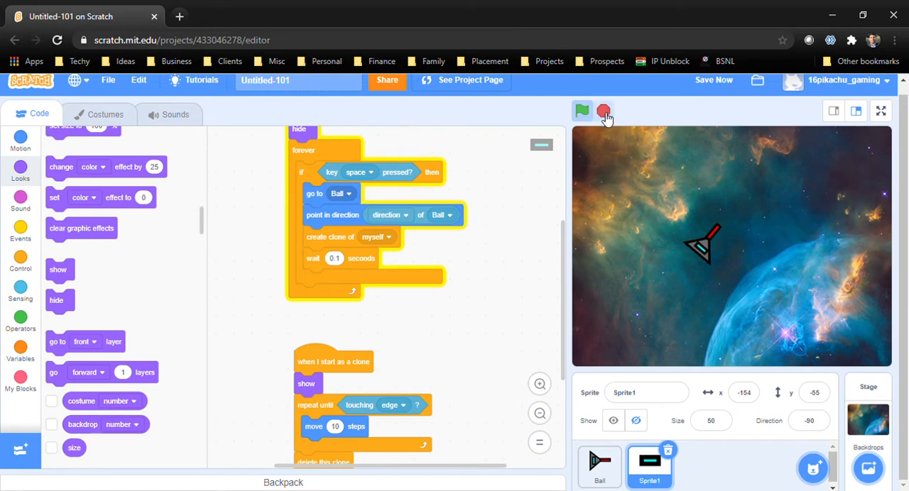
click(604, 112)
Create a new painted sprite and set the drawing style to no outline with a pure red fill (color 0)
mouse_move(813, 468)
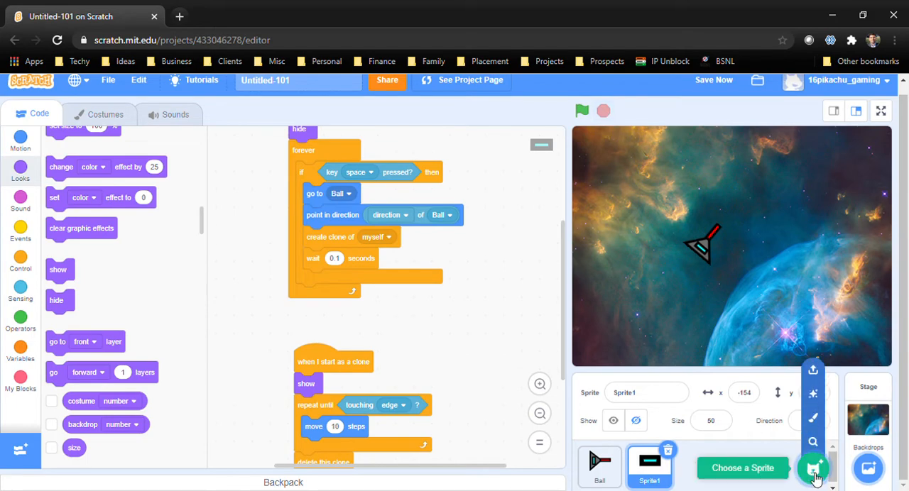
click(814, 416)
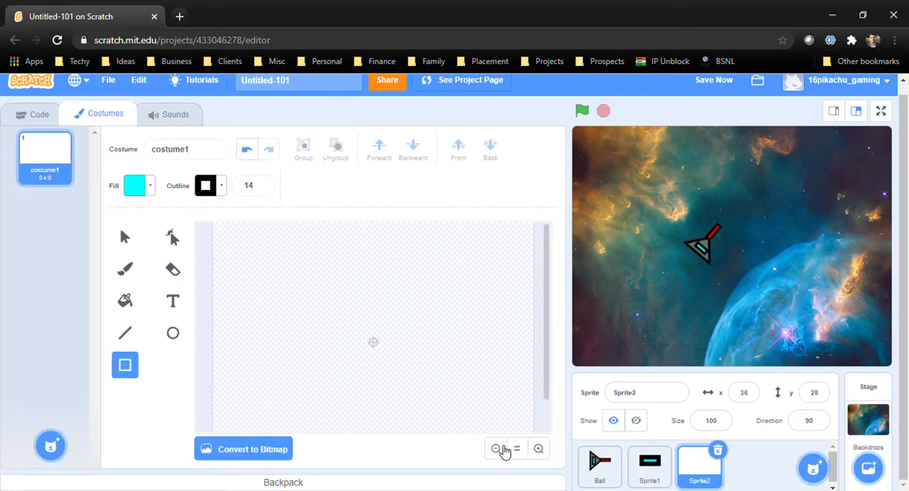
click(222, 186)
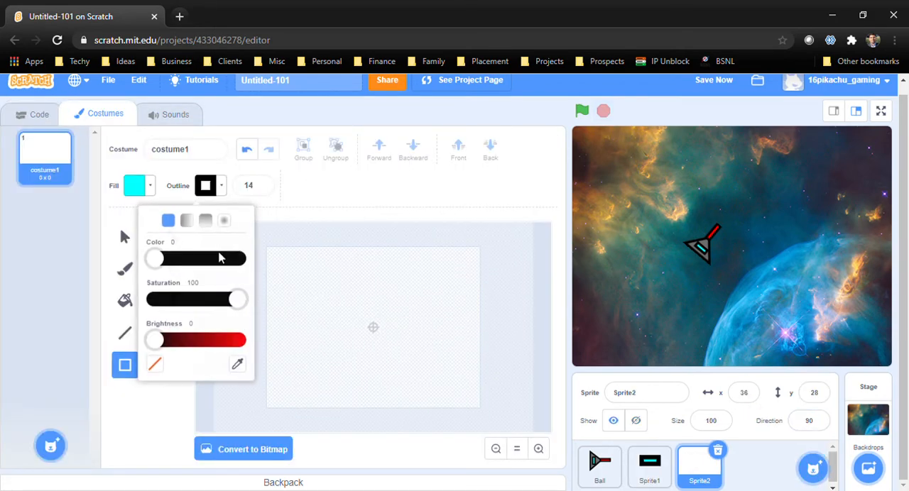
click(155, 362)
click(155, 183)
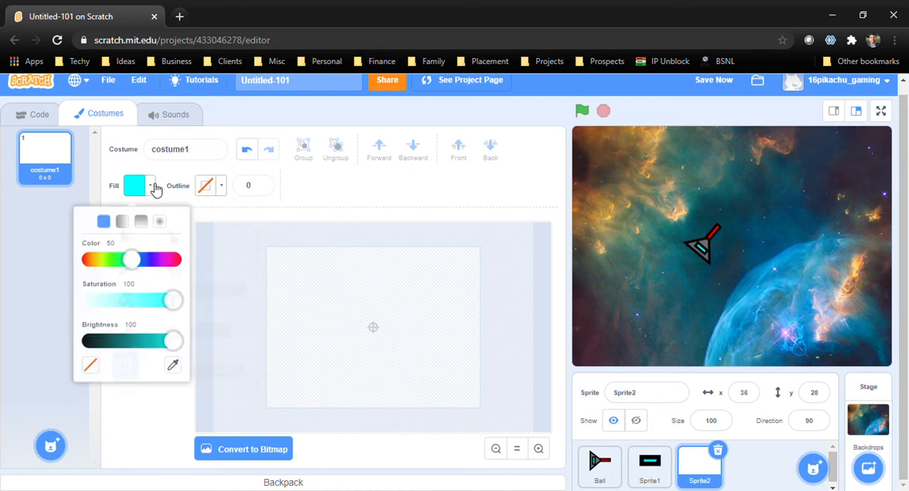
drag(132, 260, 28, 283)
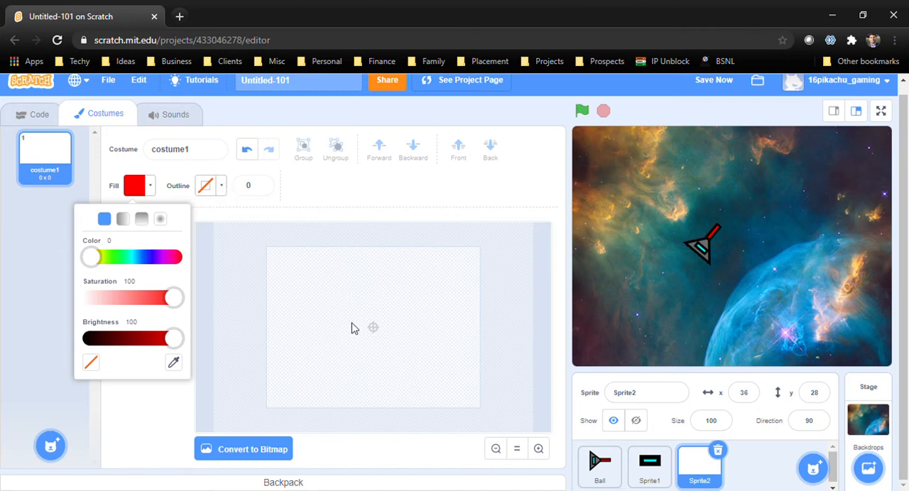
Draw a centred red cross from a horizontal bar about 98 by 23 and a vertical bar about 122 tall
mouse_move(353, 320)
mouse_down()
mouse_move(399, 333)
mouse_move(390, 333)
mouse_up()
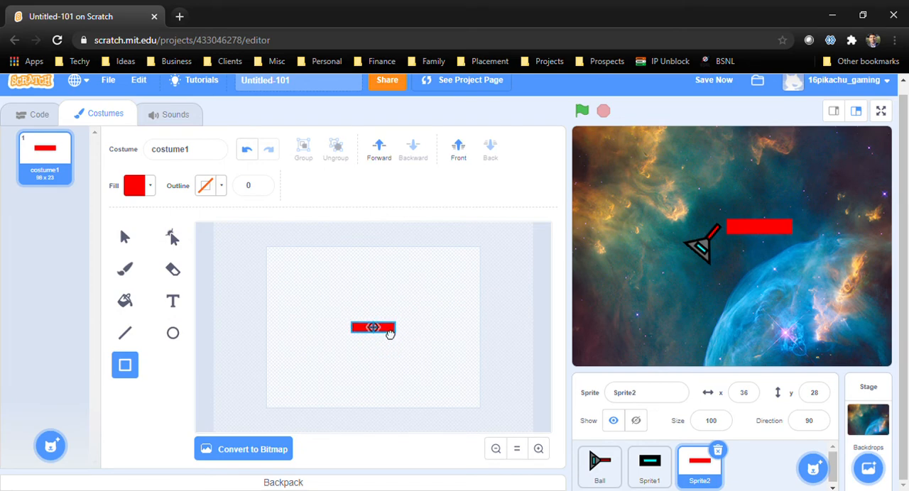
click(414, 341)
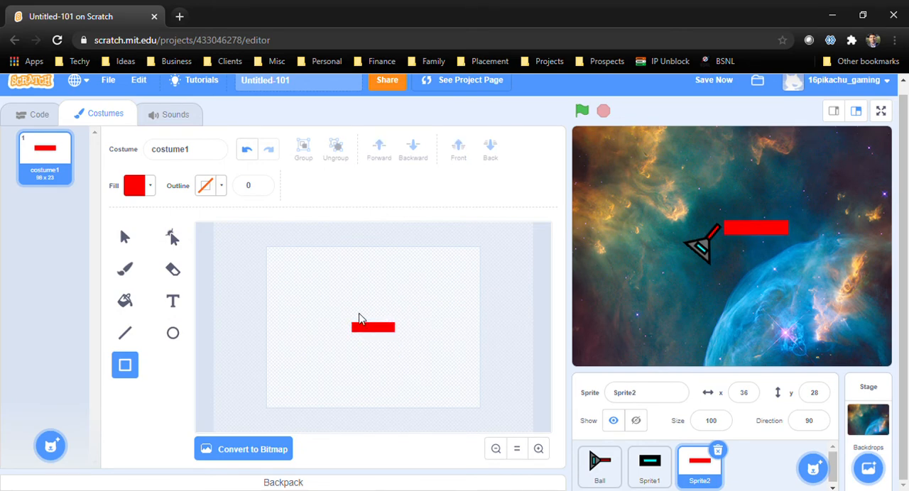
drag(367, 303, 376, 362)
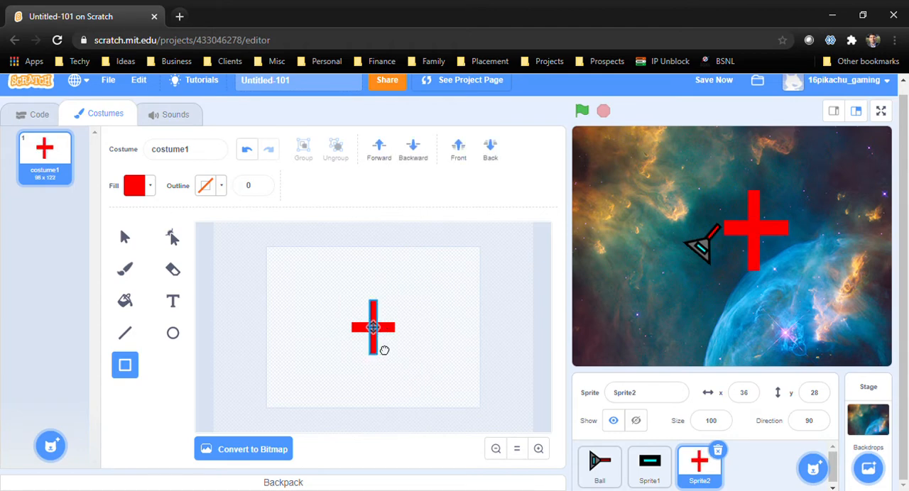
drag(384, 350, 384, 349)
click(419, 363)
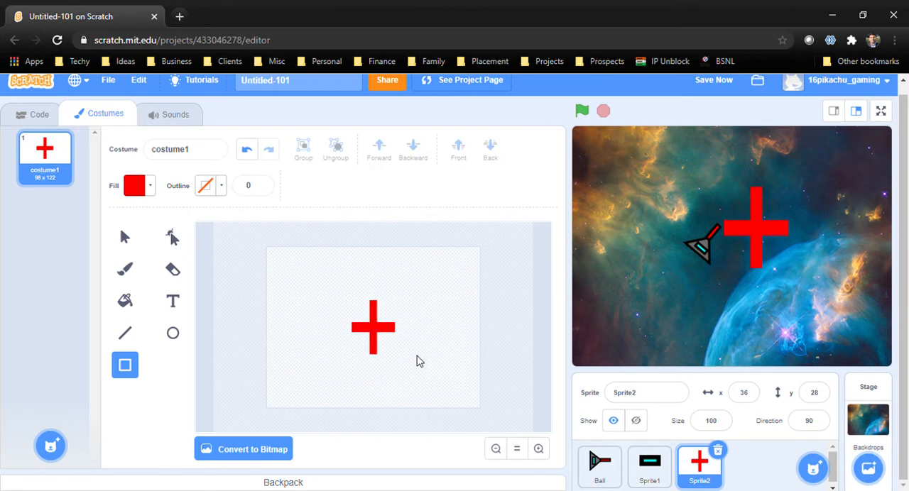
Draw a short vertical red tail bar at the right end of the horizontal bar and align it with the body
drag(392, 317, 399, 336)
click(410, 338)
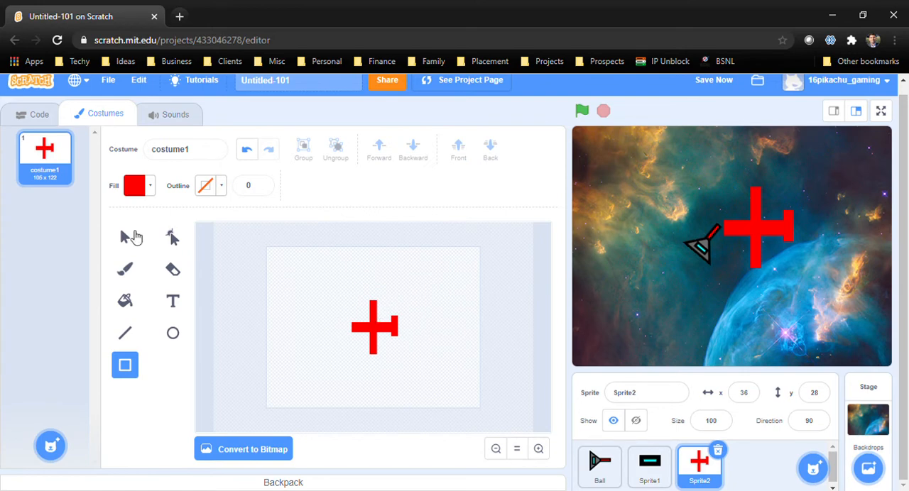
click(125, 237)
click(395, 337)
click(395, 329)
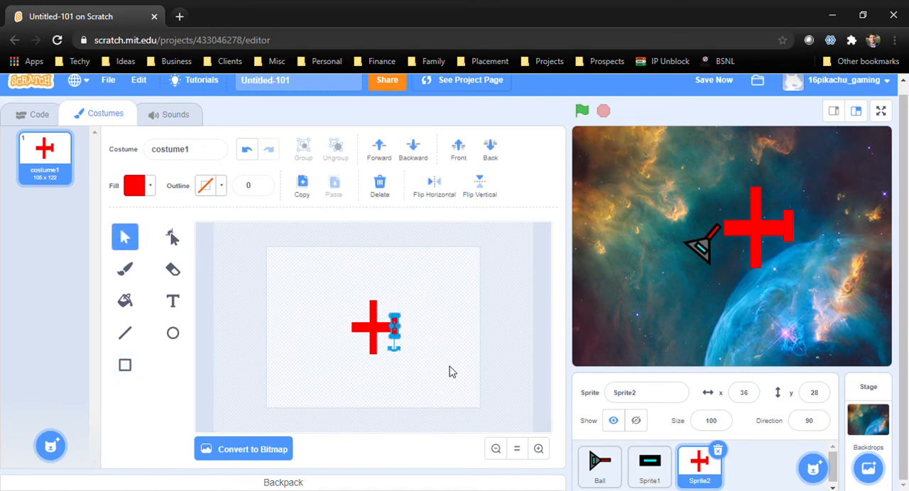
click(448, 278)
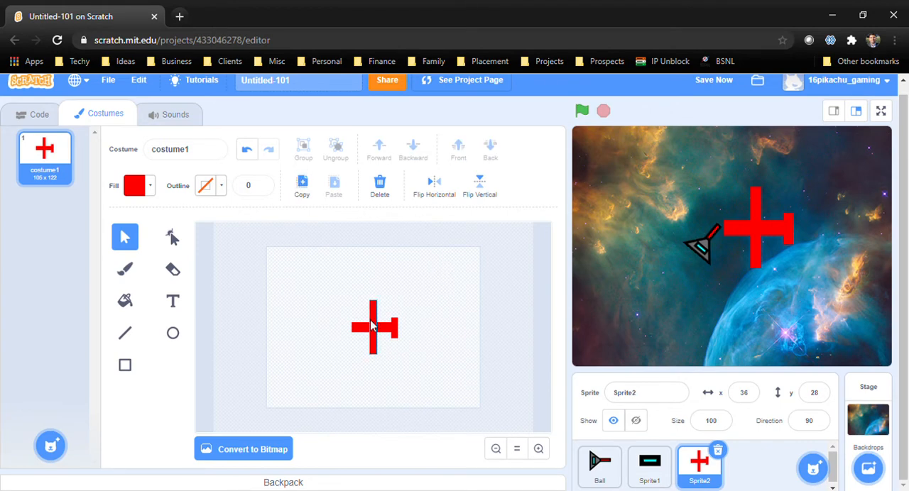
Convert the costume to bitmap and add a pointed, red-filled nose at the left end of the plane's body
click(269, 446)
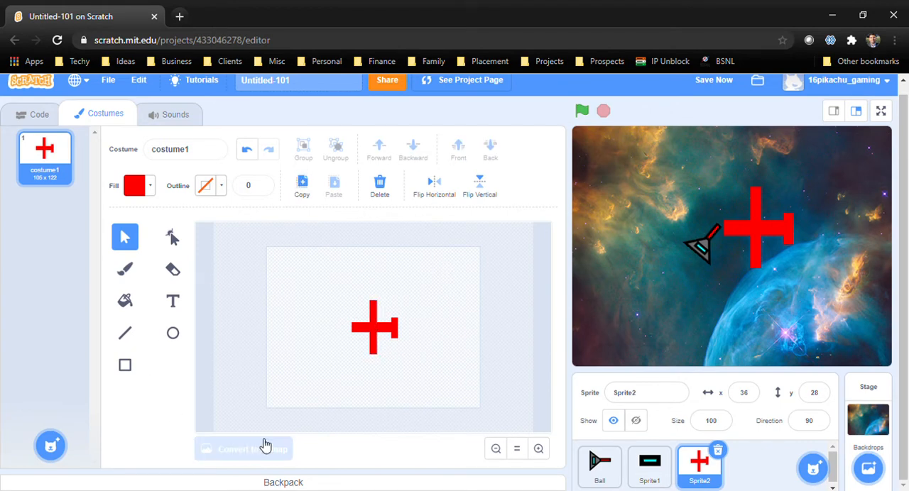
click(173, 229)
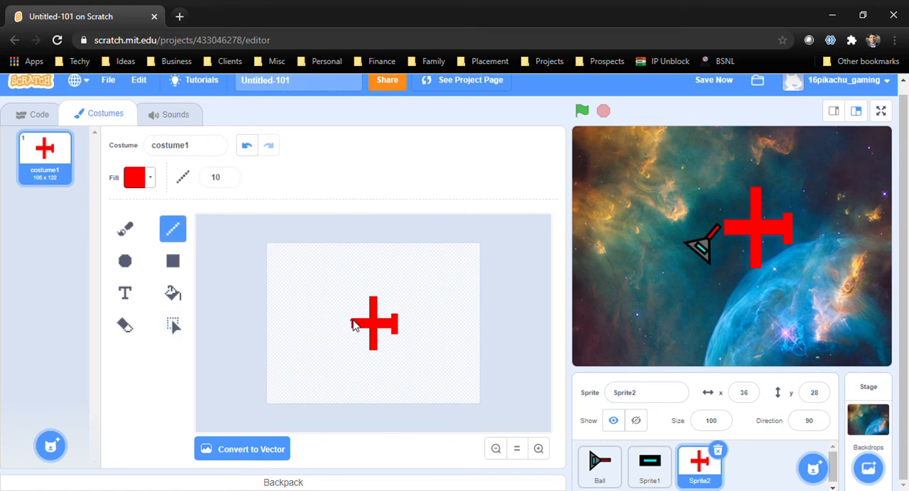
mouse_move(352, 320)
mouse_down()
mouse_move(334, 323)
mouse_move(353, 333)
mouse_up()
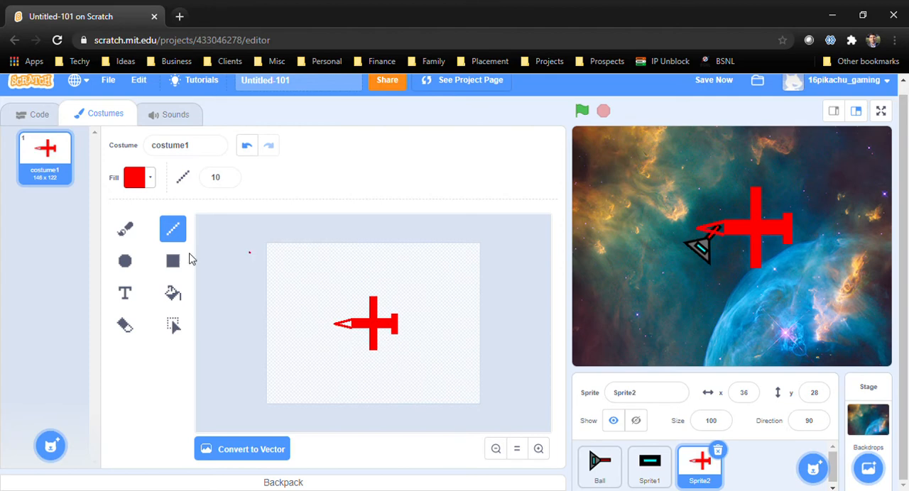
click(172, 293)
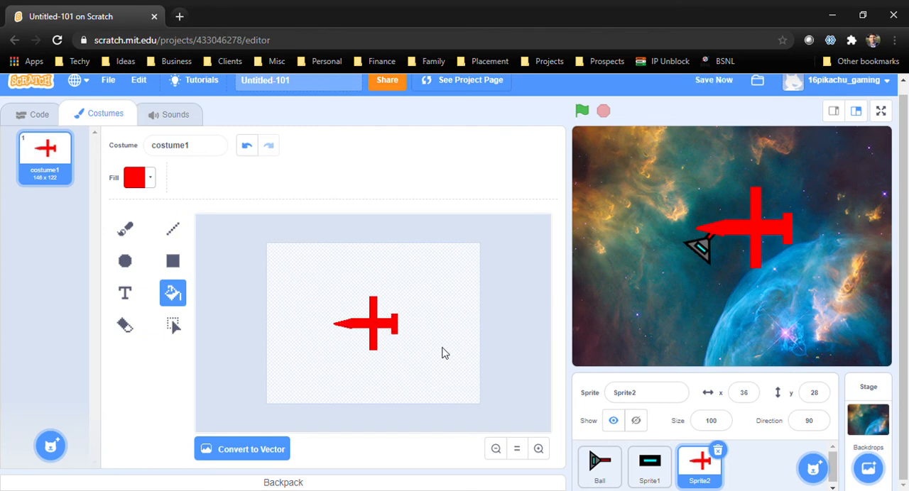
Draw a small filled cyan square (color 52) on the plane's body between the nose and the wings
click(172, 257)
click(158, 182)
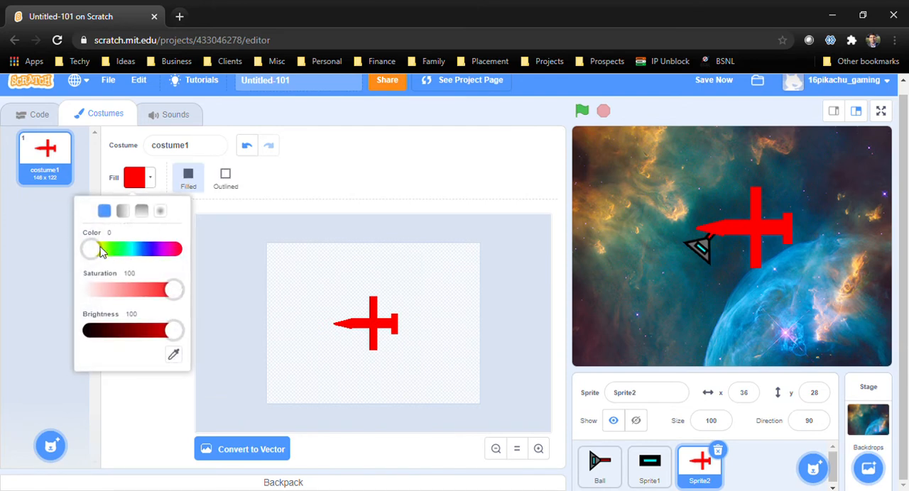
drag(92, 250, 137, 257)
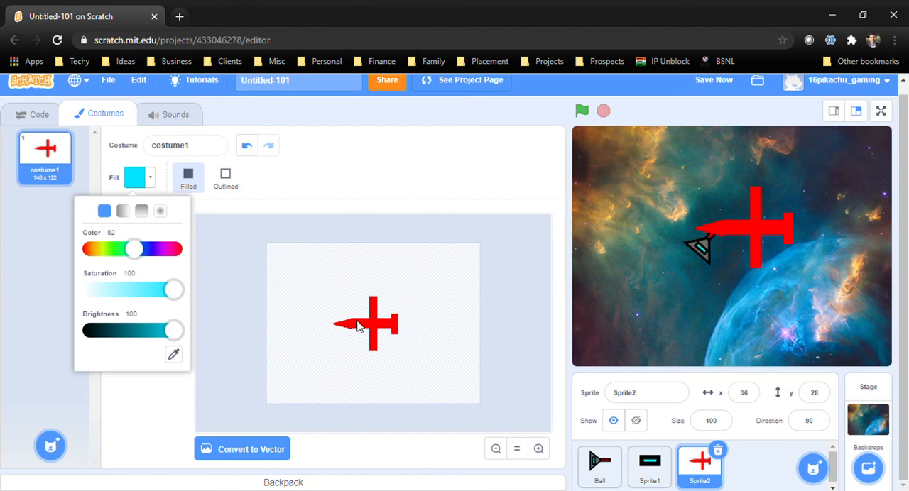
mouse_move(363, 326)
mouse_down()
mouse_move(355, 319)
mouse_move(364, 335)
mouse_up()
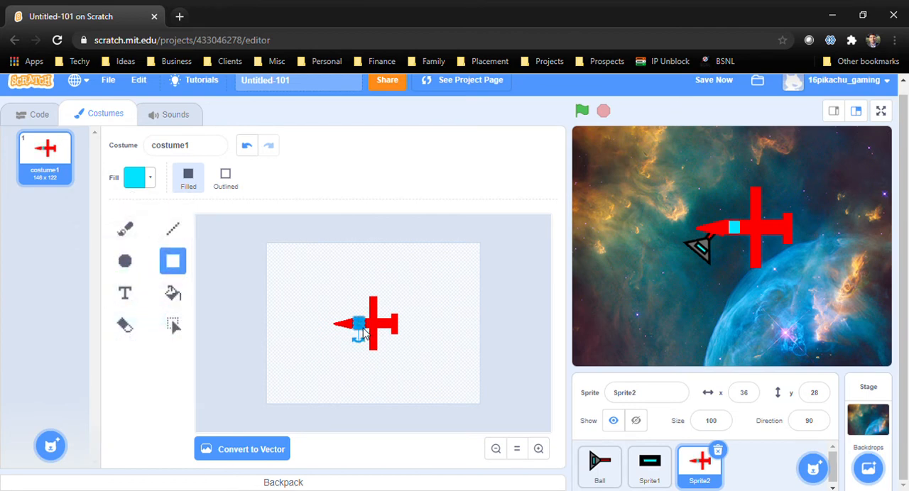
Set the red plane sprite's size to 50 and move it on the stage to about x 161, y 63
click(36, 118)
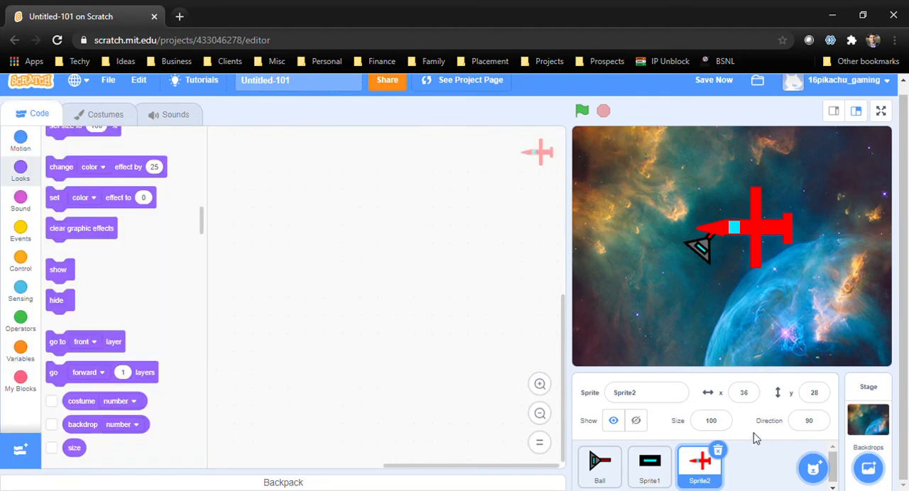
click(727, 430)
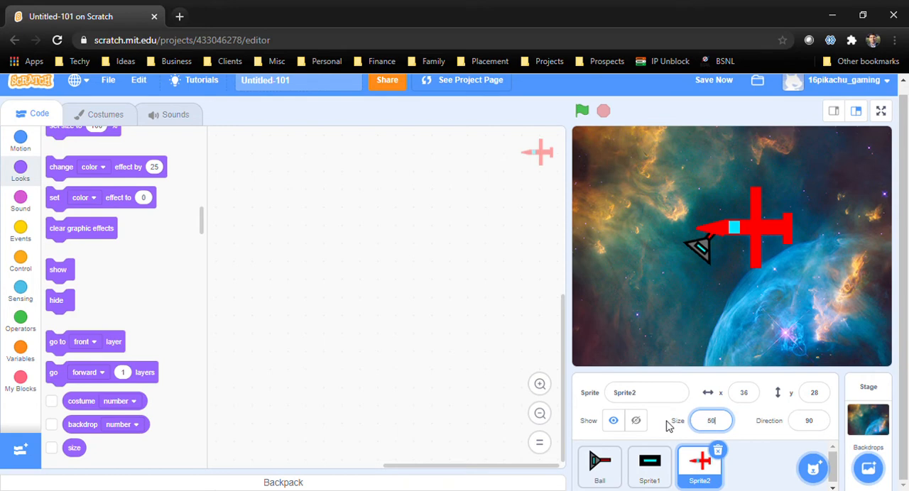
key(Return)
drag(763, 243, 849, 220)
Start the red plane's script with a "when green flag clicked" block and a forever loop attached below it
click(32, 233)
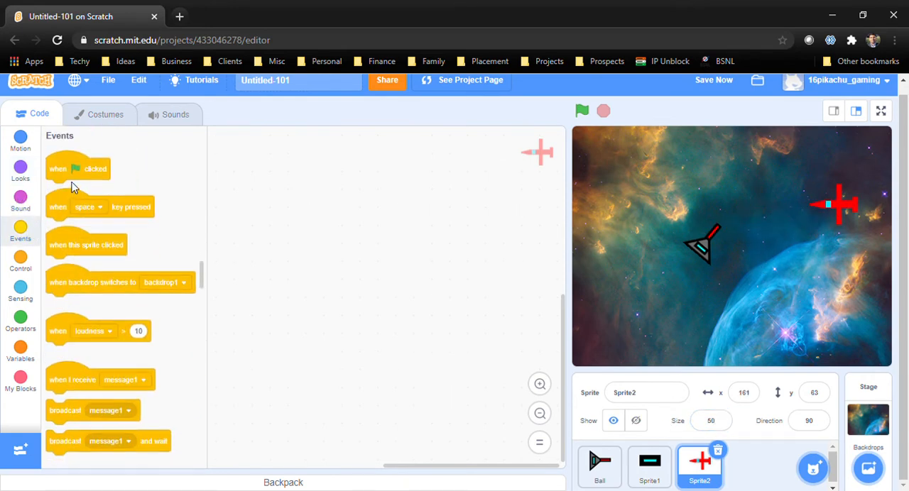
drag(76, 172, 310, 231)
scroll(162, 241, down, 5)
scroll(162, 240, down, 2)
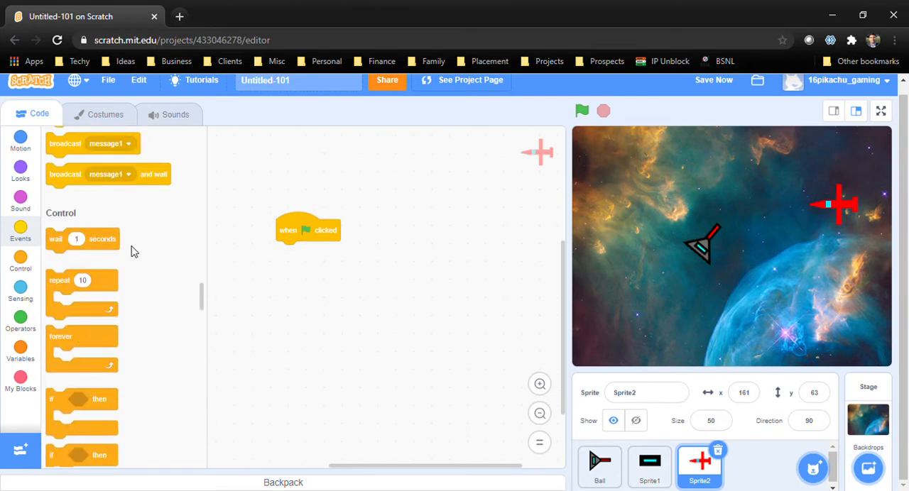
scroll(107, 291, down, 2)
drag(115, 269, 347, 254)
Move the red plane to the stage's upper-right corner, at about x 235, y 149
drag(854, 211, 895, 146)
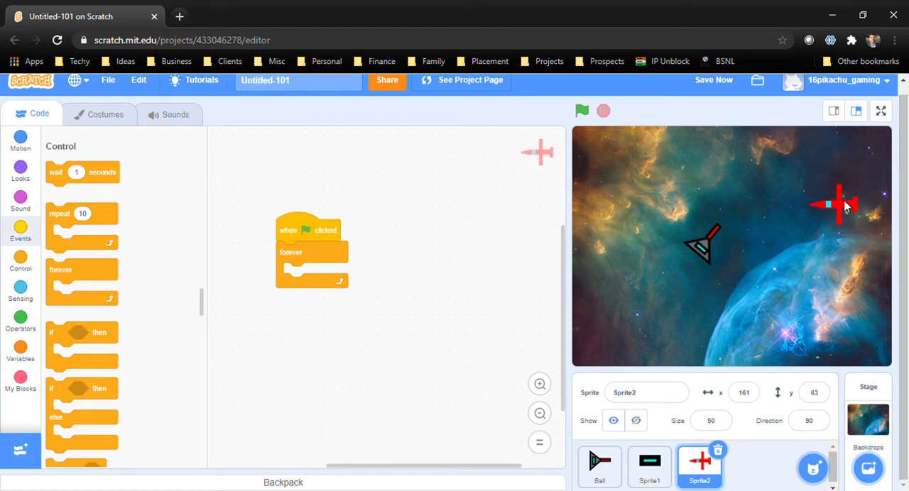
drag(854, 206, 894, 154)
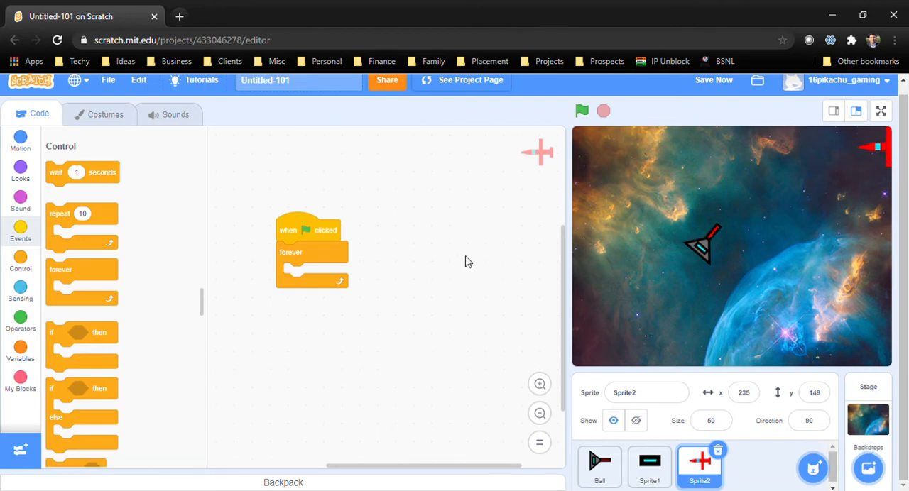
Add a "go to x y" block inside the forever loop with x 250 and y a random pick from 170 to -170
click(20, 142)
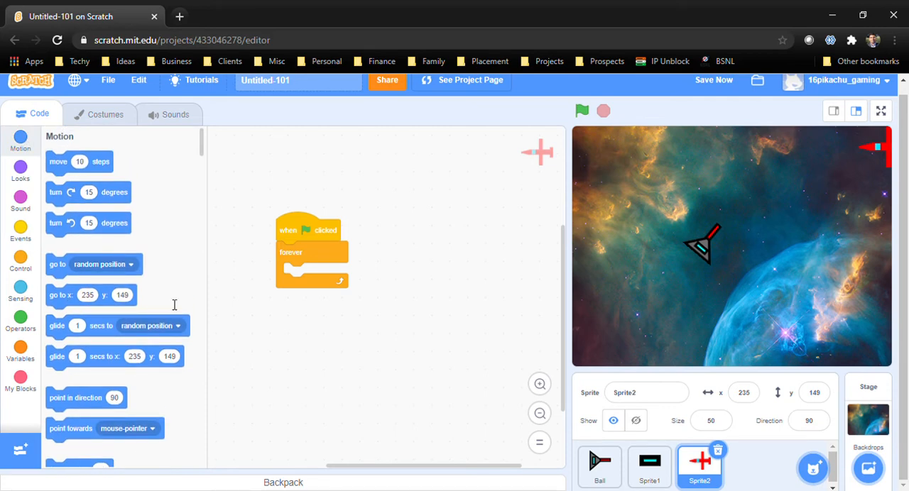
drag(65, 295, 323, 273)
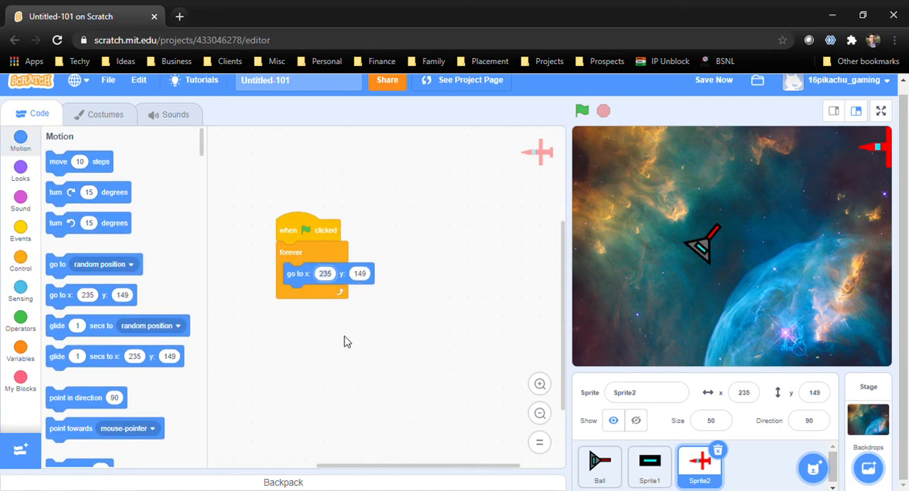
text(250)
click(21, 323)
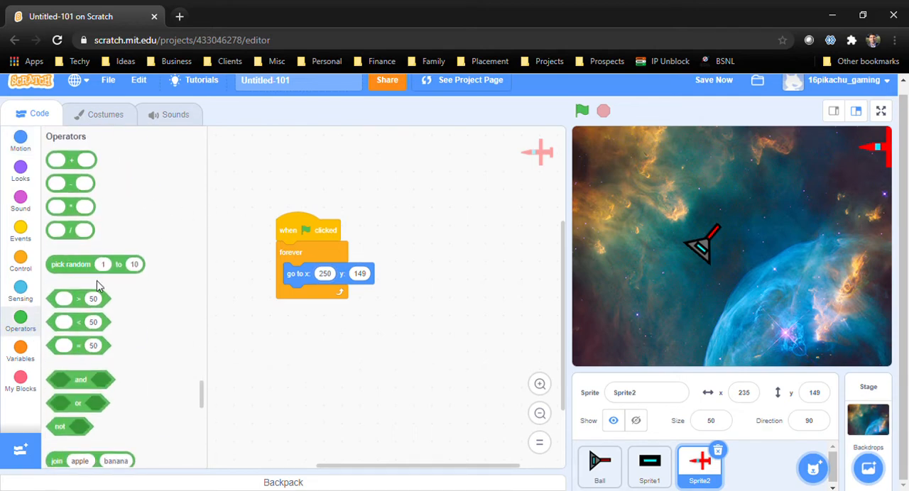
drag(75, 268, 404, 278)
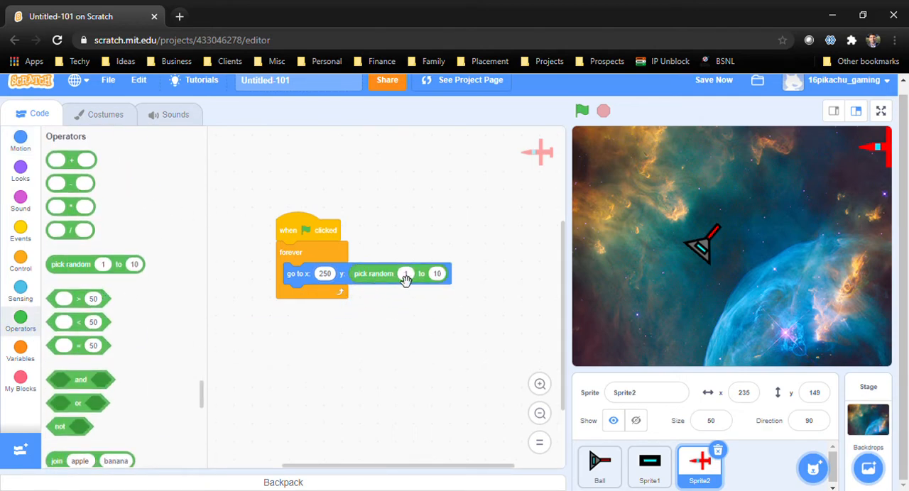
text(0)
click(425, 363)
text(-170)
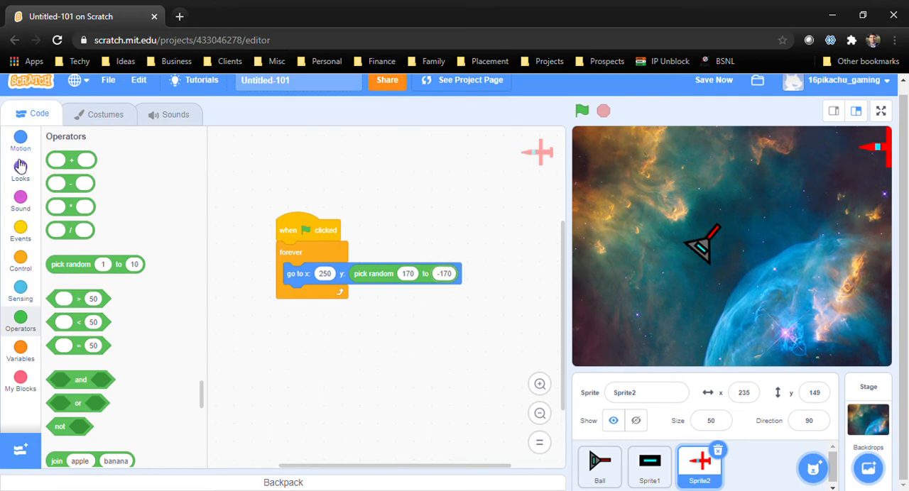
Insert a hide block above the forever loop and place a show block detached below the script
click(25, 201)
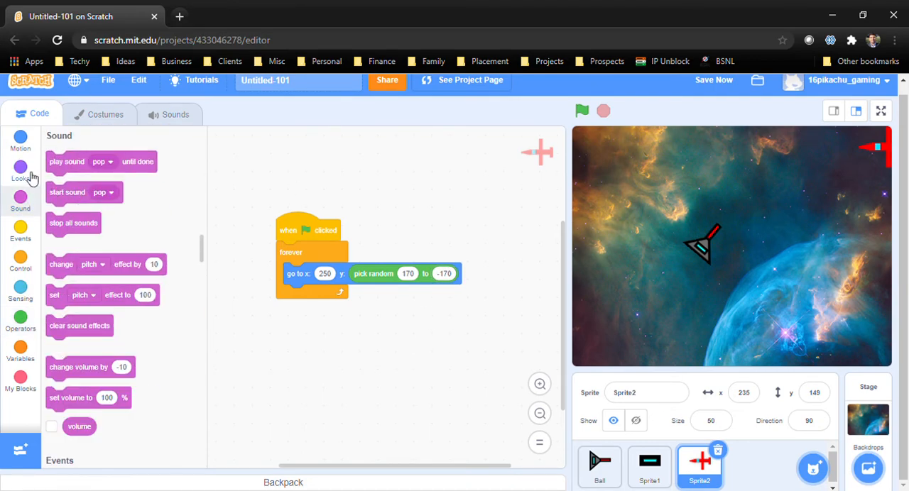
click(21, 170)
scroll(111, 213, down, 5)
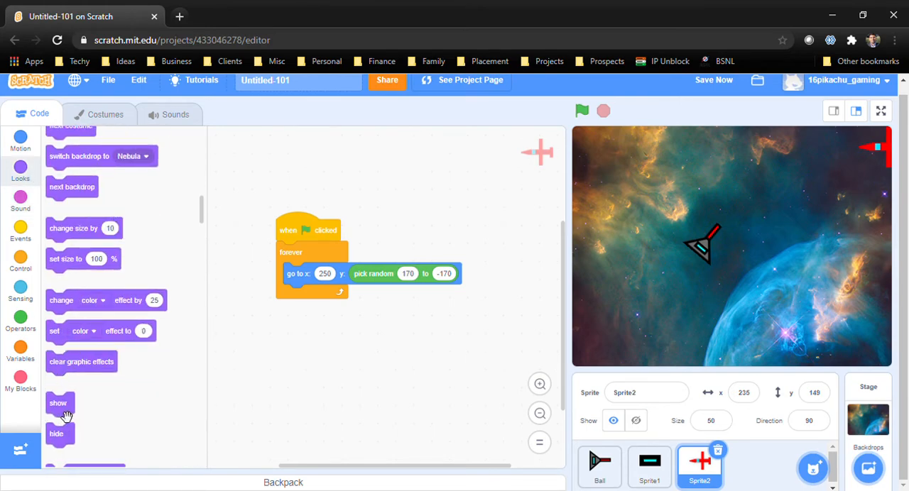
drag(65, 415, 305, 306)
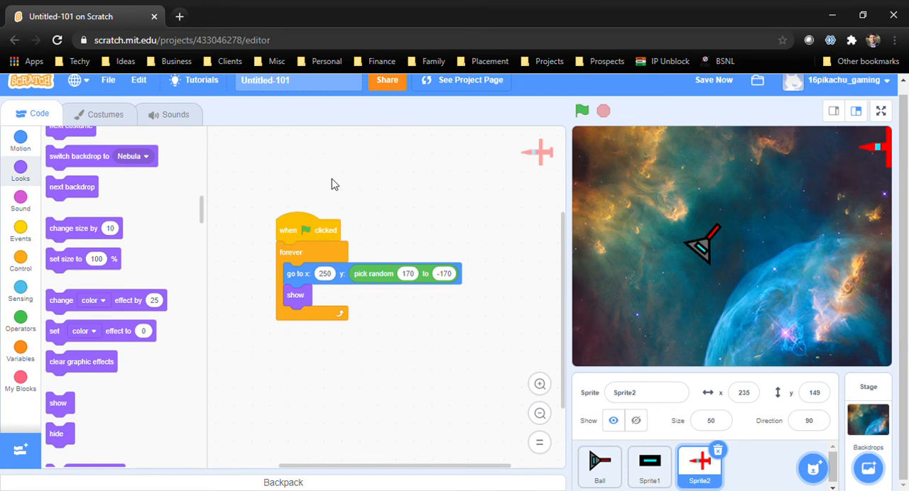
drag(63, 435, 291, 254)
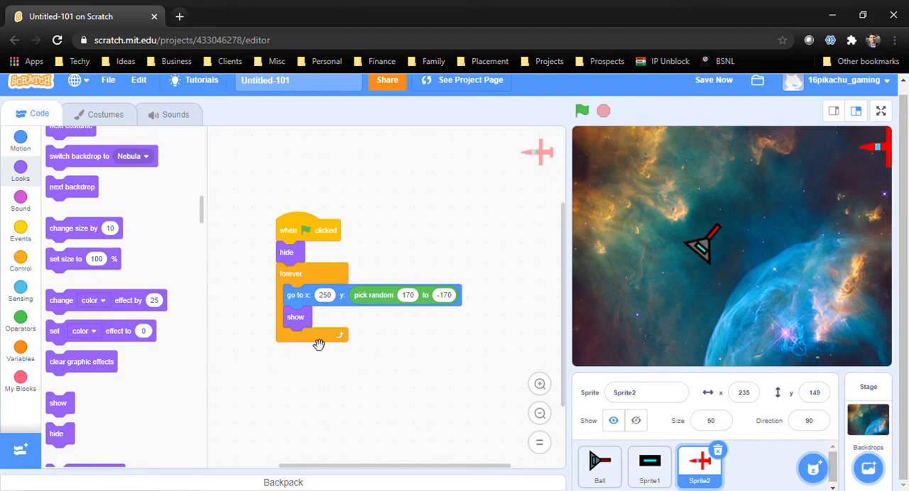
drag(304, 323, 271, 413)
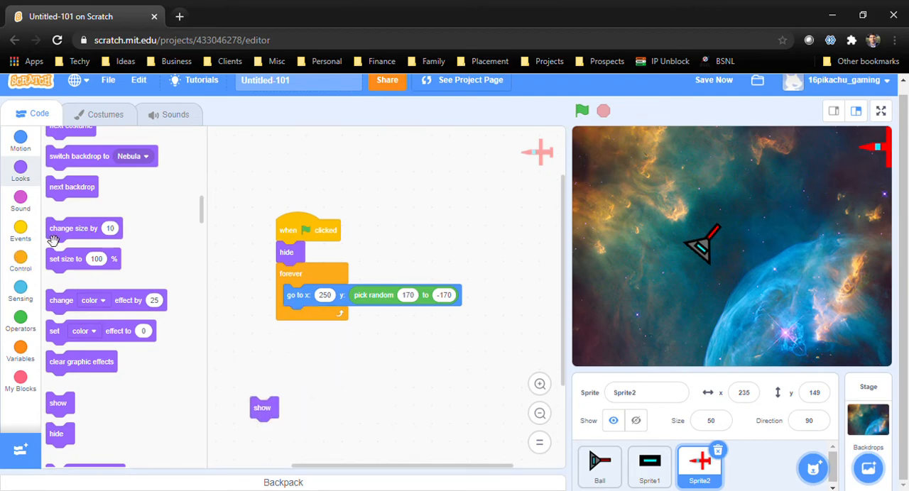
Add "create clone of myself" and a 2-second wait after the go-to block inside the forever loop
click(22, 259)
mouse_move(93, 376)
mouse_down()
mouse_move(357, 323)
mouse_move(336, 324)
mouse_up()
scroll(130, 244, up, 5)
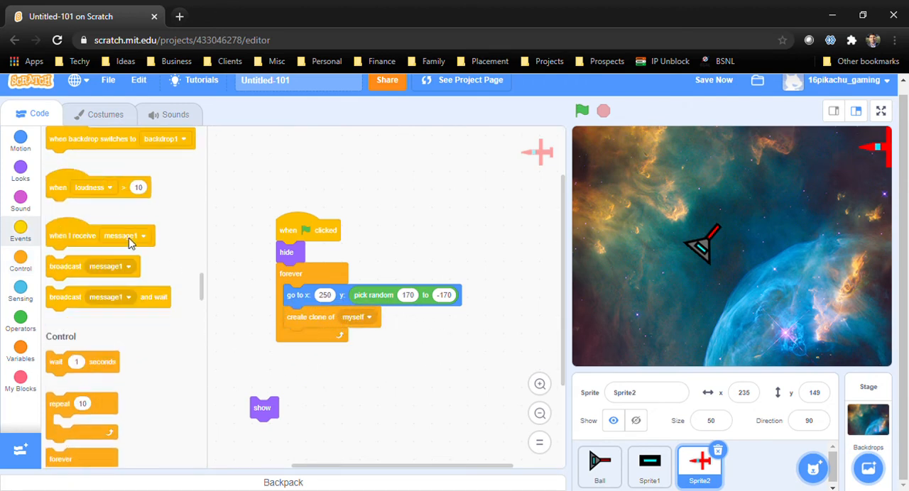
mouse_move(60, 365)
mouse_down()
mouse_move(326, 344)
mouse_move(302, 341)
mouse_up()
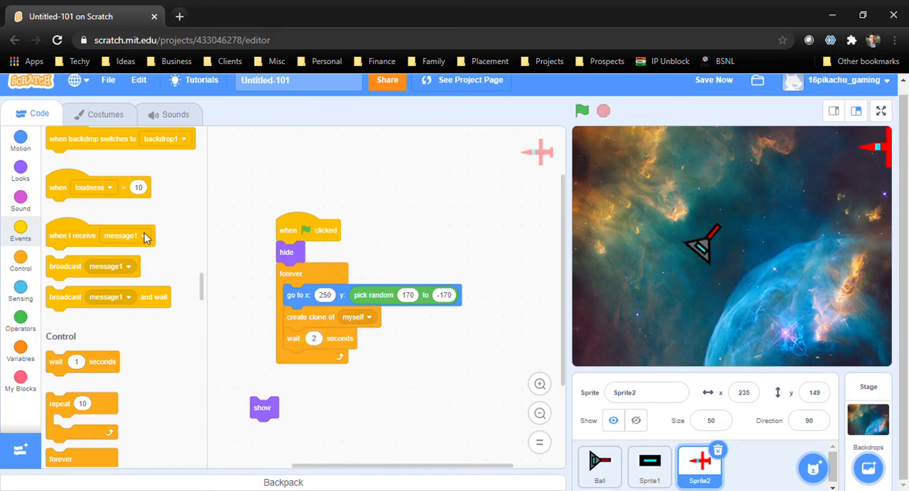
Start a second script with "when I start as a clone" and attach the loose show block beneath it
scroll(121, 229, down, 8)
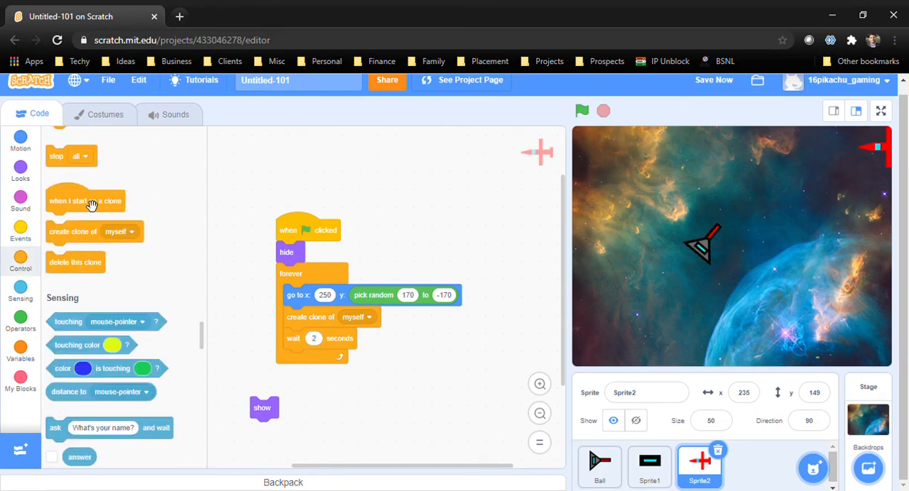
drag(90, 206, 447, 354)
scroll(383, 171, down, 2)
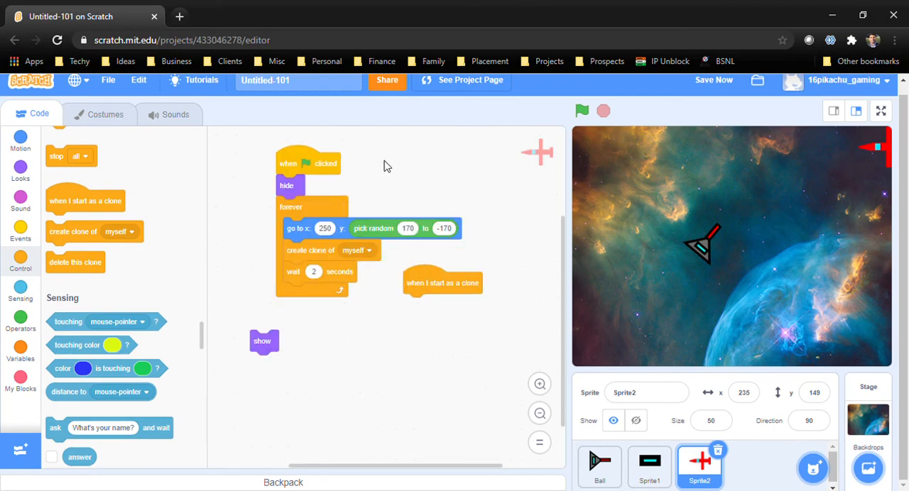
mouse_move(270, 343)
mouse_down()
mouse_move(402, 336)
mouse_move(422, 317)
mouse_up()
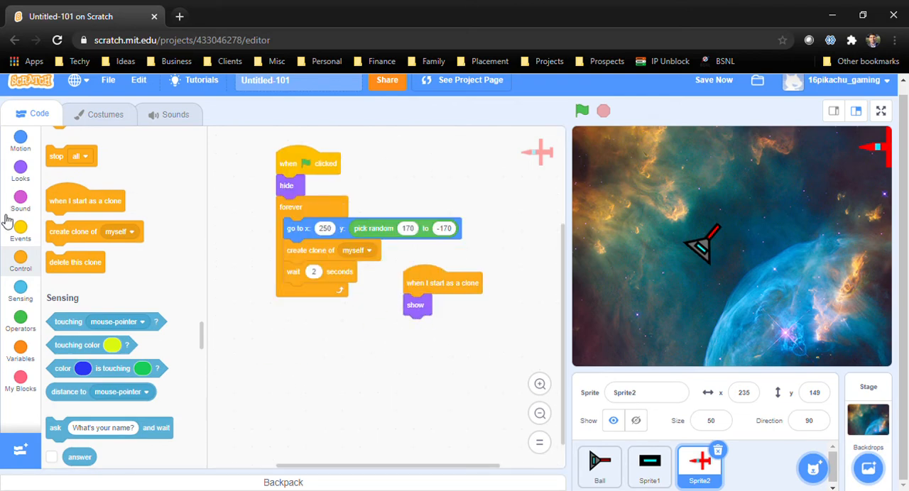
Add a "repeat until" loop below the clone script's show block with a "touching" condition in its slot
scroll(162, 255, up, 5)
scroll(92, 201, up, 2)
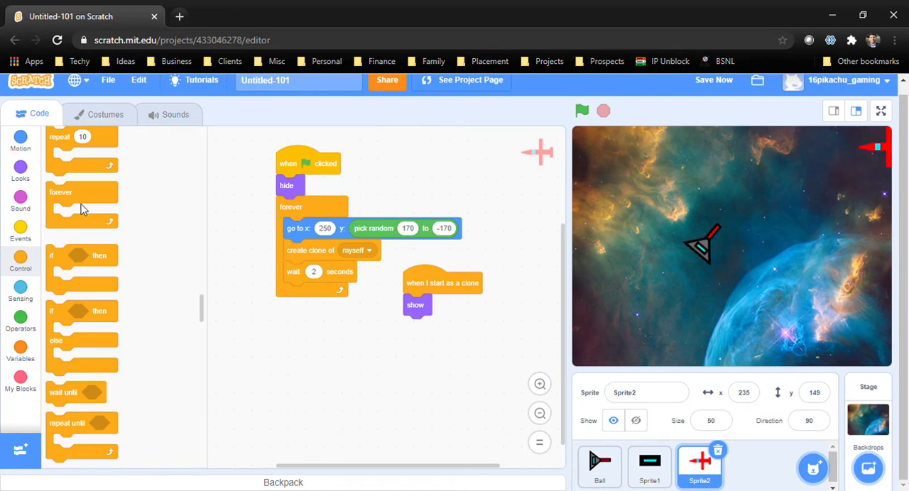
scroll(85, 207, down, 2)
drag(80, 292, 439, 328)
click(26, 291)
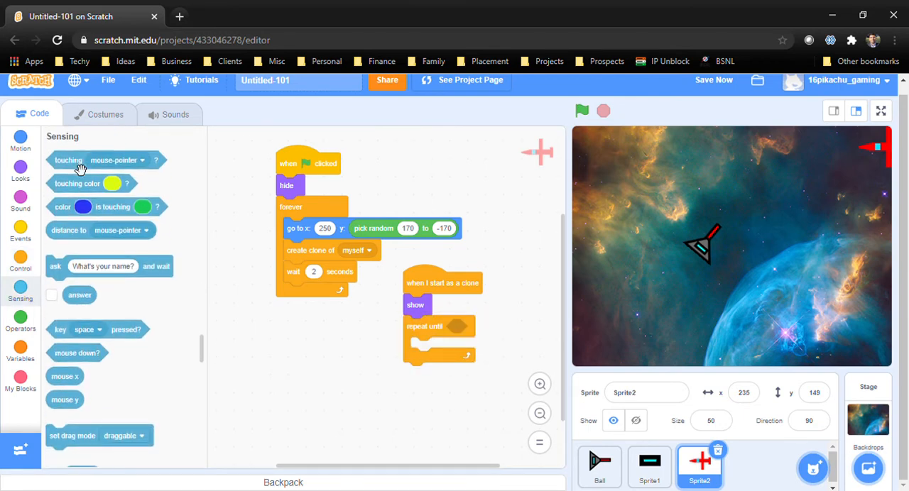
drag(81, 162, 479, 335)
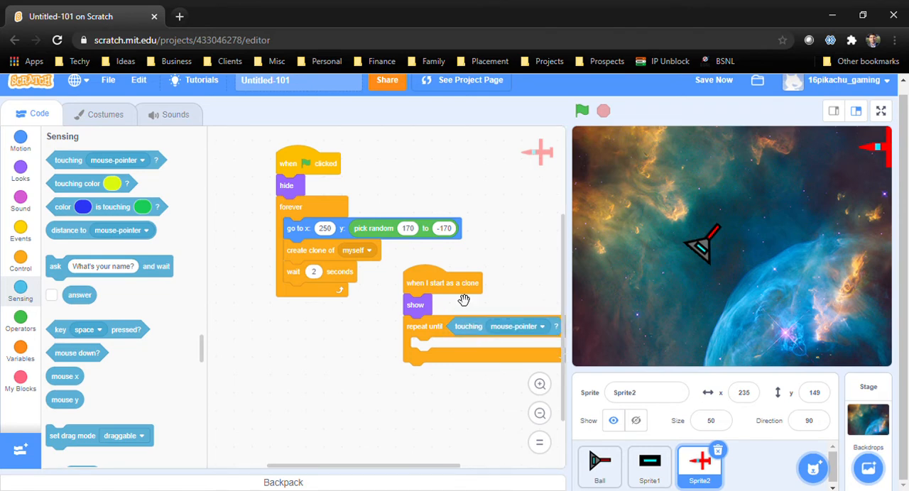
drag(507, 240, 453, 251)
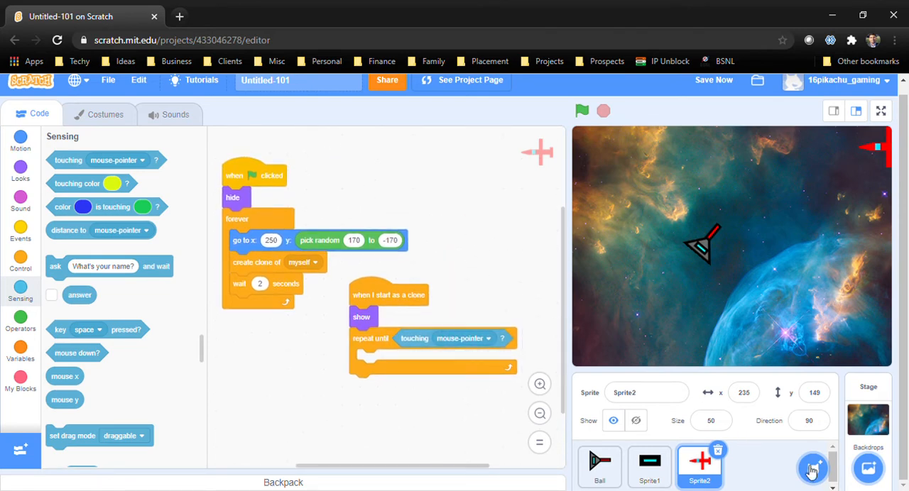
Add the Earth sprite from the sprite library and move it to the stage's upper-left corner
mouse_move(814, 470)
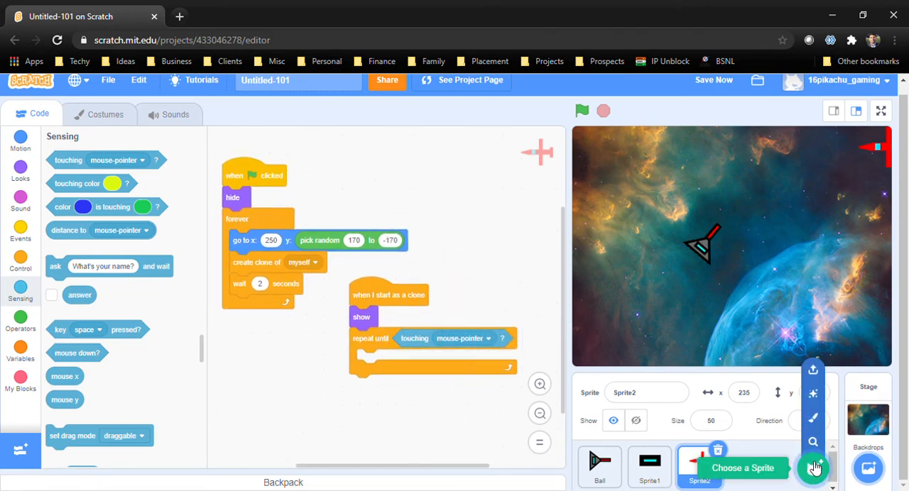
click(815, 468)
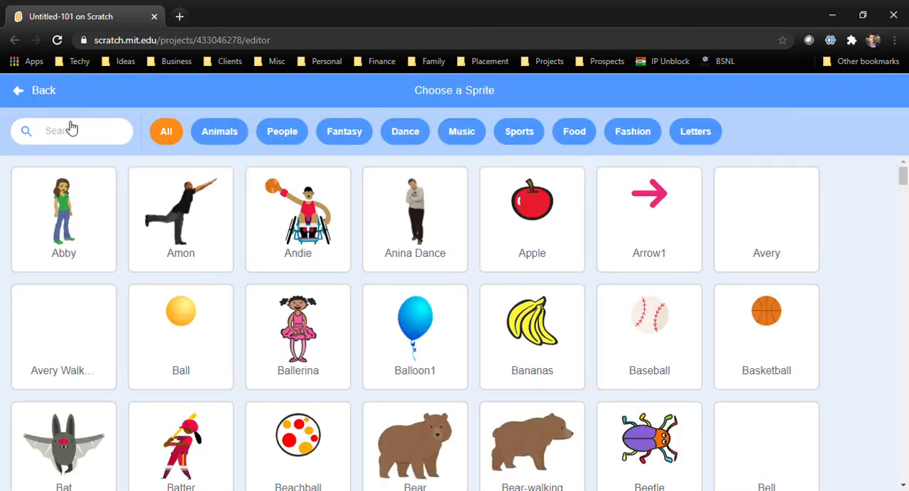
text(eart)
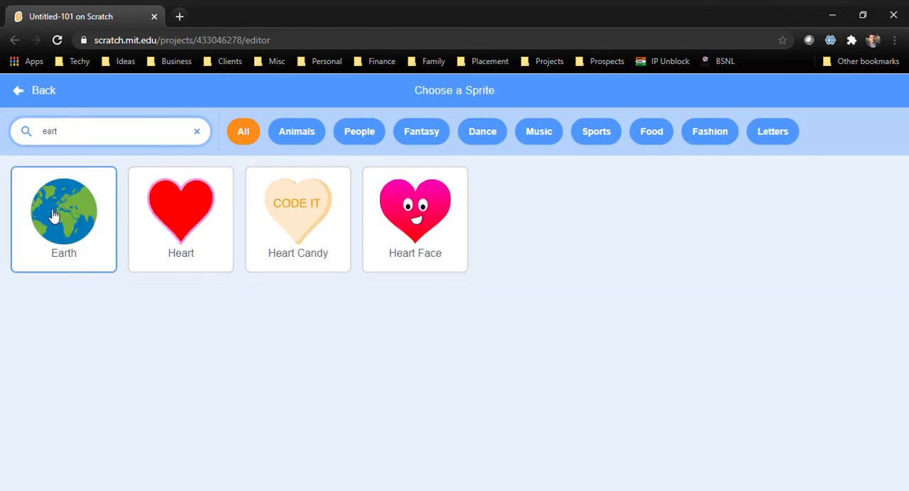
click(55, 213)
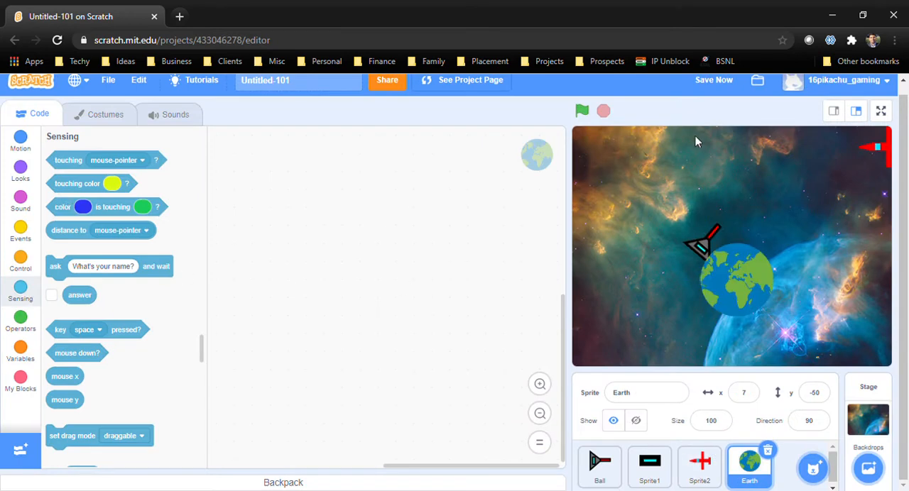
drag(737, 274, 613, 159)
Set the "touching" condition in the red plane's repeat-until loop to Sprite1
click(700, 465)
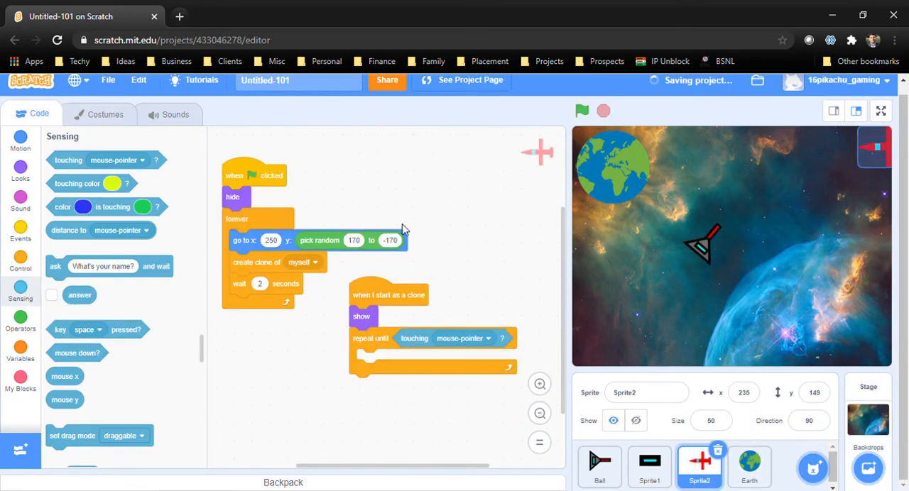
click(447, 339)
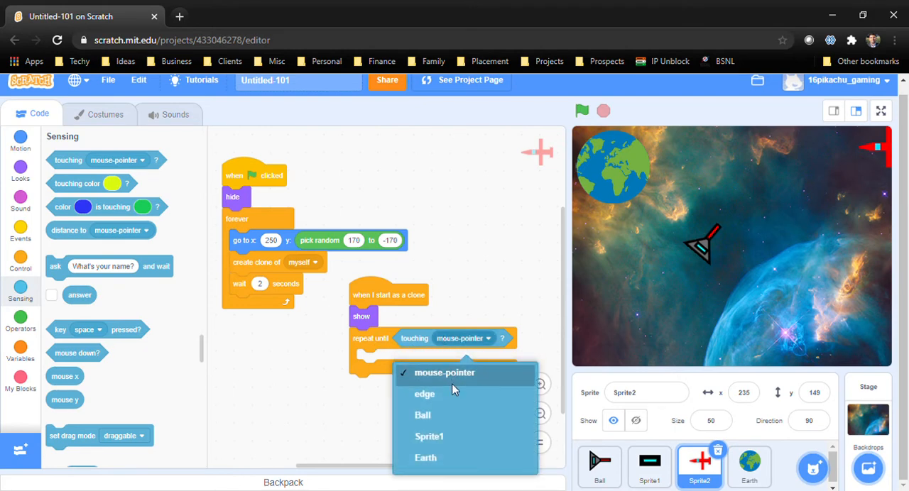
click(446, 438)
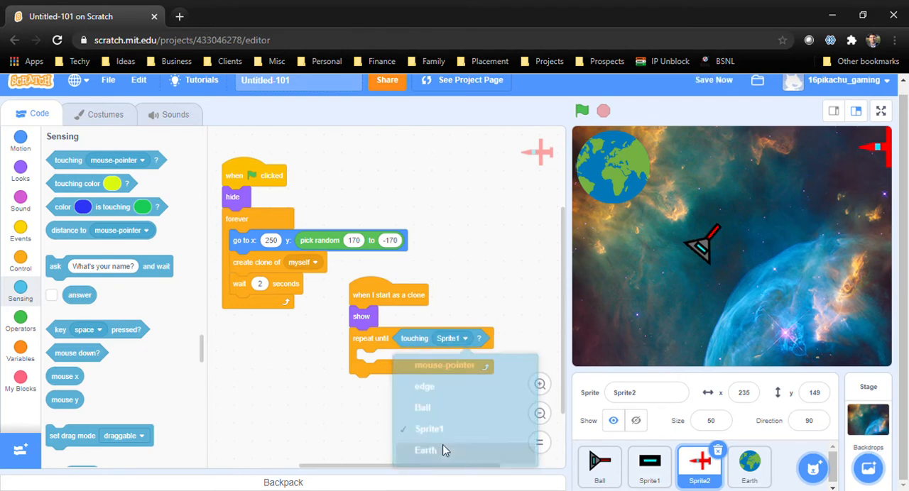
Add a glide block inside the repeat-until loop, set to 10 seconds with Earth as its target
scroll(67, 281, down, 4)
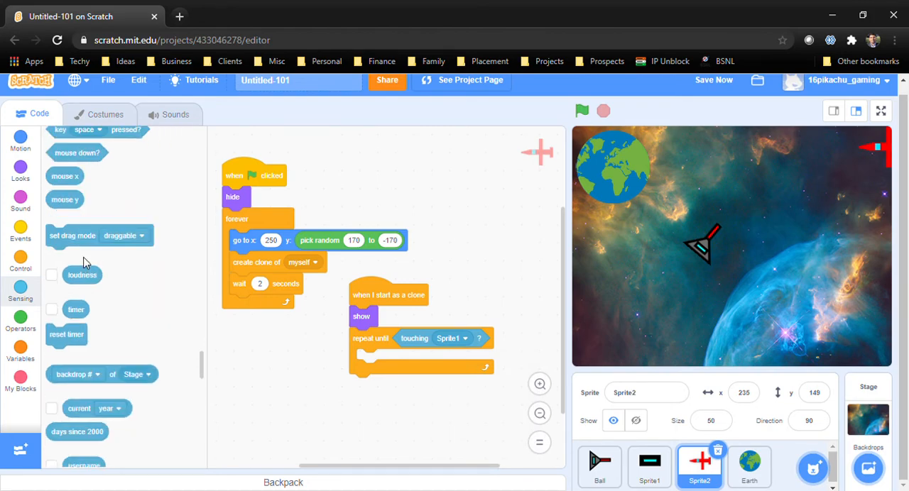
scroll(112, 227, up, 12)
scroll(114, 234, up, 10)
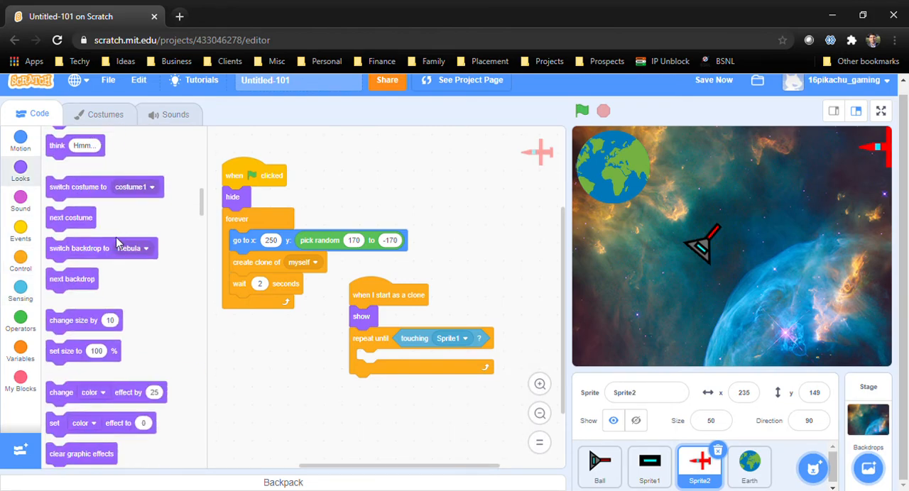
drag(116, 329, 404, 363)
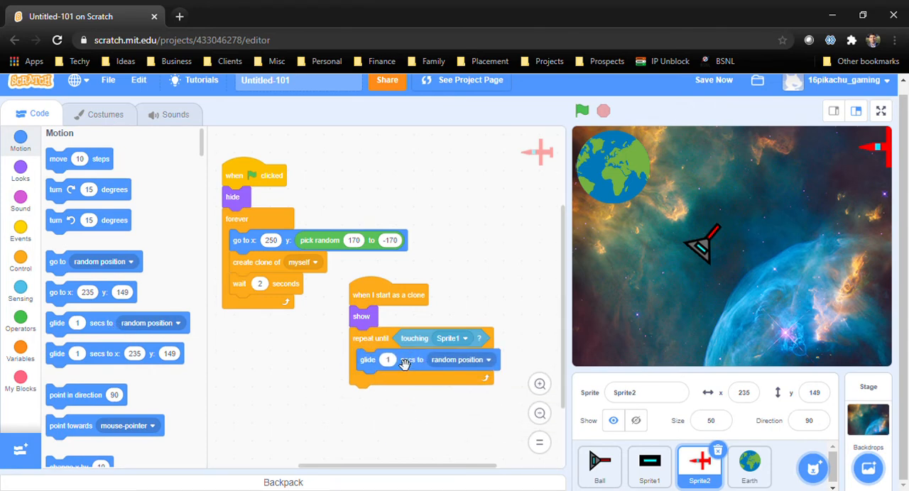
click(397, 426)
click(455, 360)
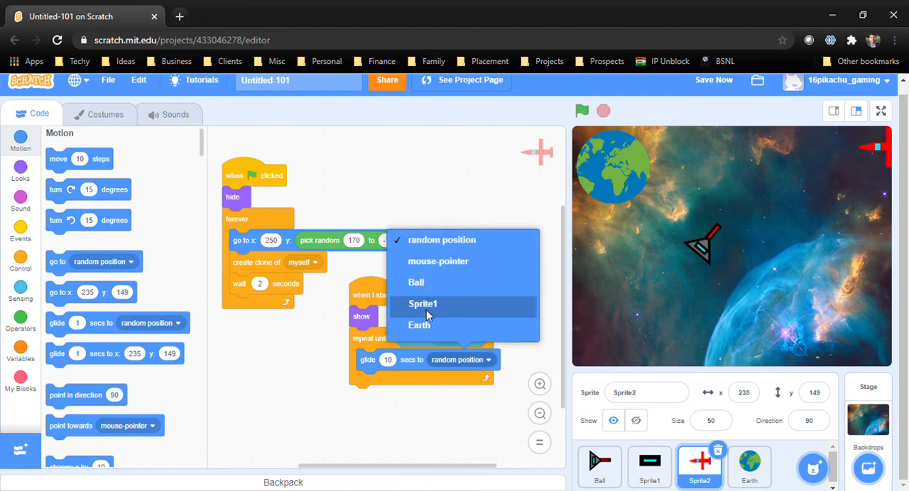
click(439, 326)
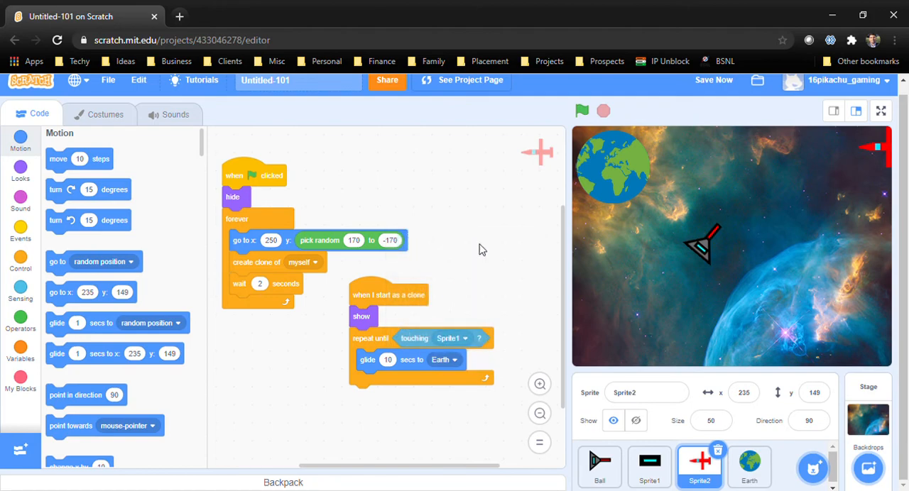
Finish the clone script with a 1-second wait and a "delete this clone" block below the repeat-until loop
scroll(479, 249, down, 3)
click(21, 263)
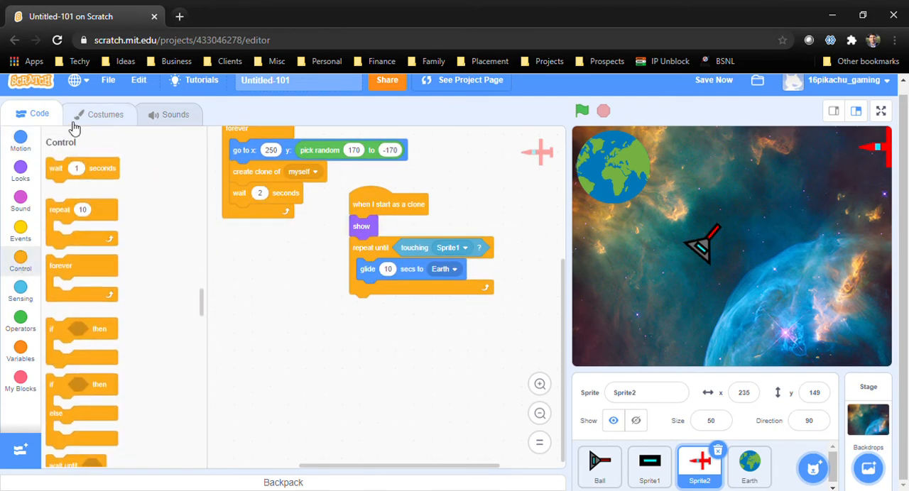
drag(57, 167, 360, 309)
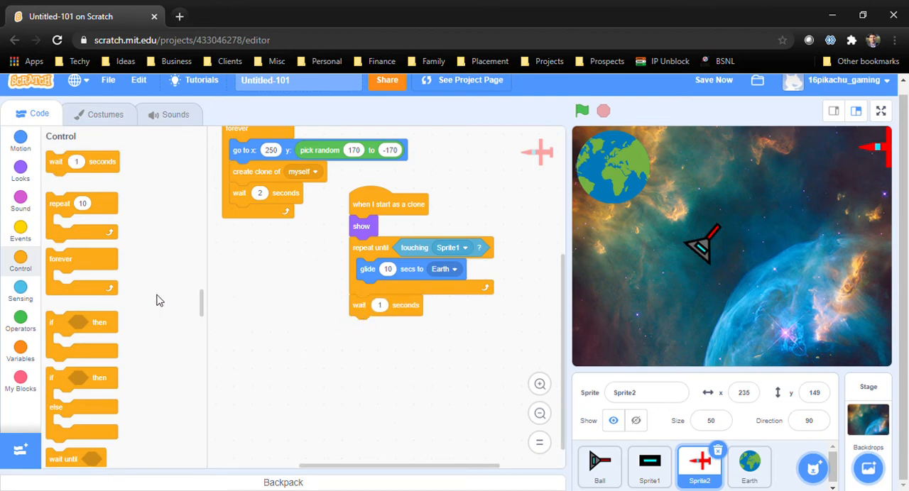
scroll(135, 305, down, 5)
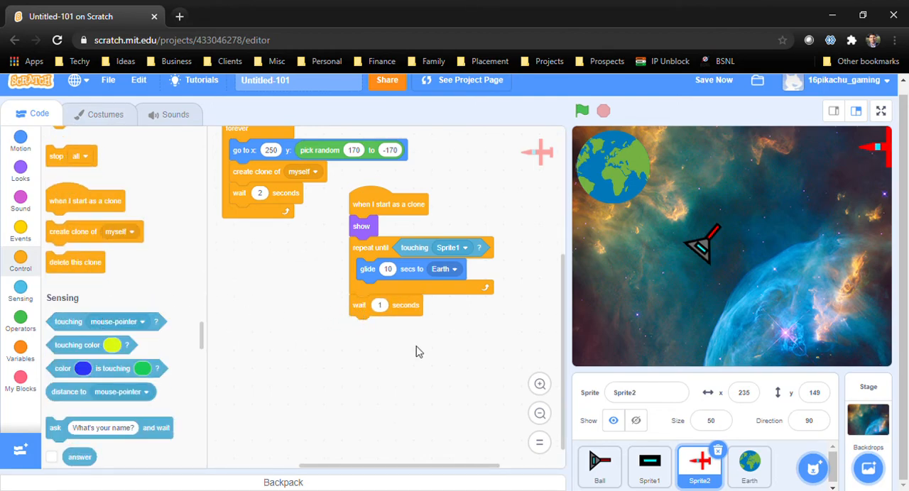
drag(75, 261, 376, 327)
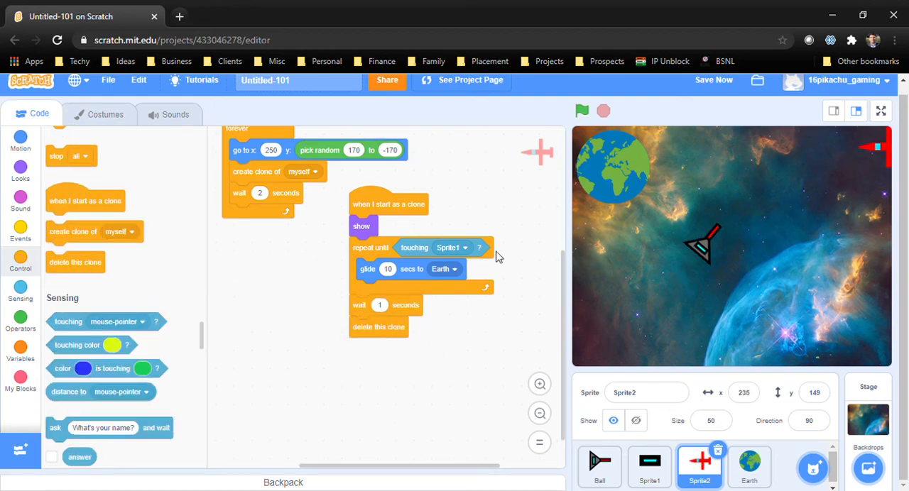
Run the project to test the red plane clones gliding toward Earth, and stop it
click(582, 112)
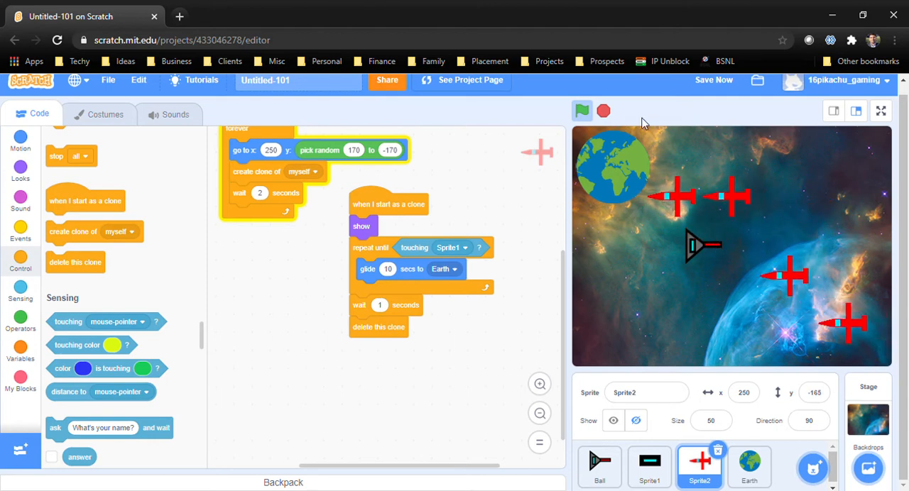
click(607, 108)
Start a second "when I start as a clone" script for the red plane with an if-then block inside a forever loop
scroll(438, 264, down, 1)
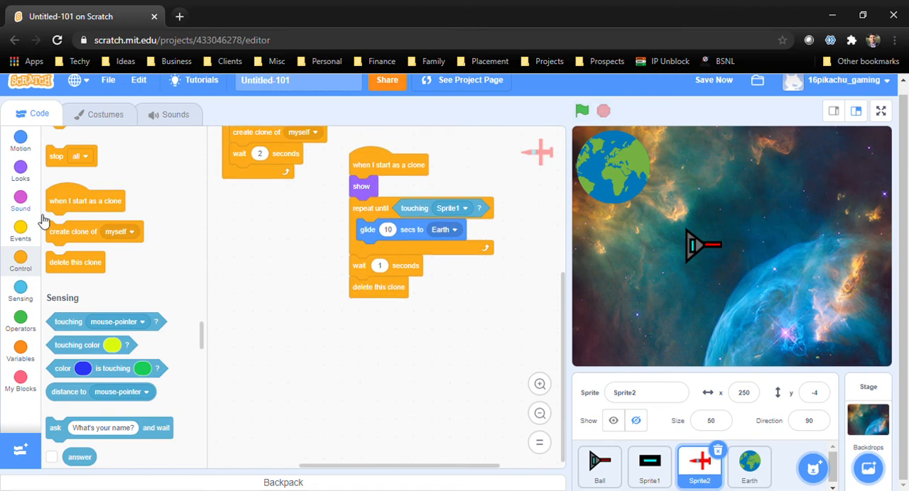
drag(60, 215, 259, 254)
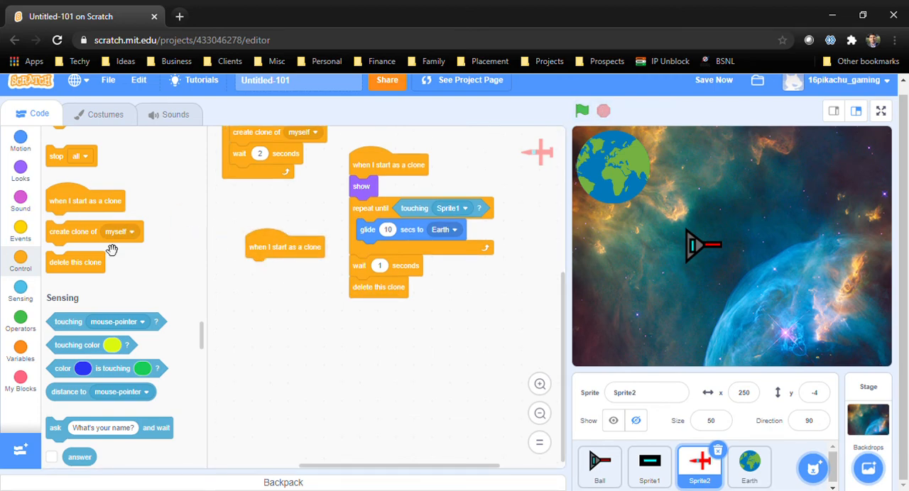
scroll(107, 241, up, 5)
mouse_move(99, 260)
mouse_down()
mouse_move(203, 295)
mouse_move(304, 279)
mouse_up()
drag(109, 321, 330, 293)
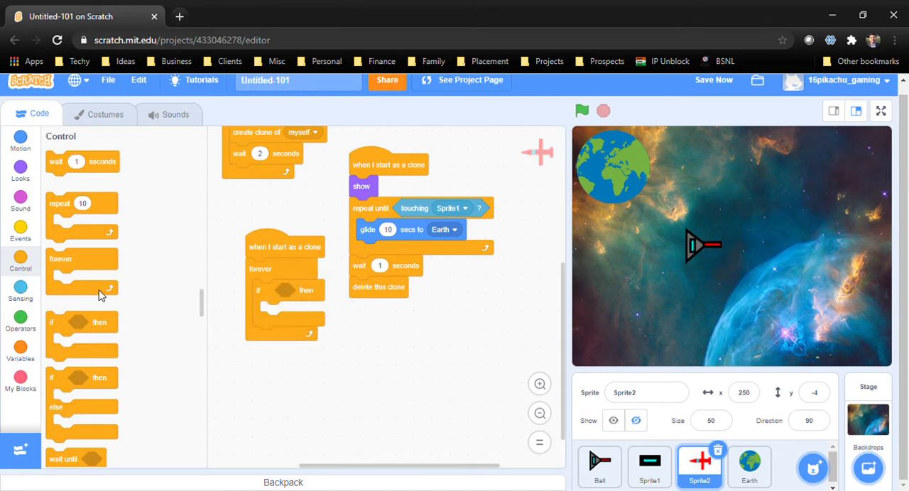
Set the if condition to "touching Sprite1" and move the new clone script to free space below the other scripts
click(16, 296)
drag(91, 169, 326, 298)
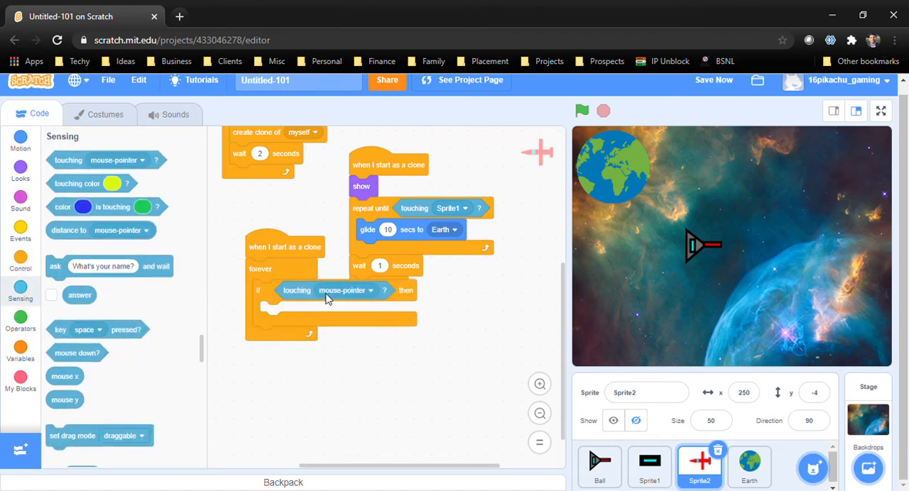
drag(299, 251, 262, 333)
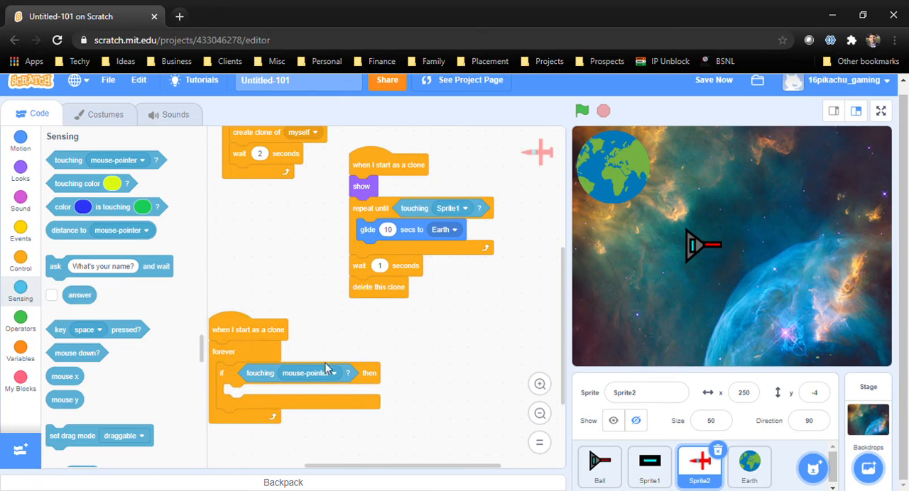
click(312, 378)
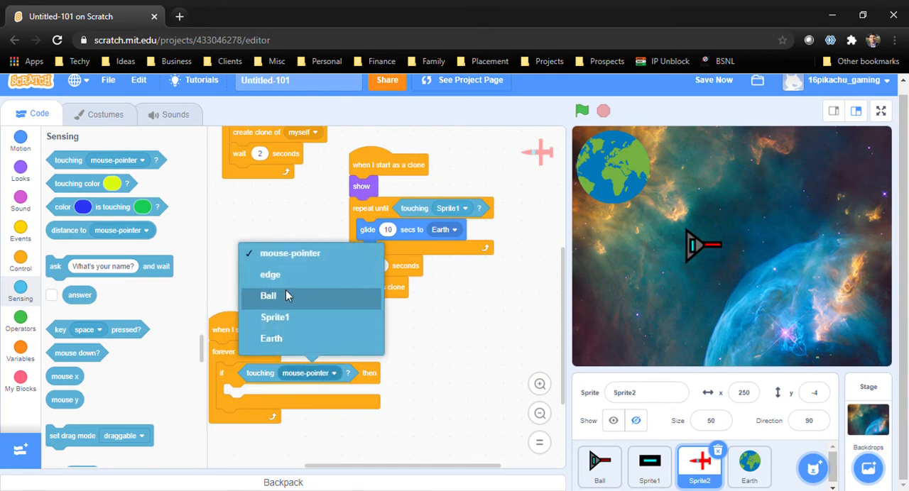
click(289, 317)
scroll(447, 330, down, 2)
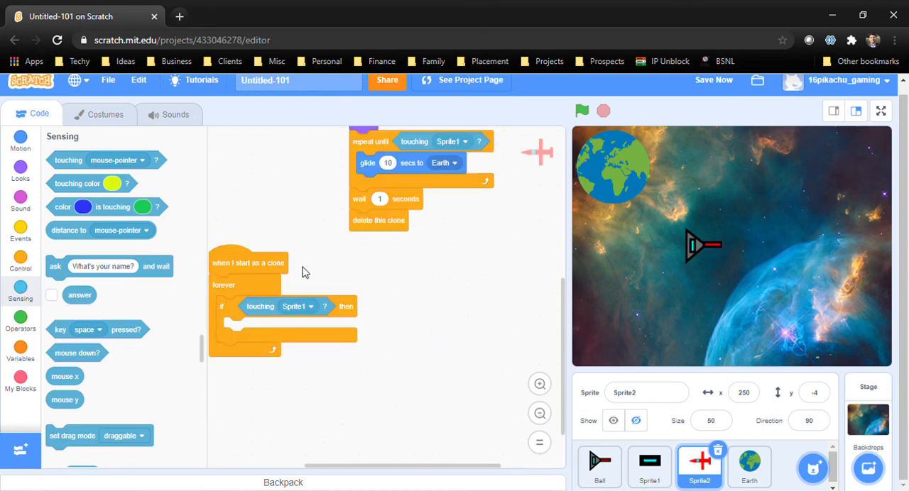
Put a "delete this clone" block inside the if block and test-run the project
click(33, 267)
scroll(82, 284, down, 5)
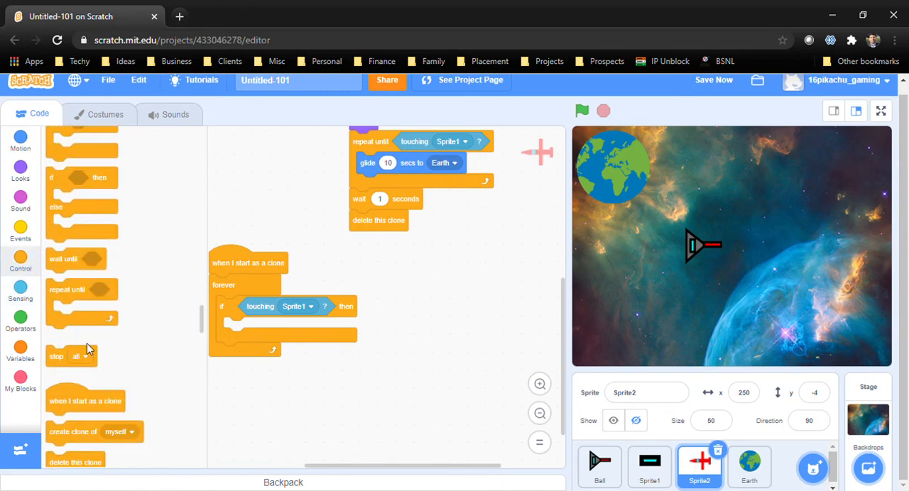
drag(96, 262, 279, 342)
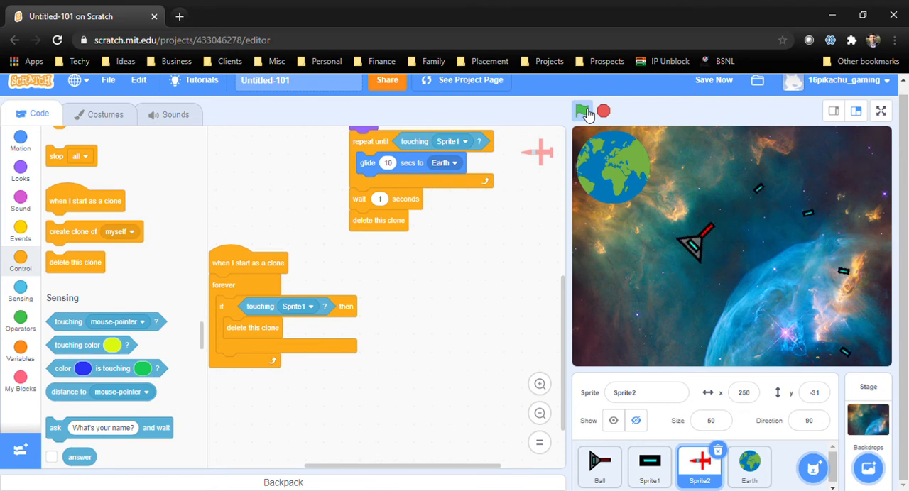
click(603, 111)
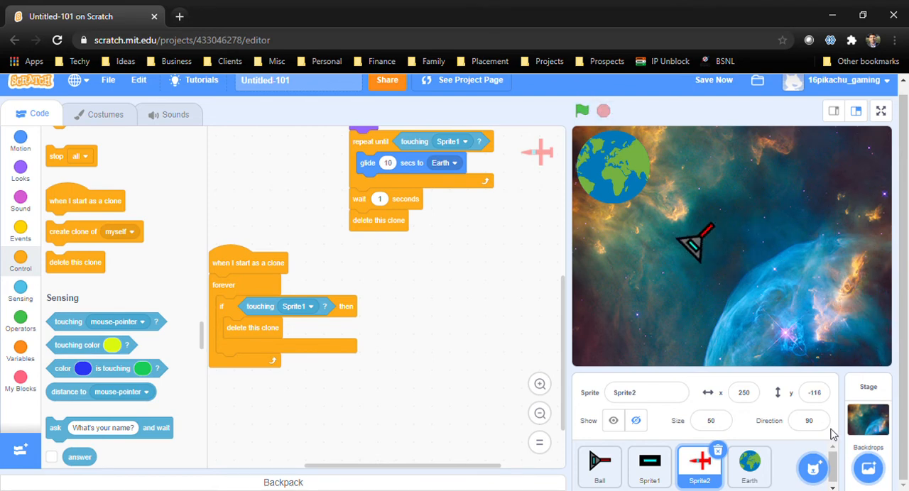
Create a new blank sprite for painting
mouse_move(825, 465)
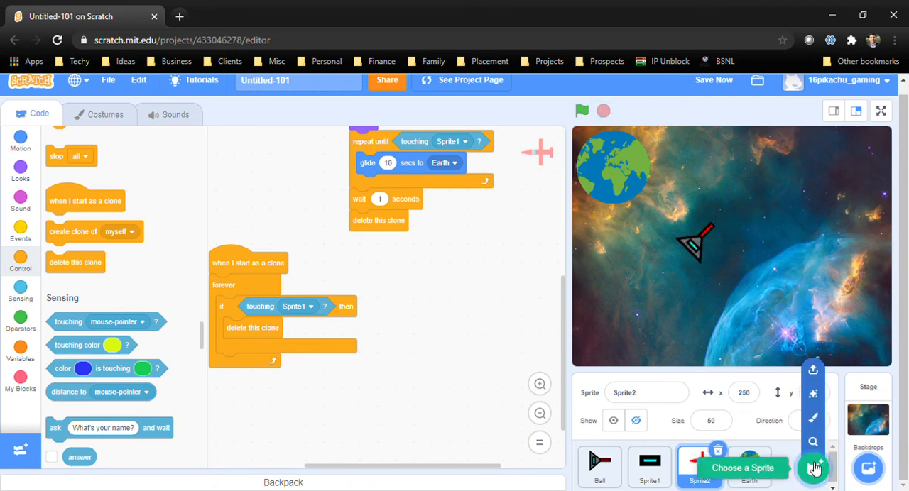
click(813, 418)
click(496, 449)
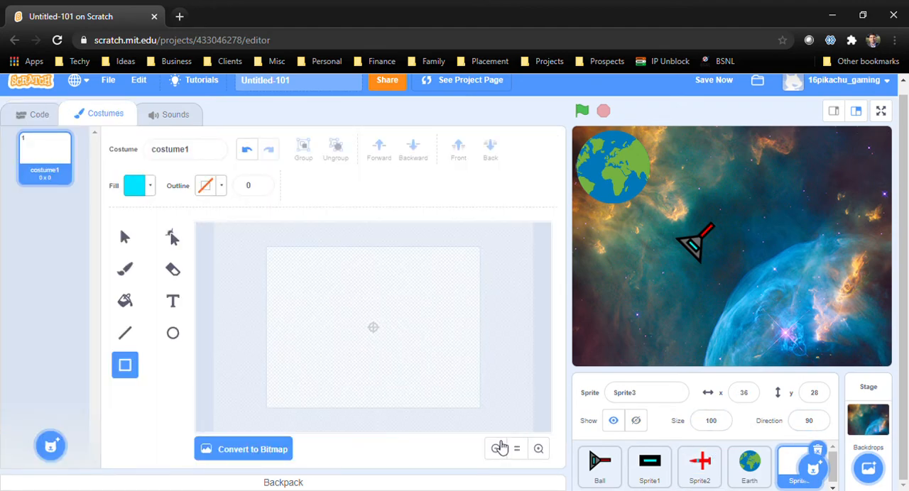
Select the whole red plane drawing in Sprite2's costume and copy it
click(700, 465)
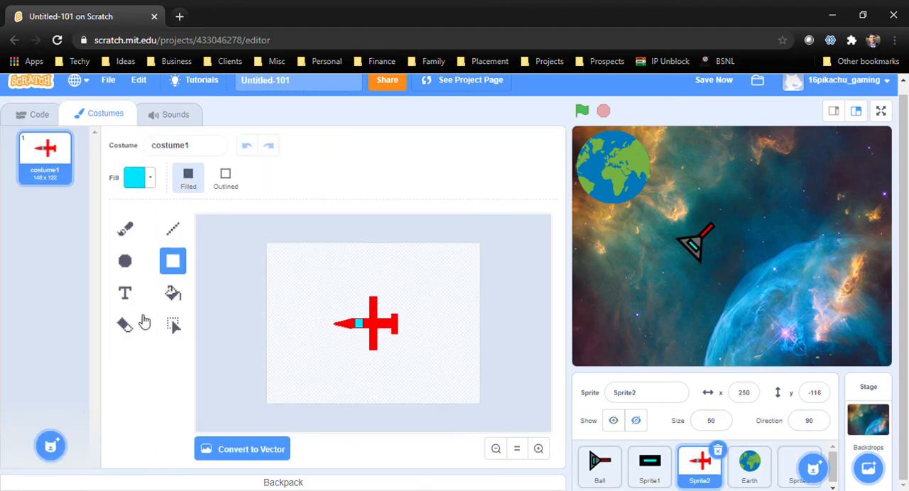
click(174, 326)
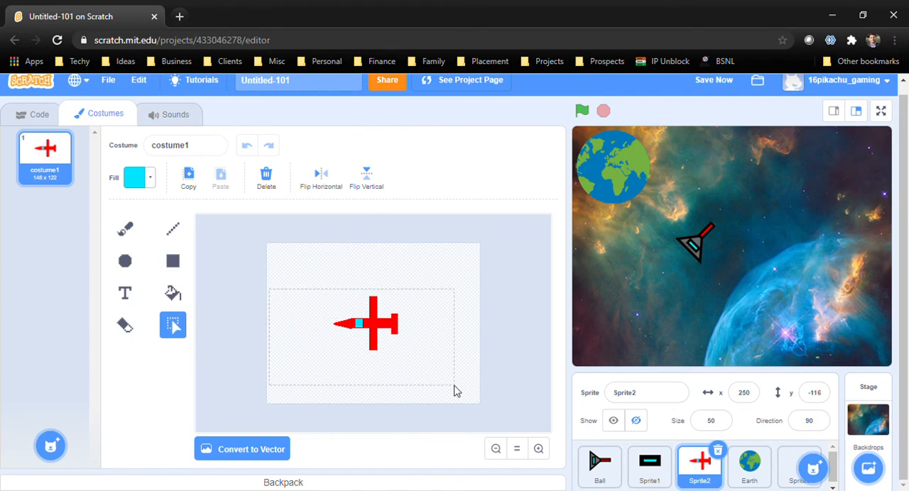
drag(269, 289, 457, 391)
click(204, 184)
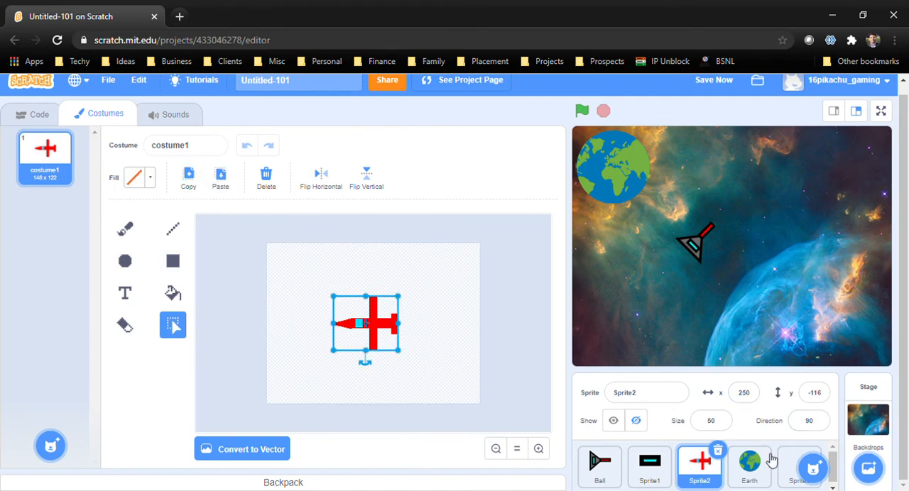
Paste the copied plane drawing into the blank costume of Sprite3
mouse_move(793, 472)
click(813, 418)
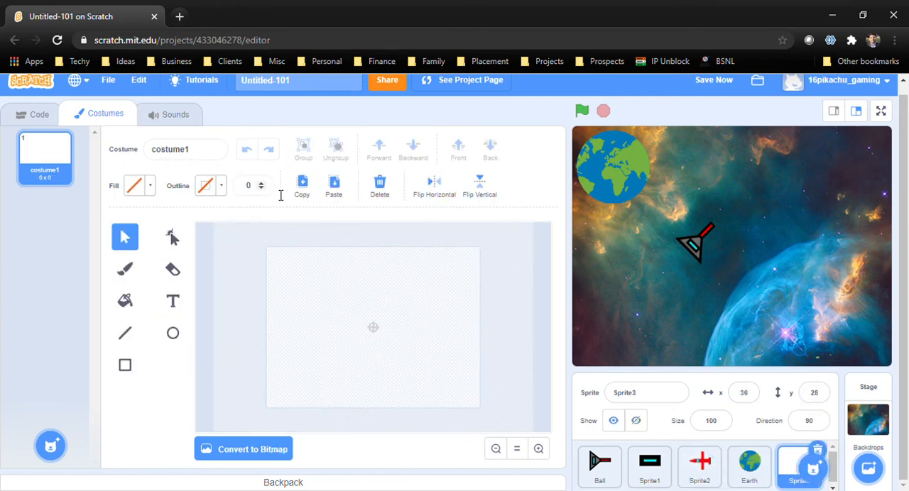
click(337, 183)
click(435, 290)
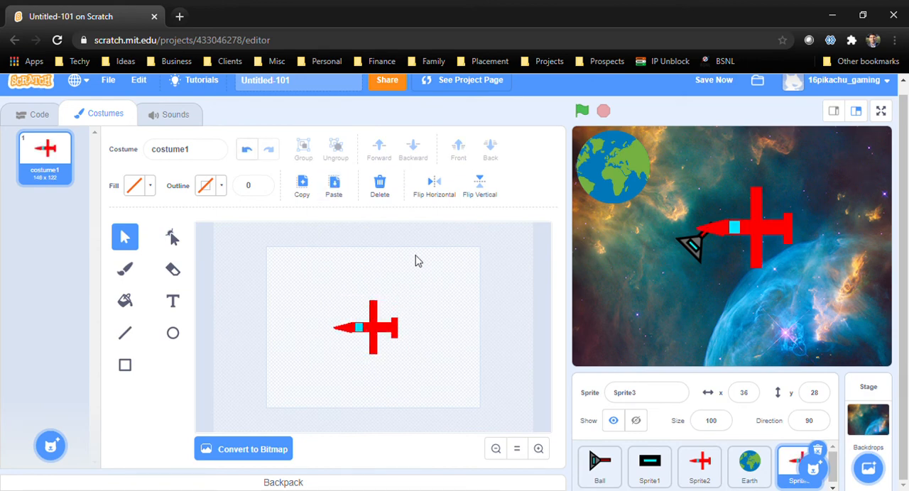
Choose a yellow-green fill color for the plane in Sprite3's costume and try to fill its body
click(131, 301)
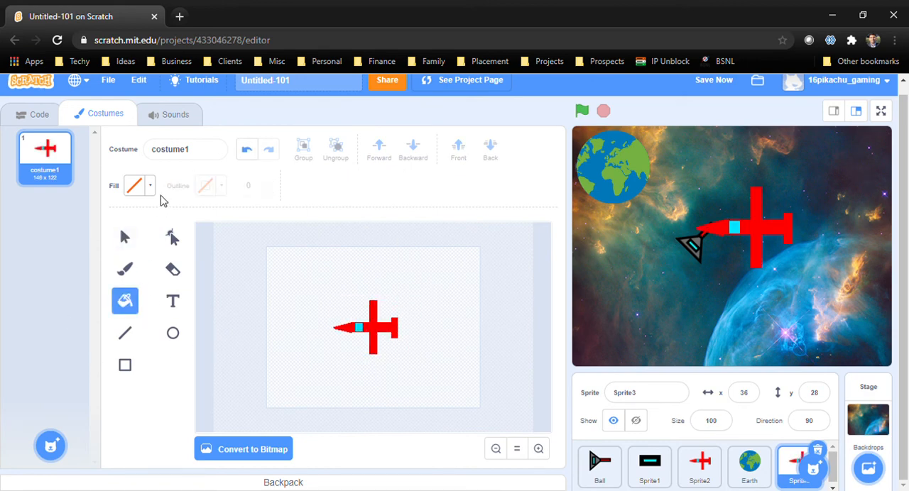
click(149, 186)
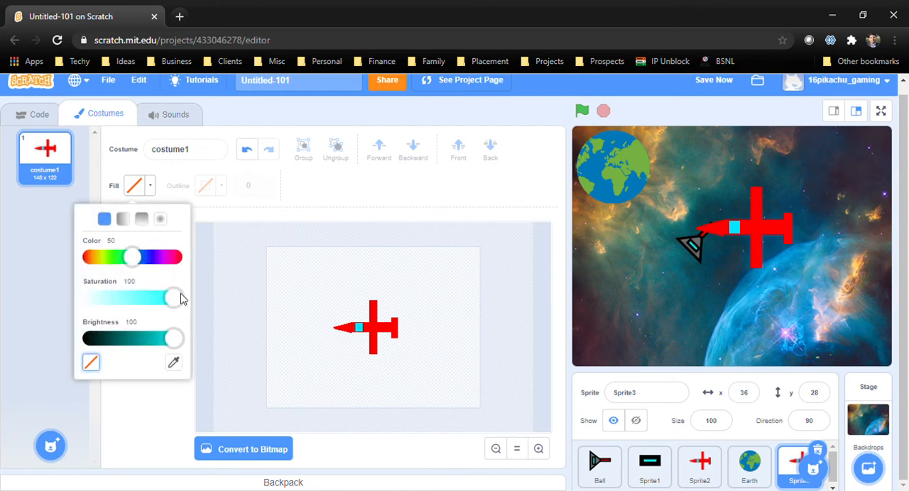
drag(172, 340, 206, 351)
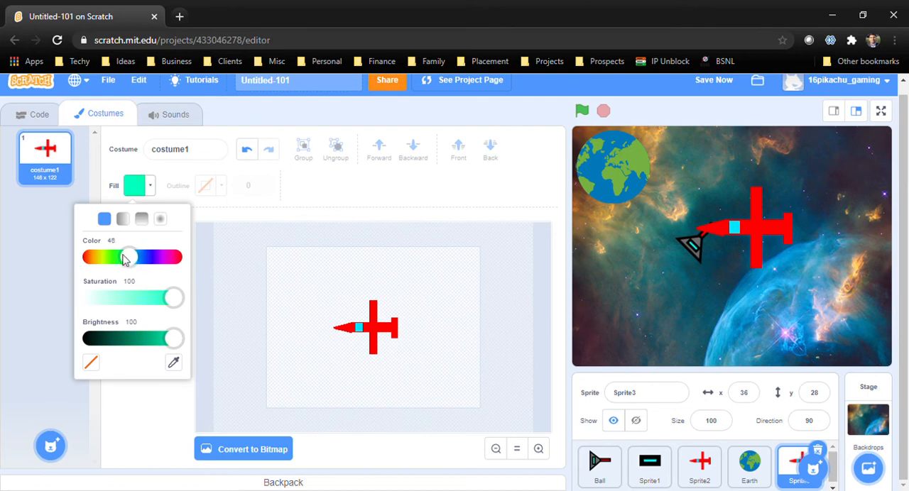
drag(123, 258, 102, 258)
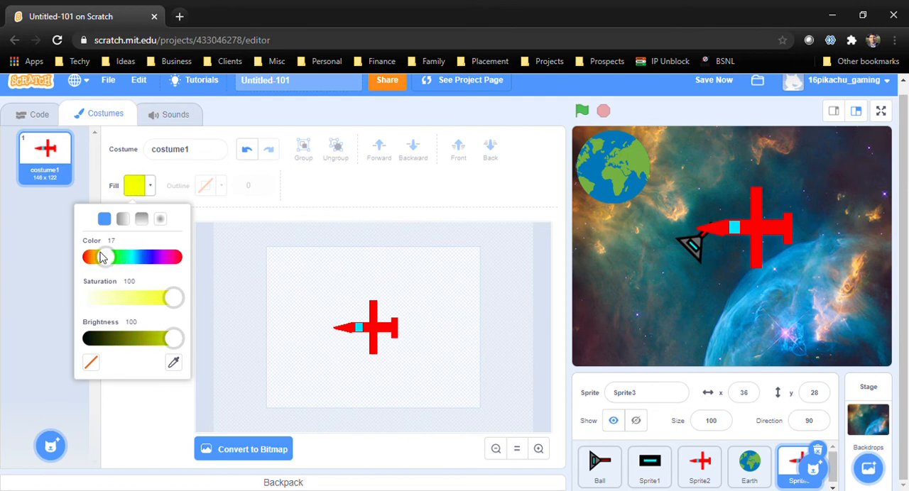
click(344, 332)
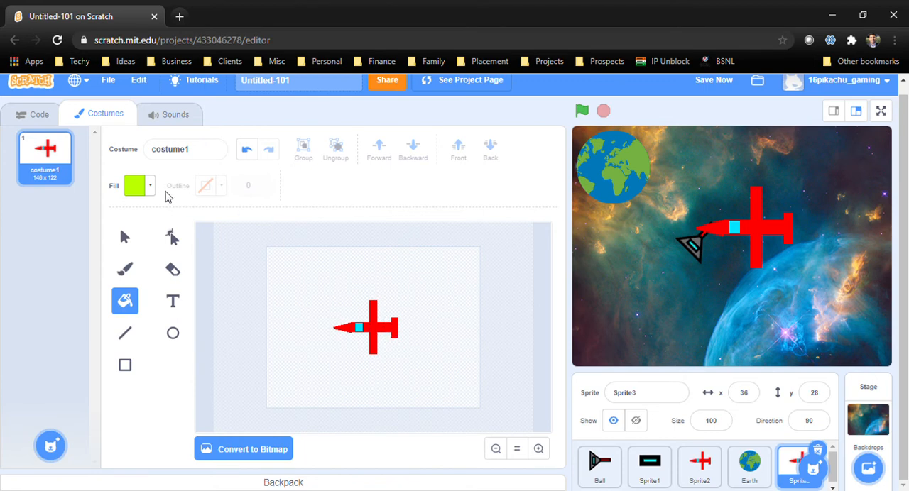
Convert the costume to bitmap to fill the plane's body yellow-green, and set the sprite's size to 50
click(271, 450)
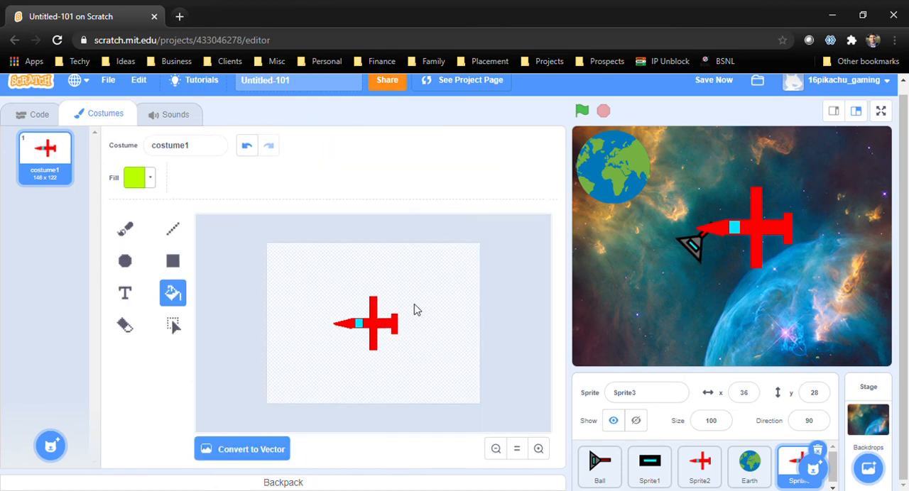
click(375, 328)
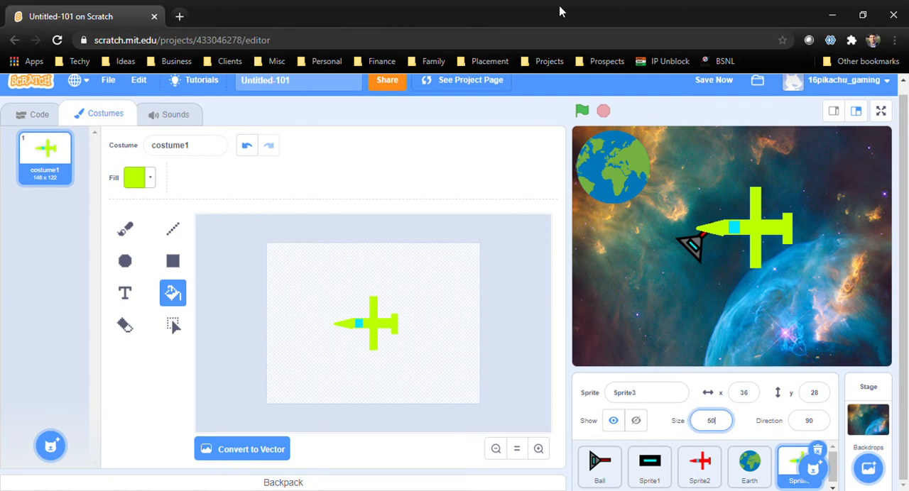
key(Return)
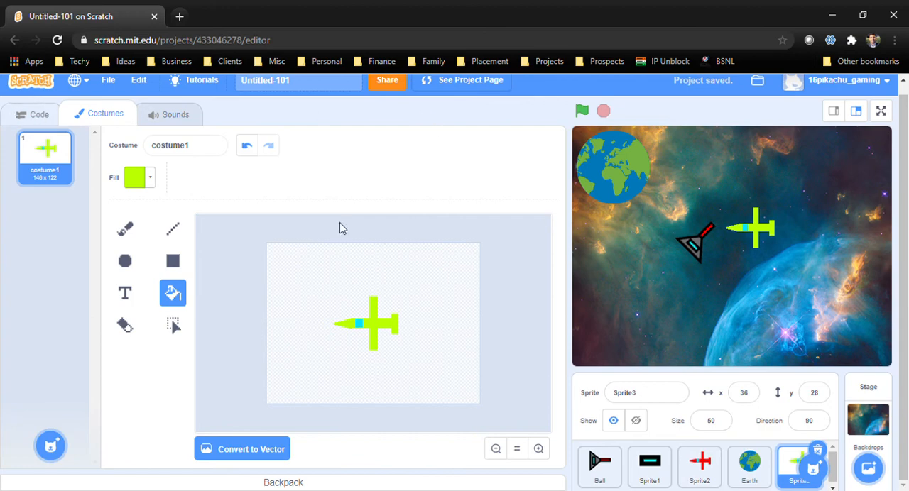
Try to copy the red plane's green-flag script to Sprite3 and check the sprites for the copied script
click(39, 115)
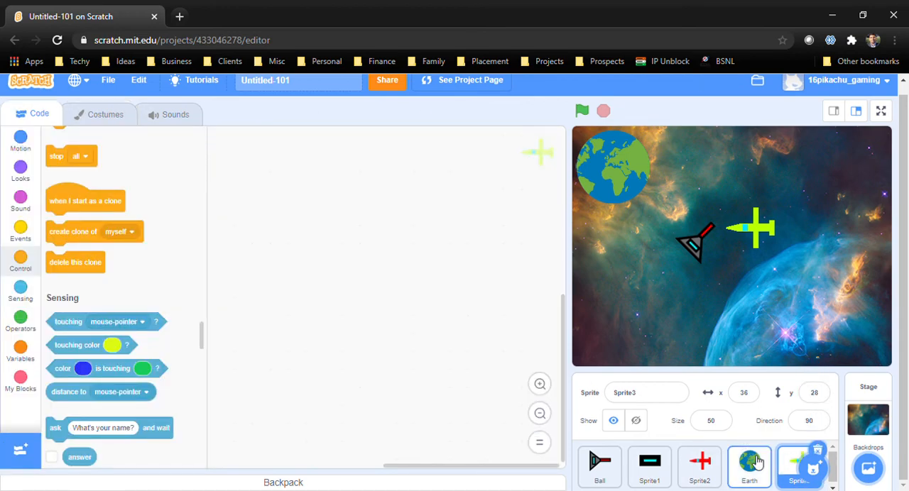
click(705, 470)
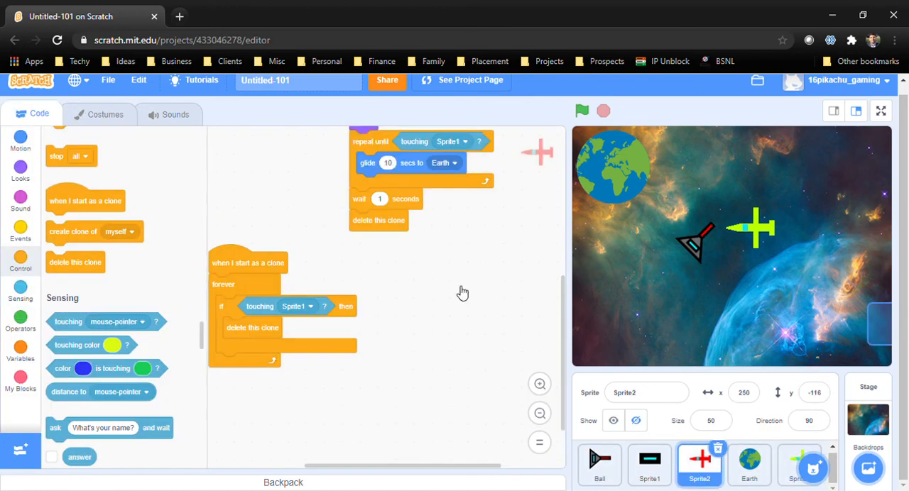
scroll(459, 292, up, 5)
scroll(390, 230, up, 4)
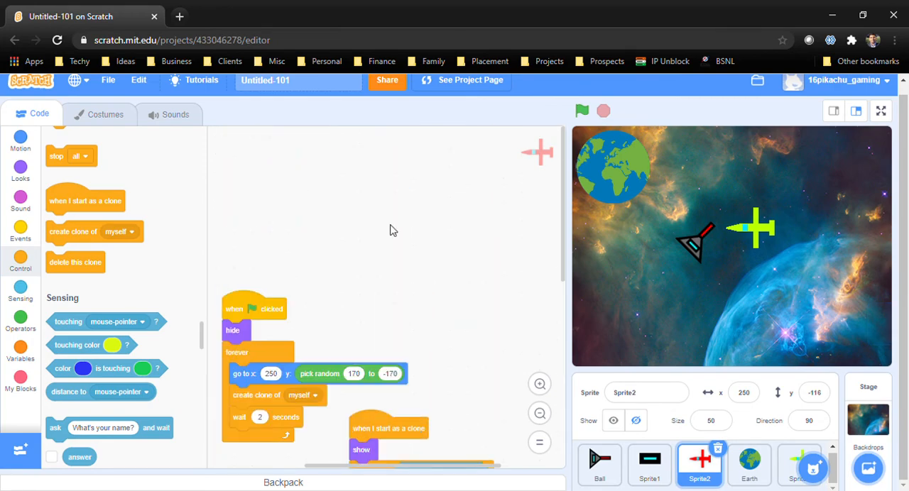
scroll(376, 206, down, 4)
drag(267, 176, 788, 463)
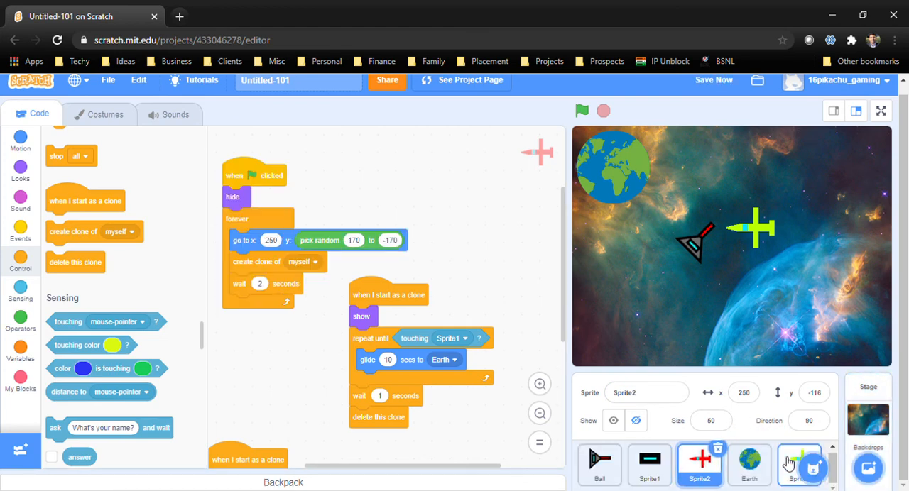
click(788, 461)
click(751, 460)
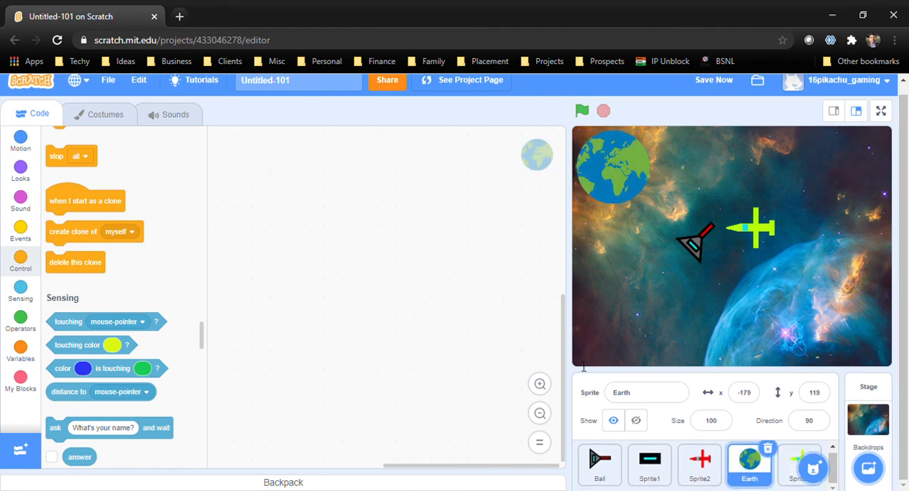
click(702, 460)
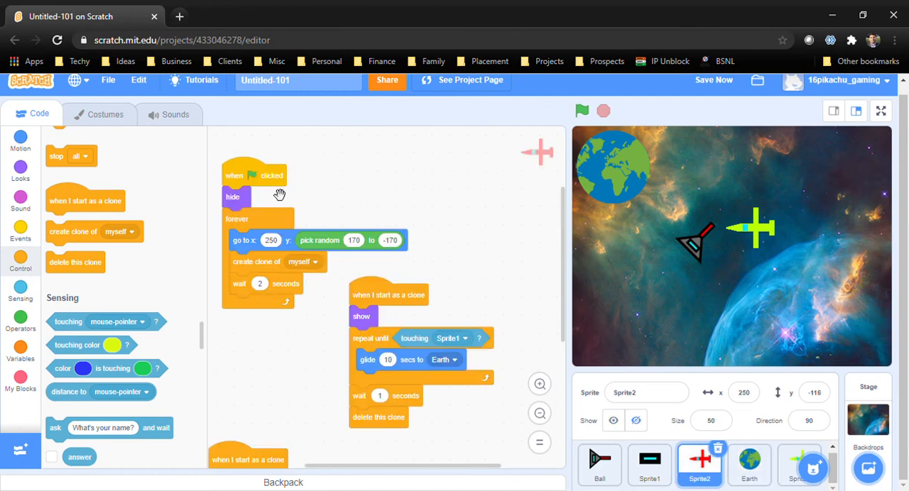
click(757, 465)
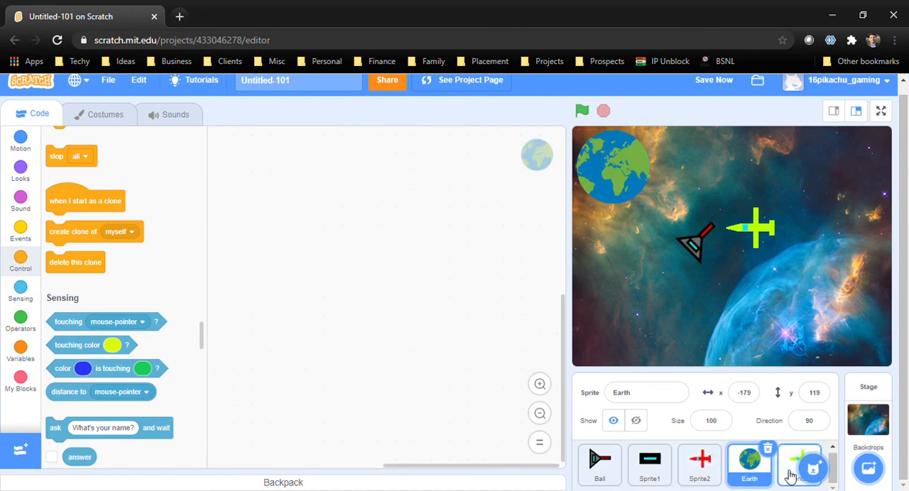
click(788, 474)
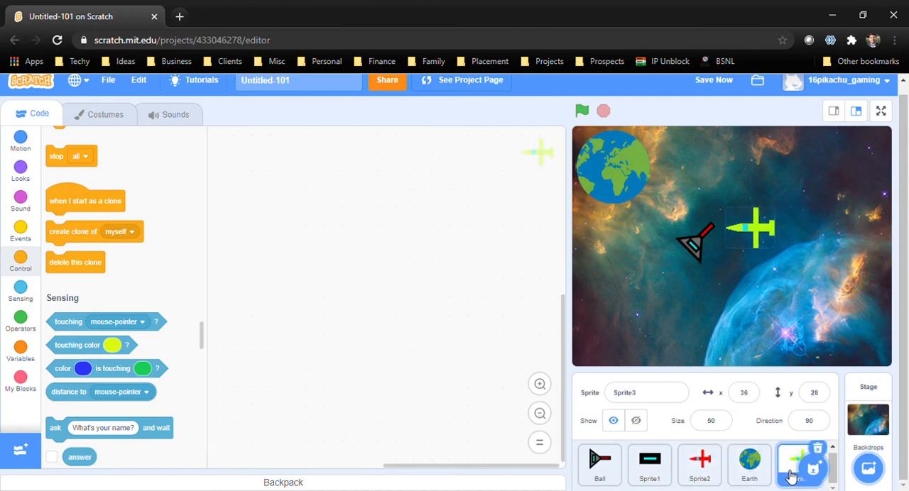
Add a new blank painted sprite to the project and view its empty code area
click(701, 462)
drag(281, 183, 311, 133)
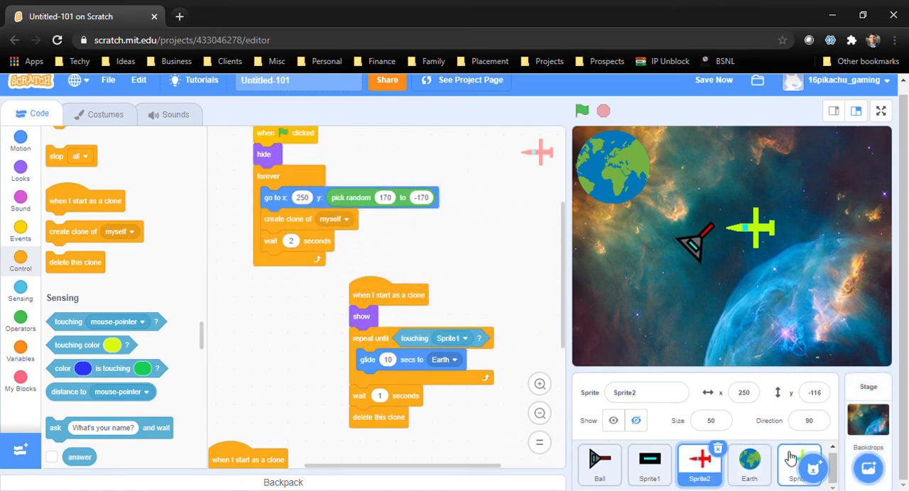
mouse_move(789, 462)
mouse_down()
mouse_move(766, 472)
mouse_move(783, 474)
mouse_up()
mouse_move(813, 467)
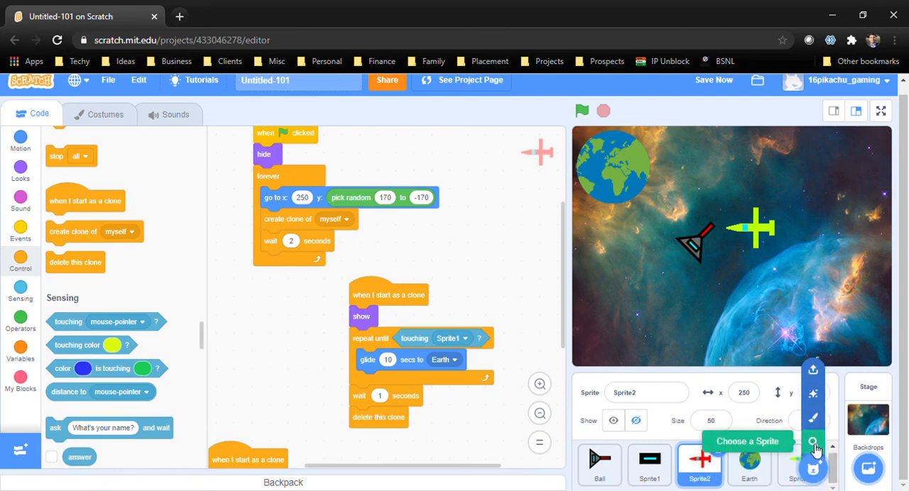
click(812, 417)
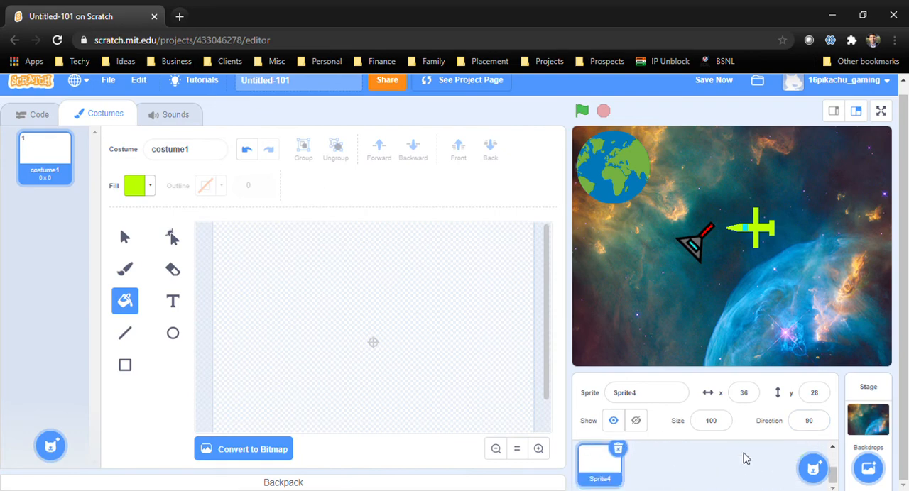
scroll(750, 457, up, 1)
scroll(750, 453, down, 1)
click(24, 116)
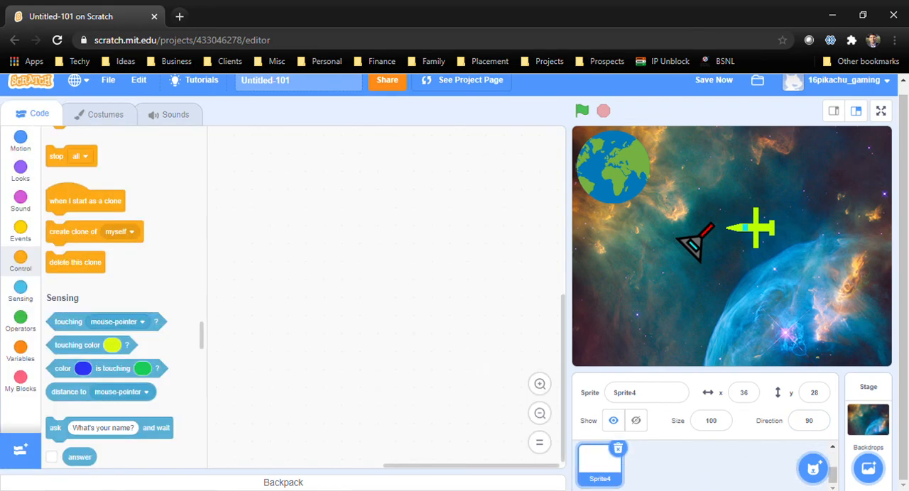
scroll(727, 465, up, 1)
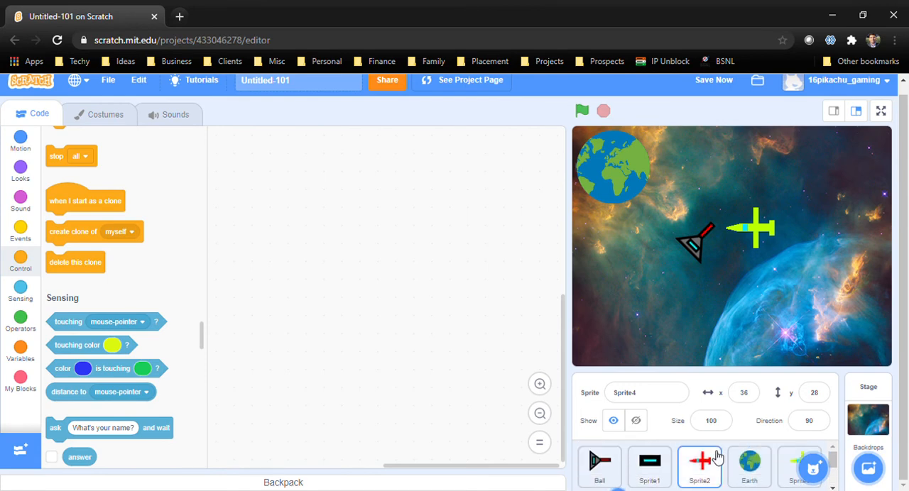
Move the red plane's green-flag script clear of its clone script and reorder Sprite3 to the start of the sprite list
click(713, 454)
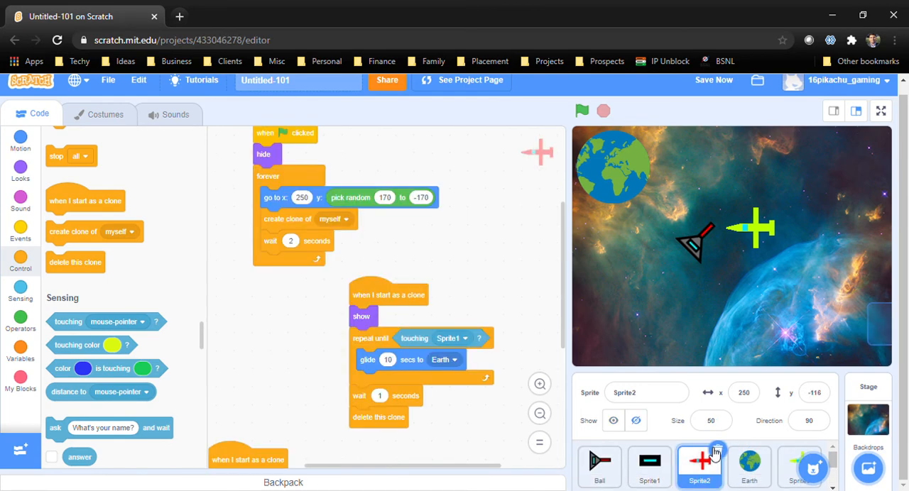
scroll(713, 453, down, 1)
mouse_move(296, 144)
mouse_down()
mouse_move(426, 284)
mouse_move(512, 351)
mouse_move(516, 373)
mouse_move(339, 145)
mouse_move(265, 164)
mouse_move(398, 264)
mouse_move(266, 174)
mouse_move(254, 157)
mouse_up()
scroll(675, 461, up, 2)
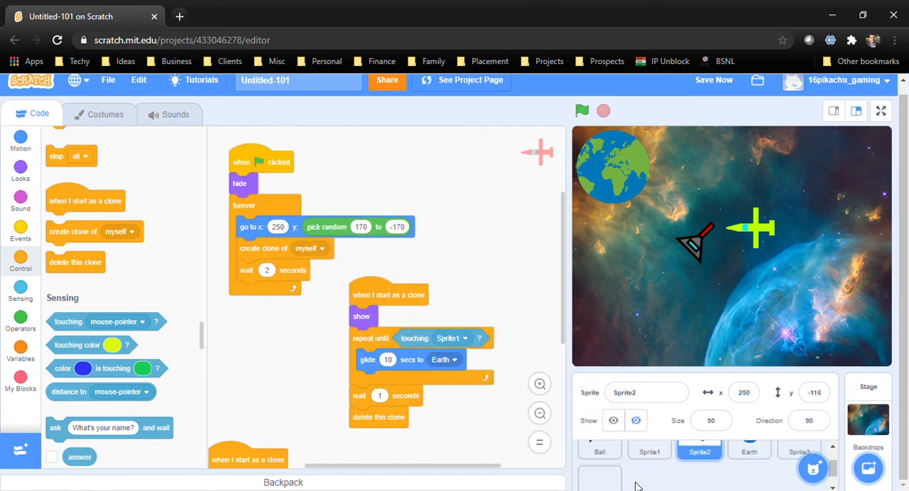
mouse_move(796, 472)
drag(795, 472, 657, 461)
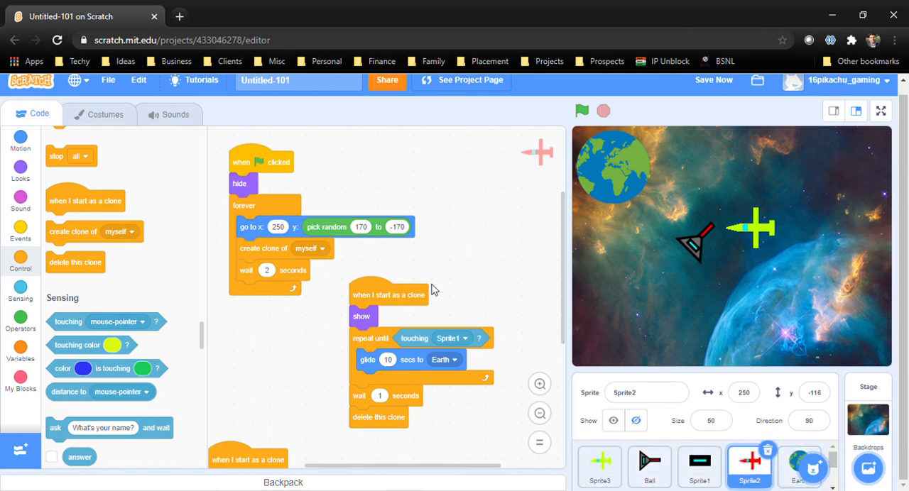
Copy the red plane's green-flag script and gliding clone script to Sprite3, placing the clone script clear of the green-flag one
drag(252, 162, 598, 474)
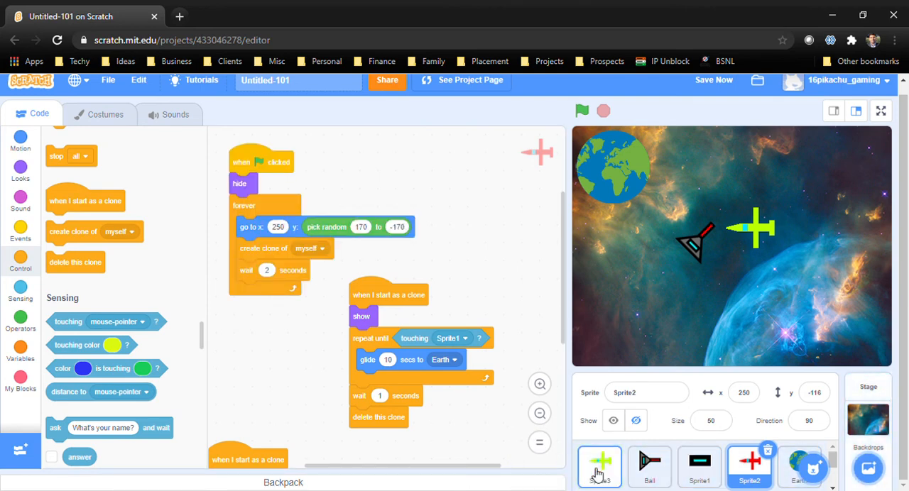
click(600, 465)
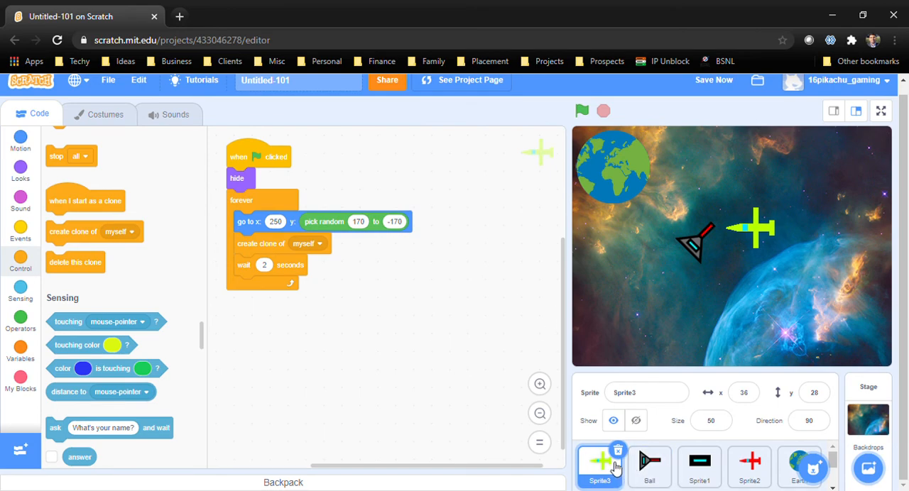
click(754, 472)
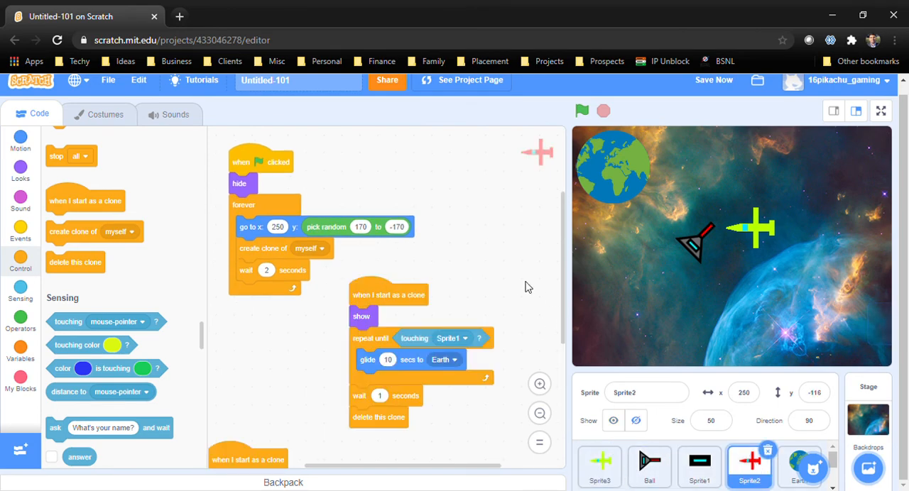
mouse_move(377, 302)
mouse_down()
mouse_move(570, 434)
mouse_move(580, 479)
mouse_move(598, 474)
mouse_up()
click(599, 475)
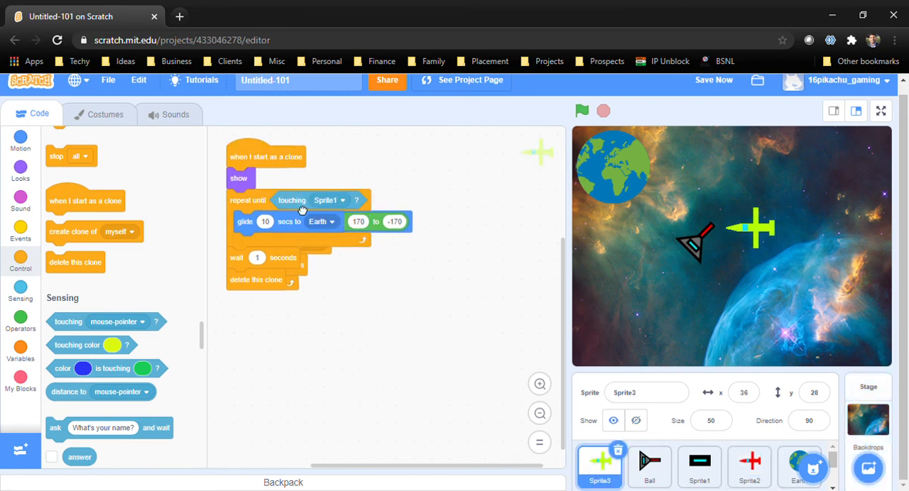
mouse_move(272, 159)
mouse_down()
mouse_move(361, 310)
mouse_move(409, 282)
mouse_move(390, 277)
mouse_up()
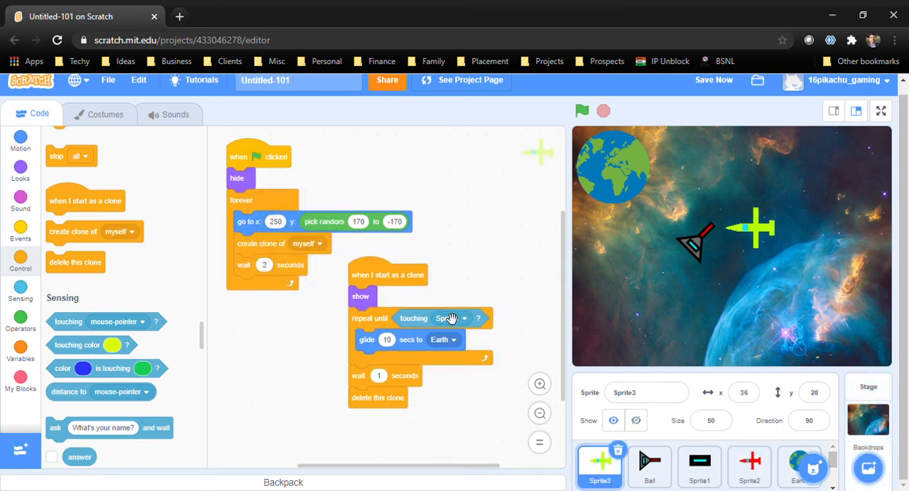
Copy Sprite2's clone script that deletes the clone on touching Sprite1 to Sprite3
click(749, 465)
scroll(344, 236, down, 5)
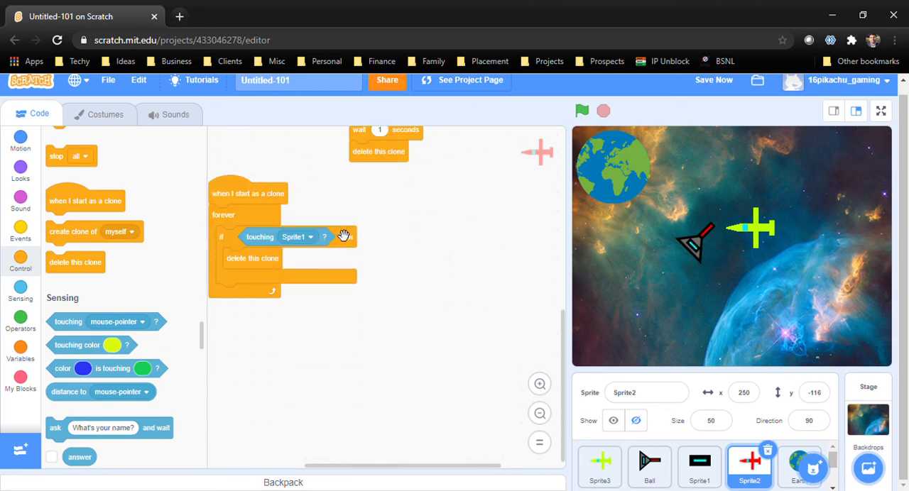
drag(274, 196, 599, 465)
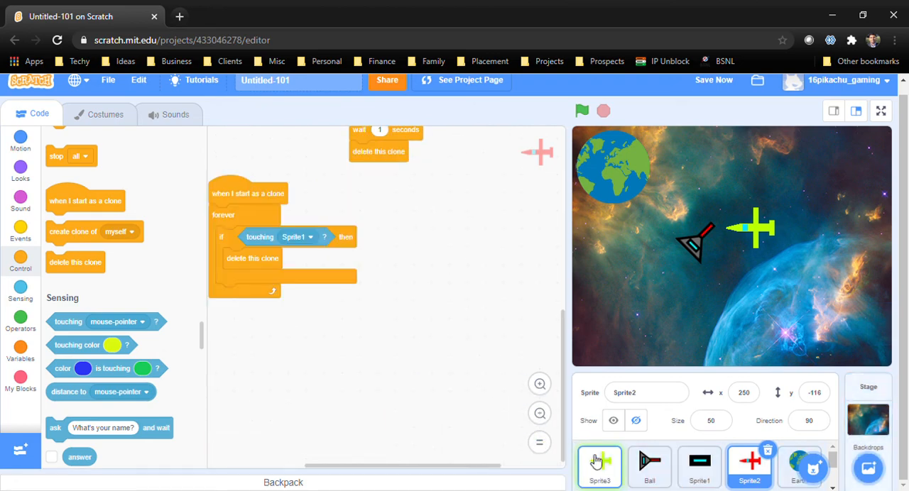
click(599, 465)
Test the game in full screen by steering the spaceship and firing bullets at the planes, and return to the editor after stopping it
click(881, 112)
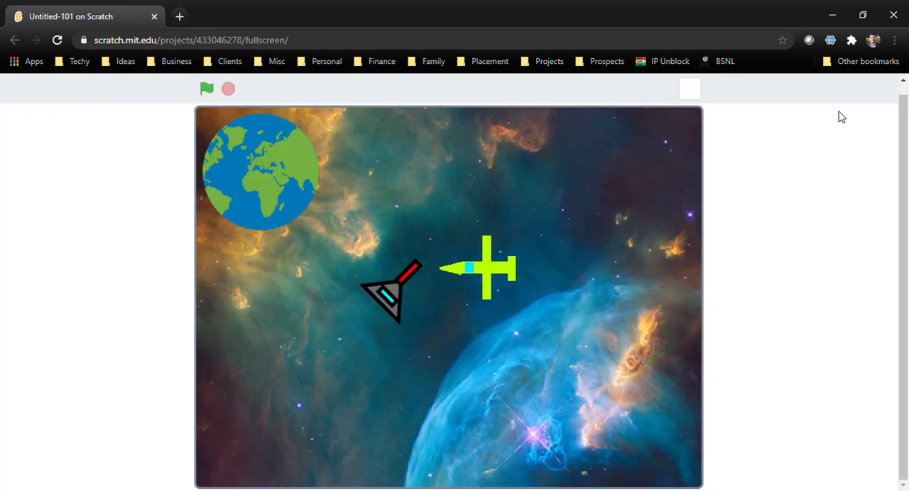
click(215, 90)
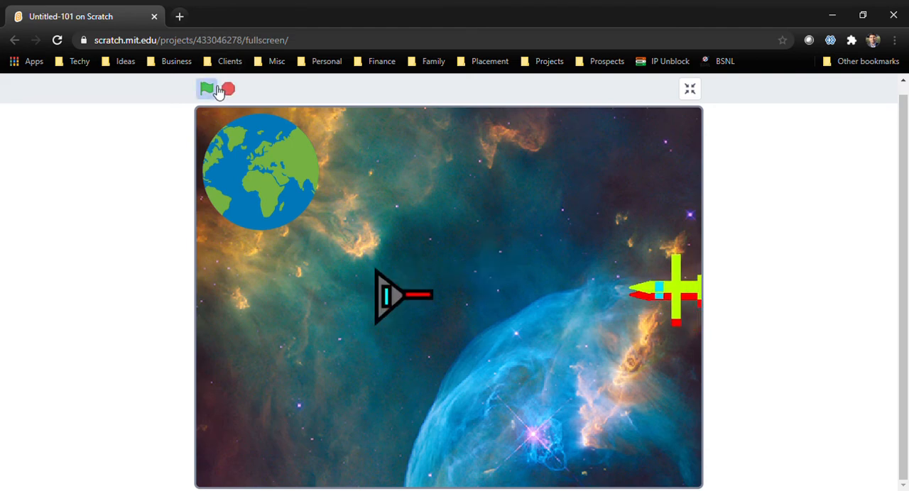
key(Left)
key(space)
key(Right)
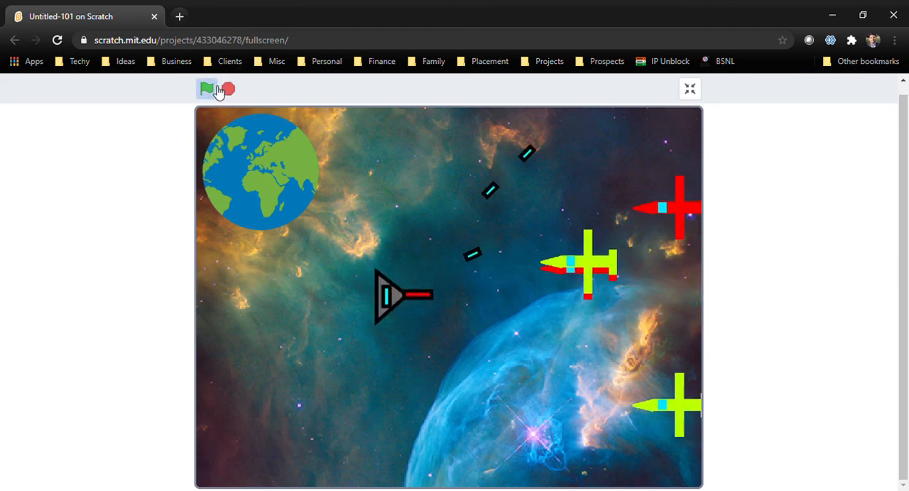
key(Left)
key(space)
key(Right)
key(Left)
key(Right)
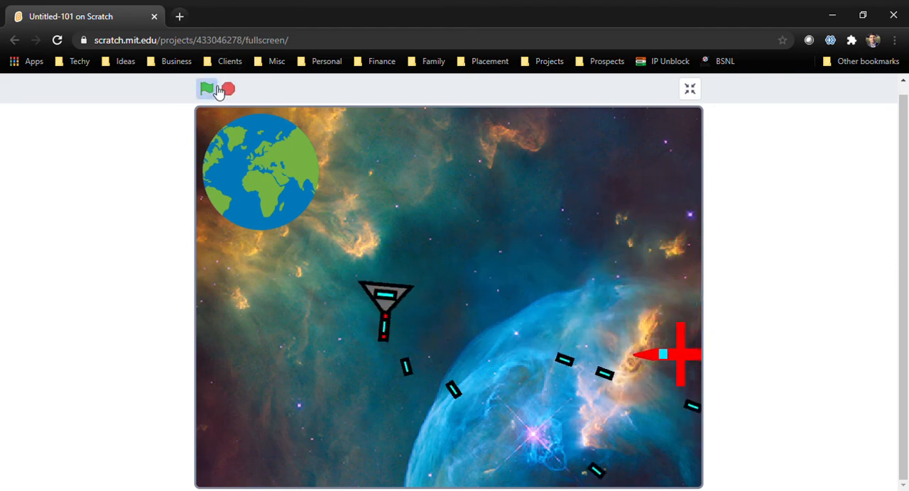
key(Left)
key(Left)
key(space)
key(Right)
key(Left)
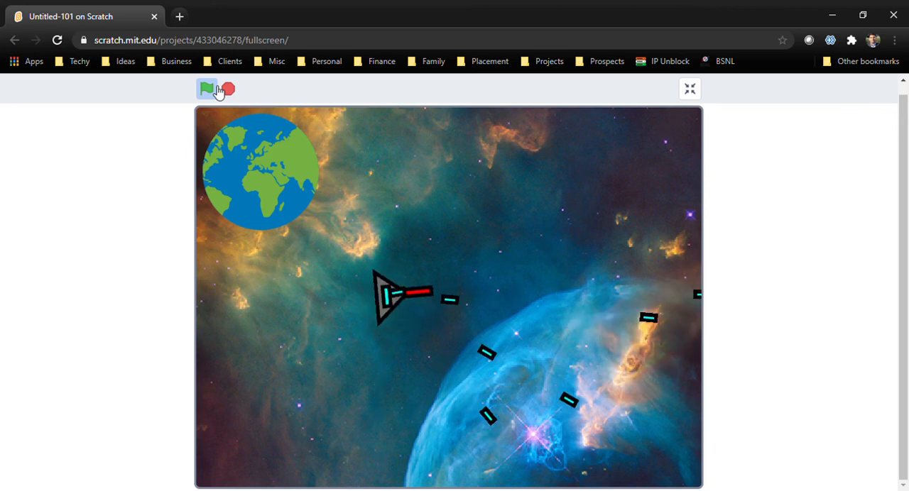
key(Right)
key(Left)
key(Right)
key(Left)
key(Down)
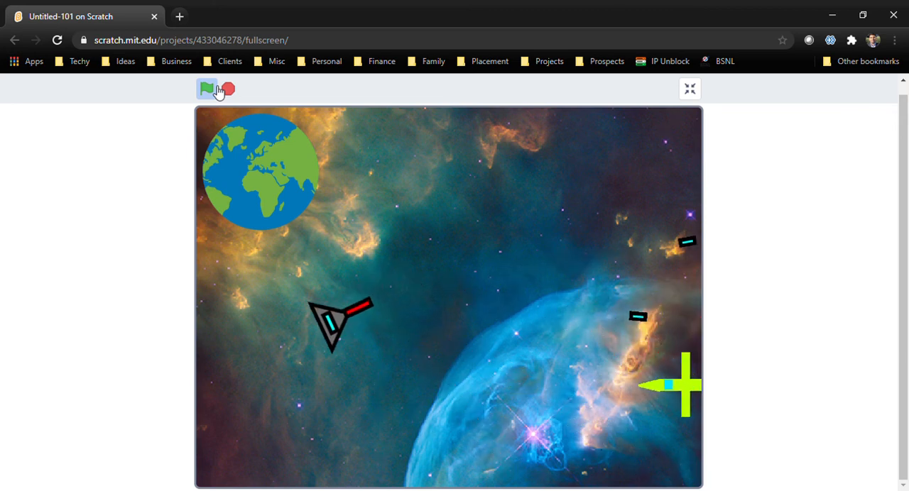
key(space)
key(Right)
key(space)
key(Right)
key(space)
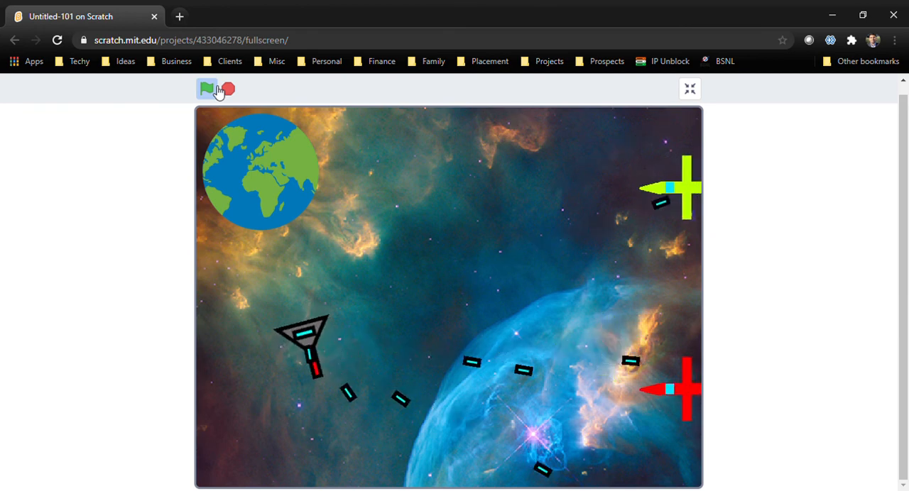
key(Left)
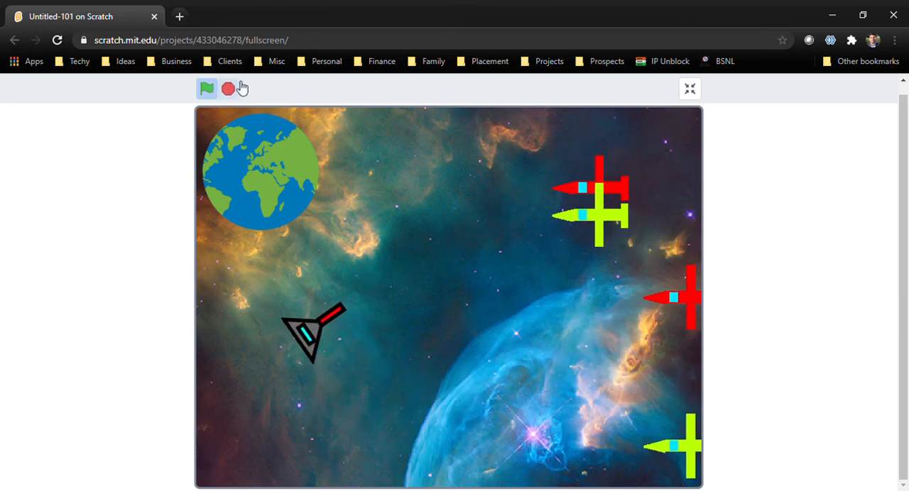
click(229, 91)
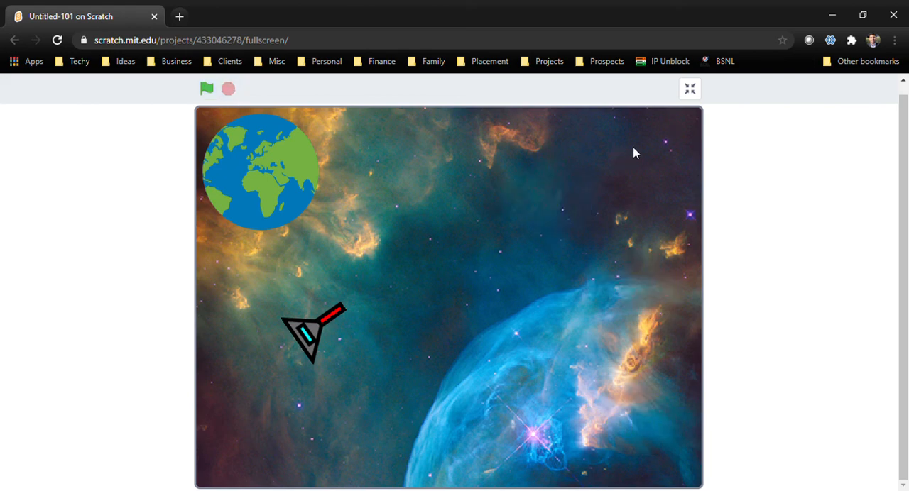
click(689, 91)
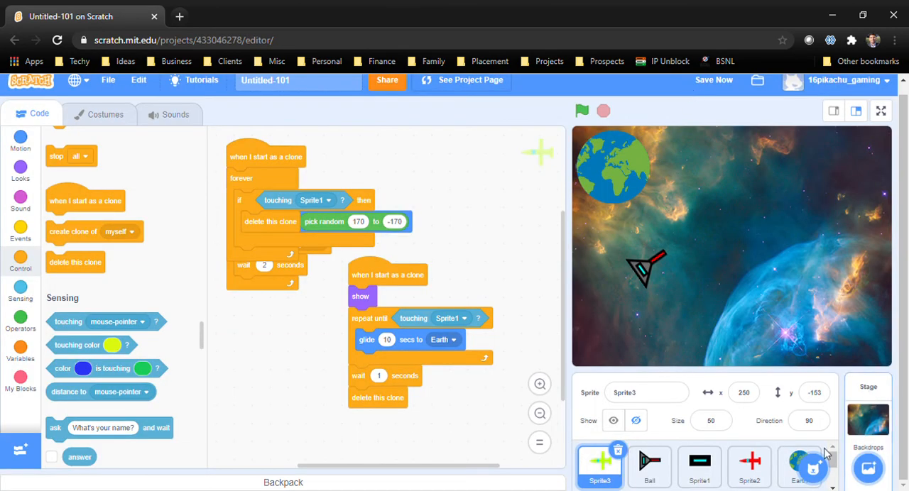
Start a green-flag script on the Earth sprite with a forever loop containing an empty if-then block
click(789, 465)
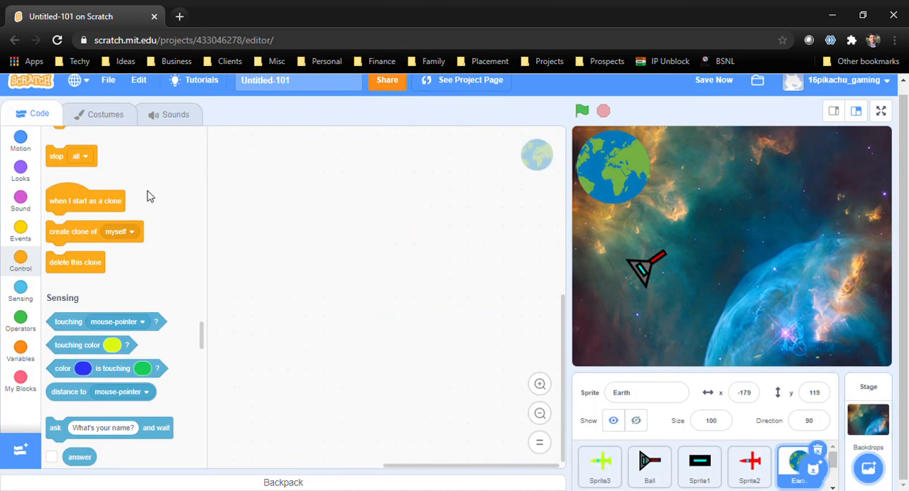
click(21, 228)
drag(111, 169, 505, 258)
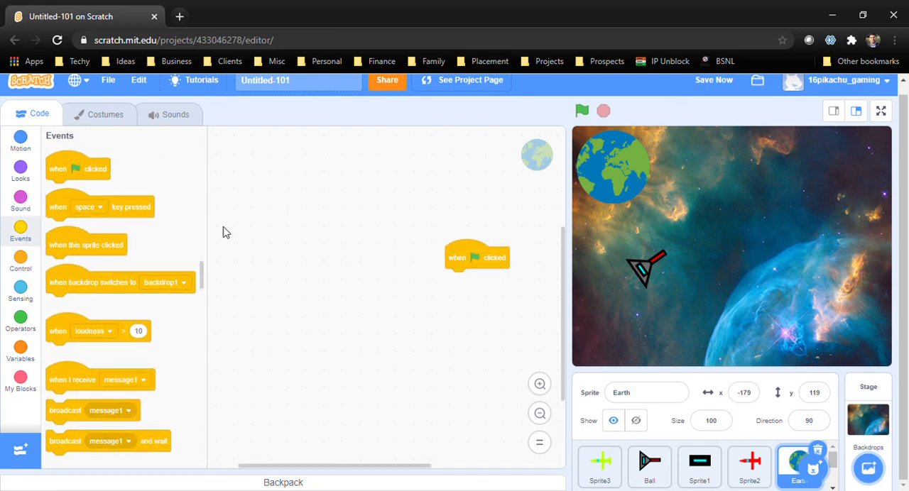
scroll(83, 209, down, 5)
drag(101, 207, 359, 232)
drag(313, 206, 313, 207)
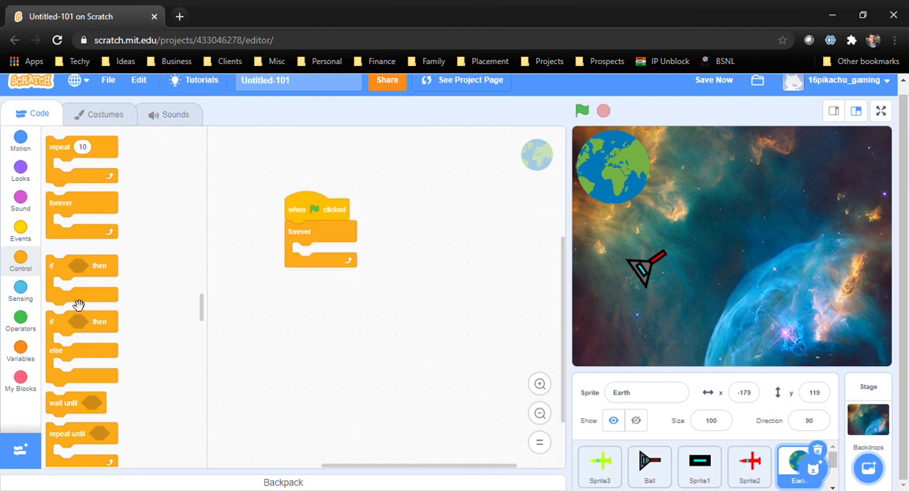
drag(64, 270, 305, 264)
Put an or operator in the Earth script's if condition, with a touching Sprite3 check in its second slot
click(17, 292)
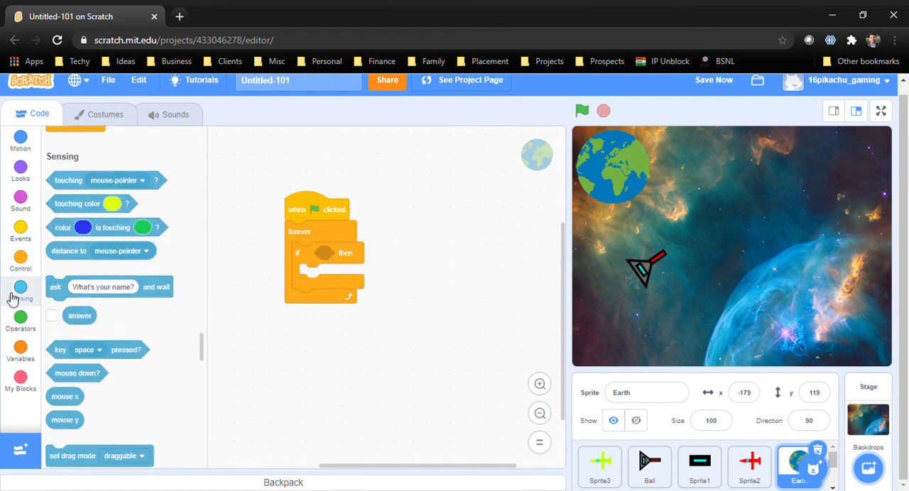
drag(90, 170, 299, 390)
click(20, 321)
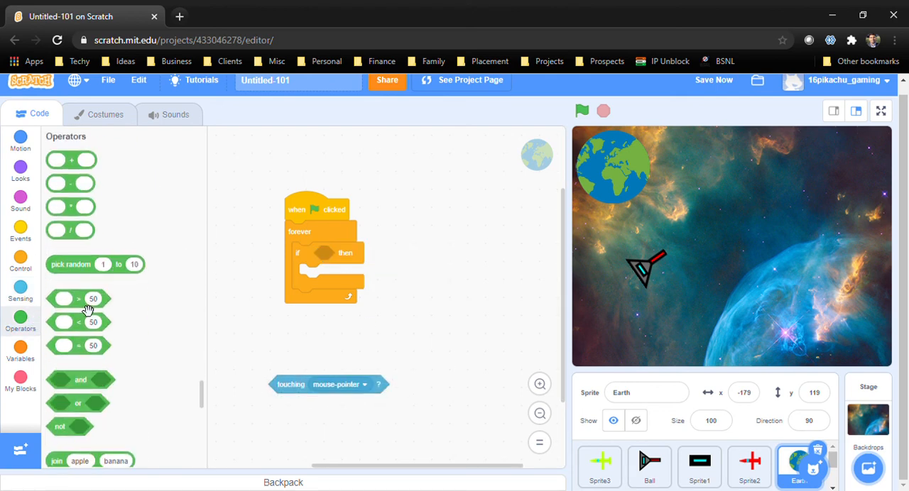
scroll(160, 407, down, 1)
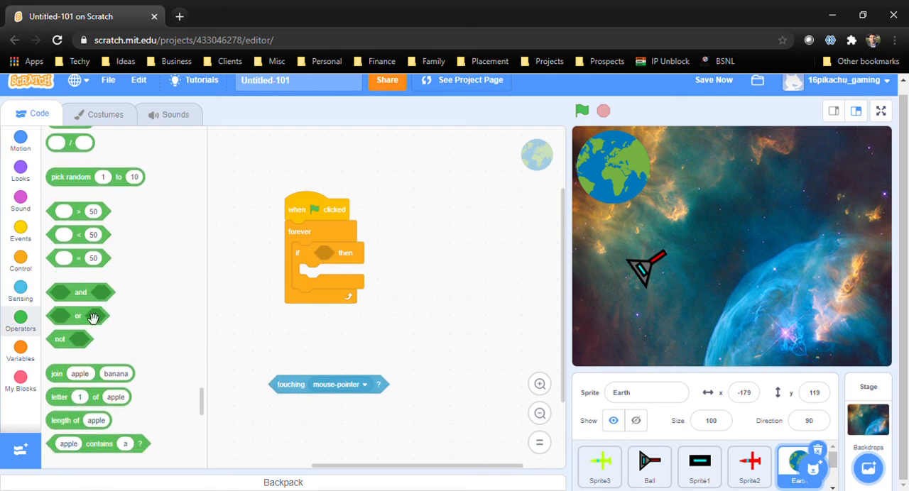
drag(93, 318, 355, 254)
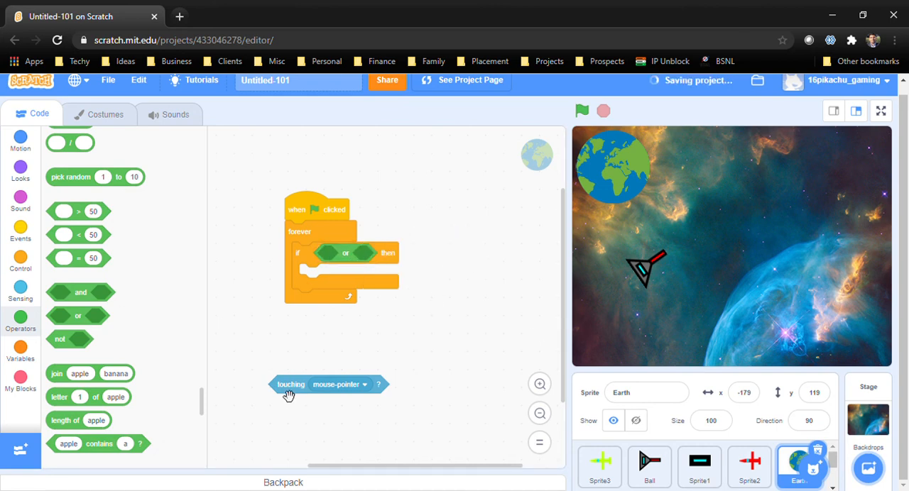
drag(289, 395, 378, 262)
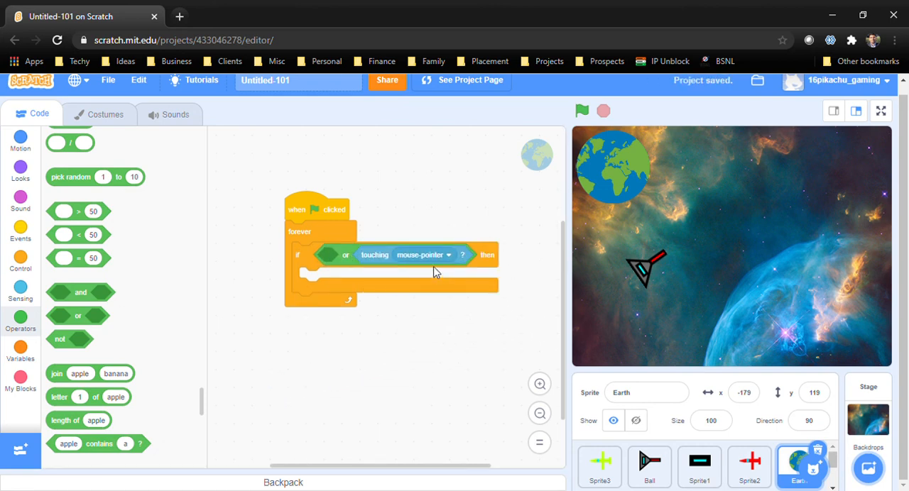
click(426, 257)
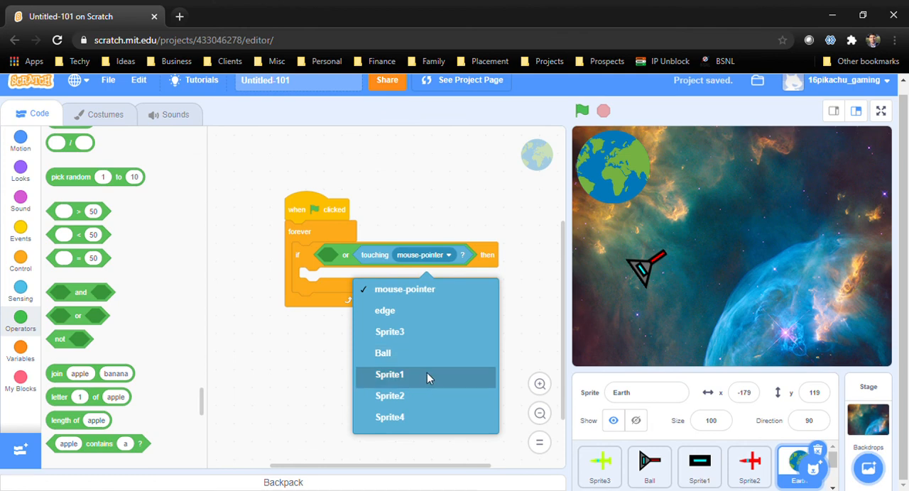
click(422, 332)
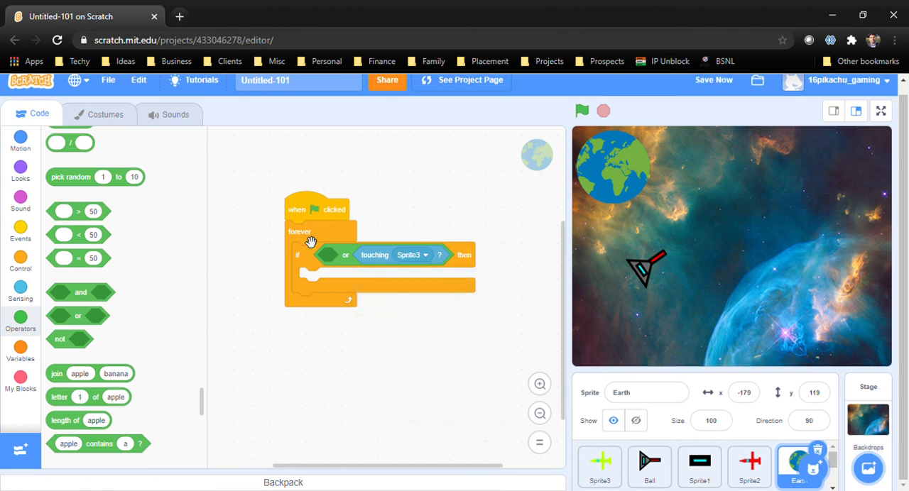
Add a touching Sprite2 check to the empty first slot of the or operator, keeping the combined condition in the Earth script's if block
click(21, 290)
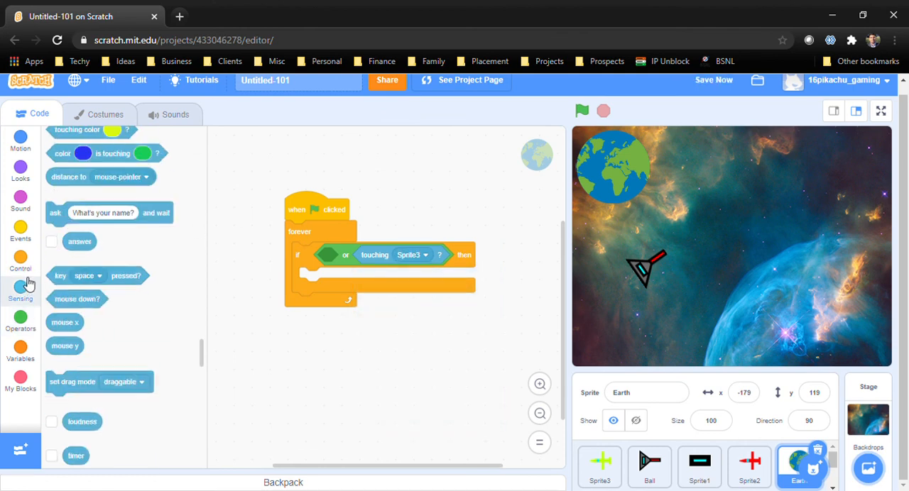
drag(90, 168, 380, 387)
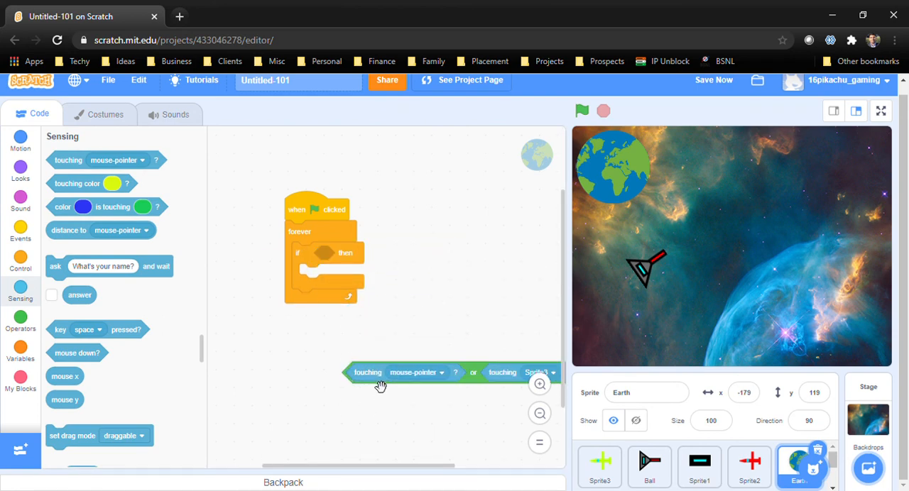
click(415, 378)
click(405, 309)
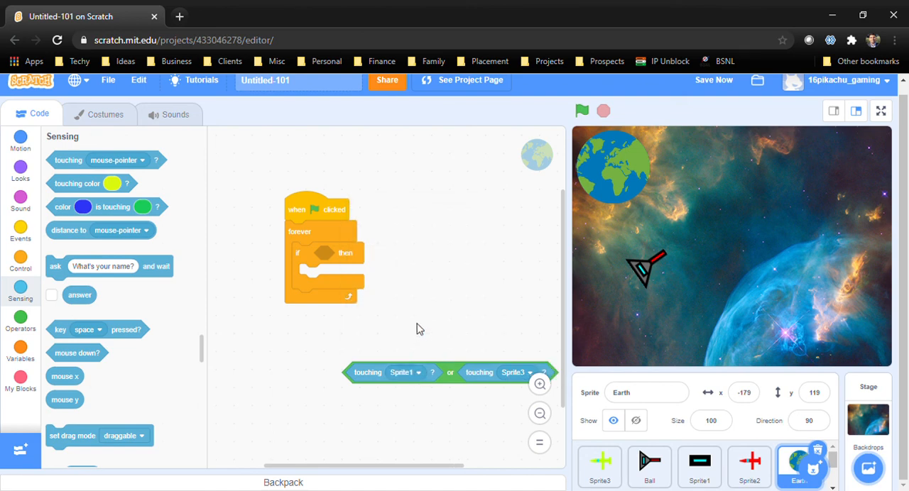
click(410, 379)
click(410, 331)
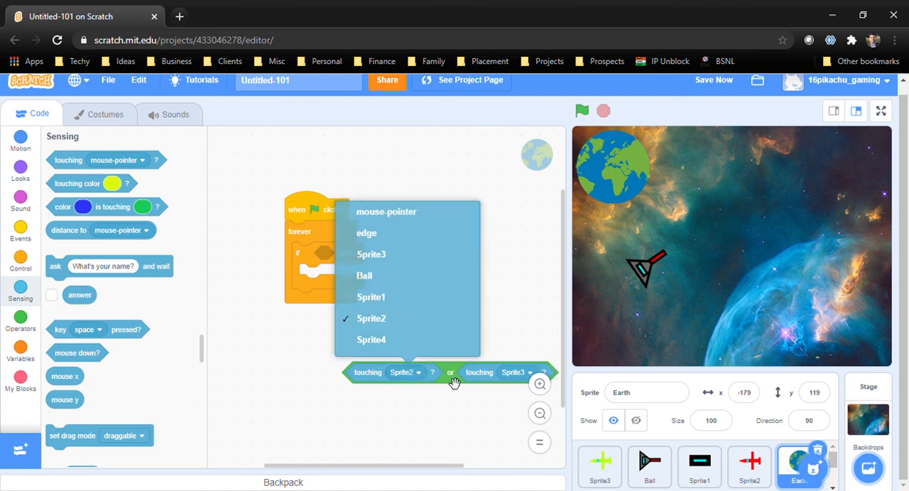
drag(451, 374, 424, 259)
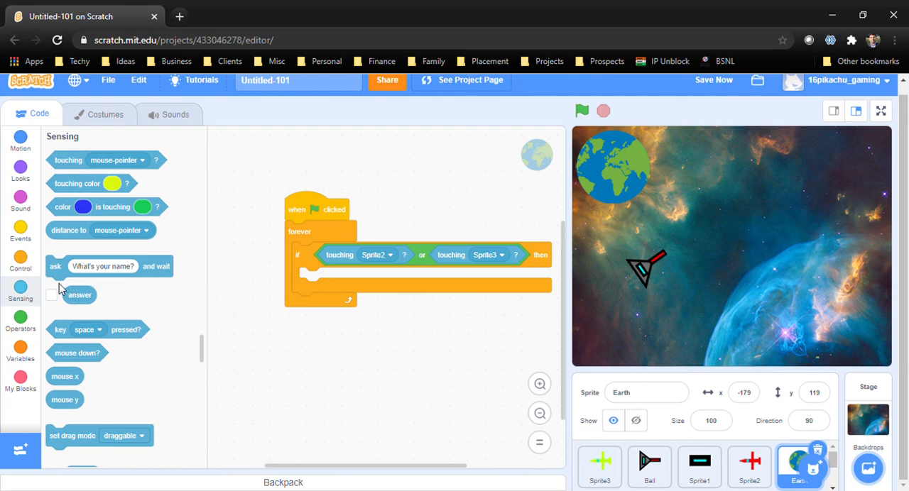
Inside the Earth script's if block, add a say block showing "Oops ! you loose" for 2 seconds
click(28, 260)
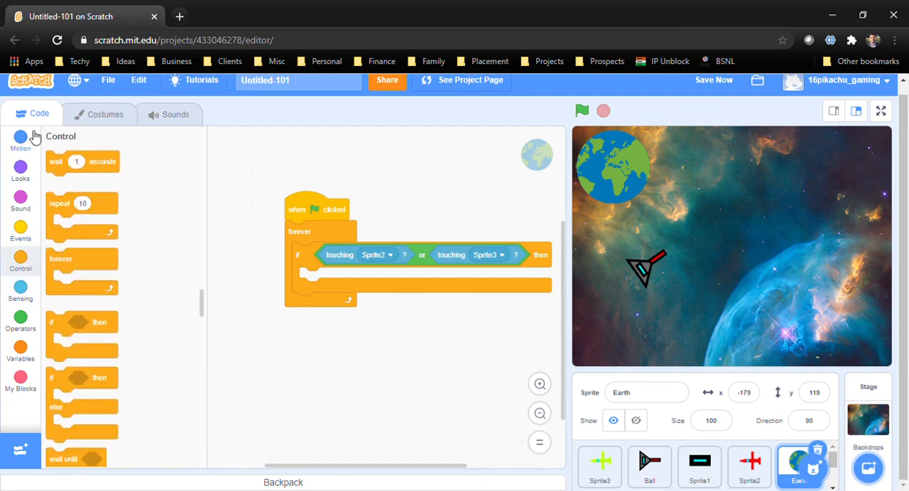
click(22, 202)
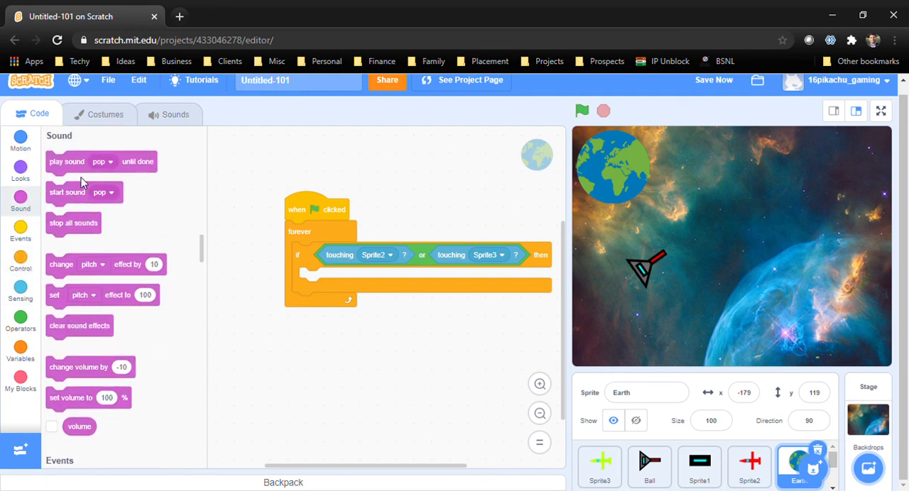
click(29, 176)
drag(65, 167, 319, 282)
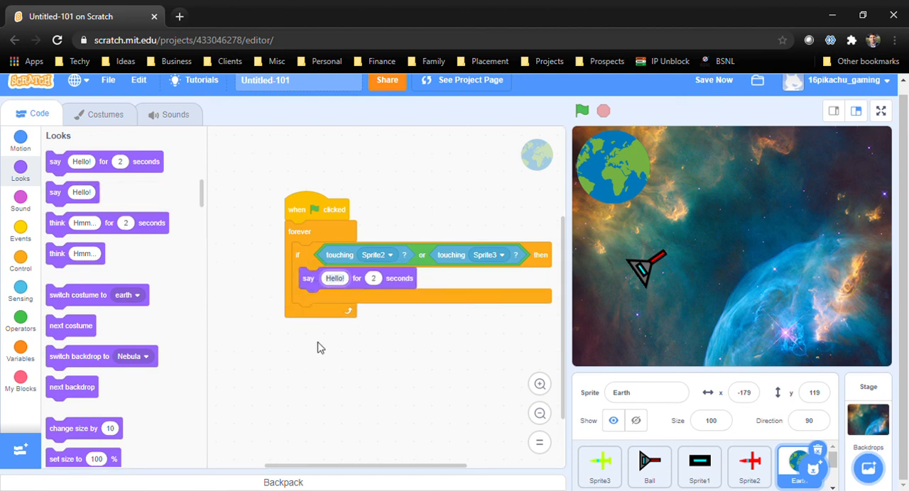
text(O)
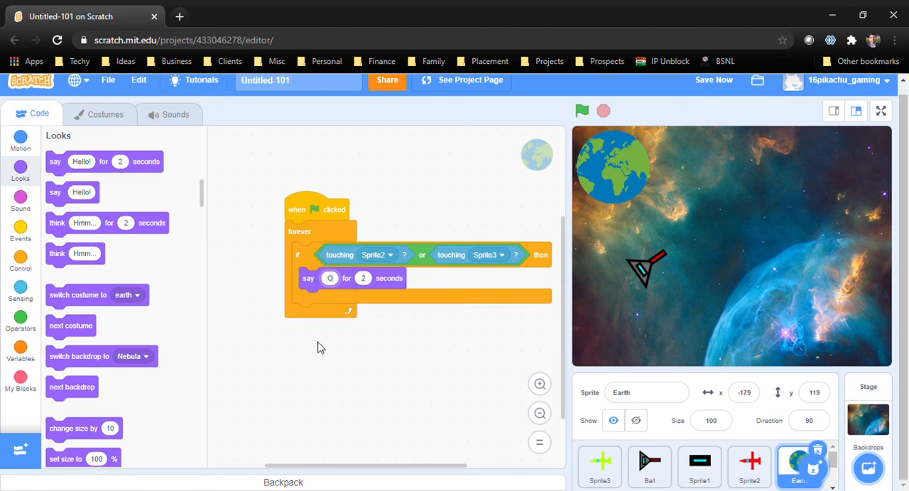
text(ops!)
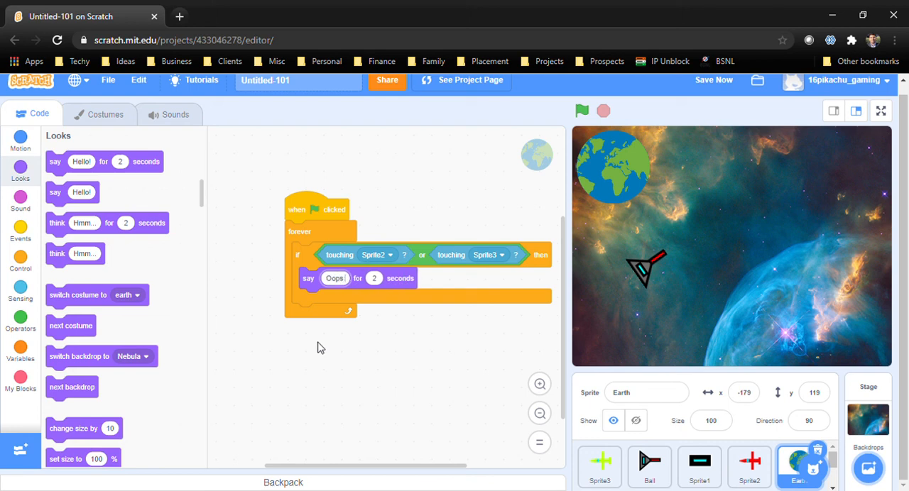
text(!!)
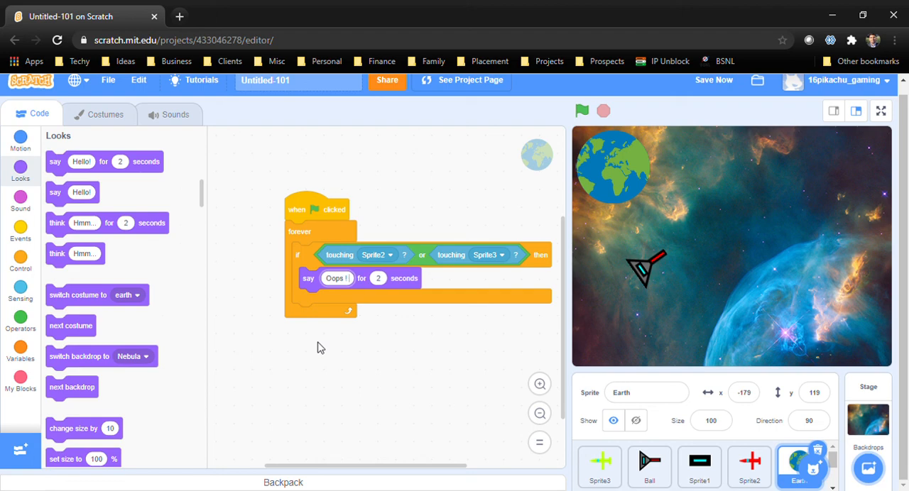
text( you l)
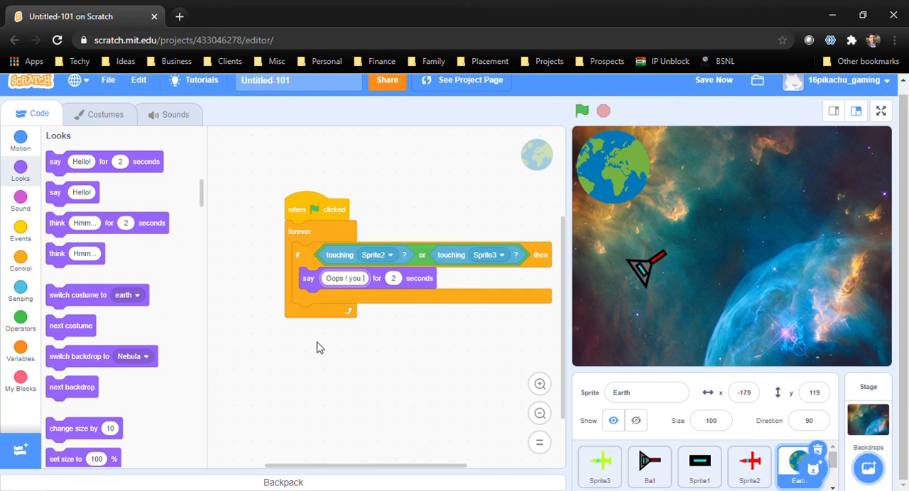
text(oose)
click(320, 337)
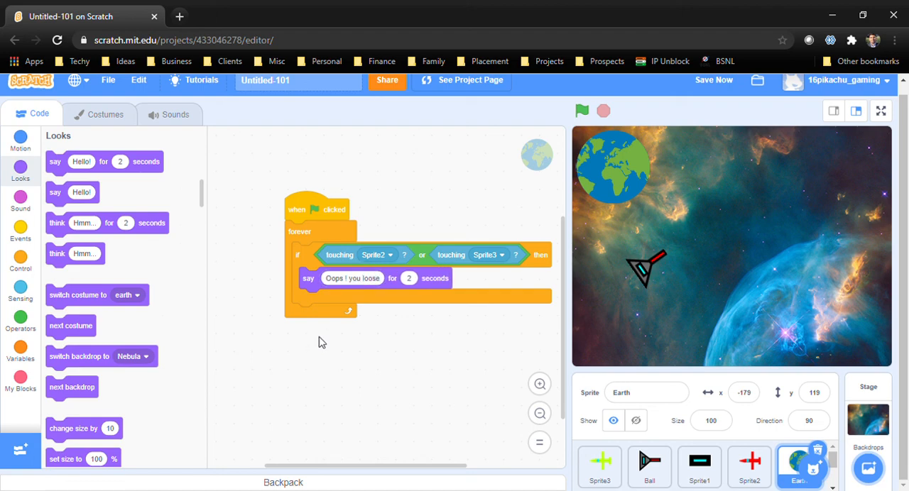
Add a stop all block directly below the say block inside the Earth script's if block
click(20, 274)
scroll(78, 270, down, 5)
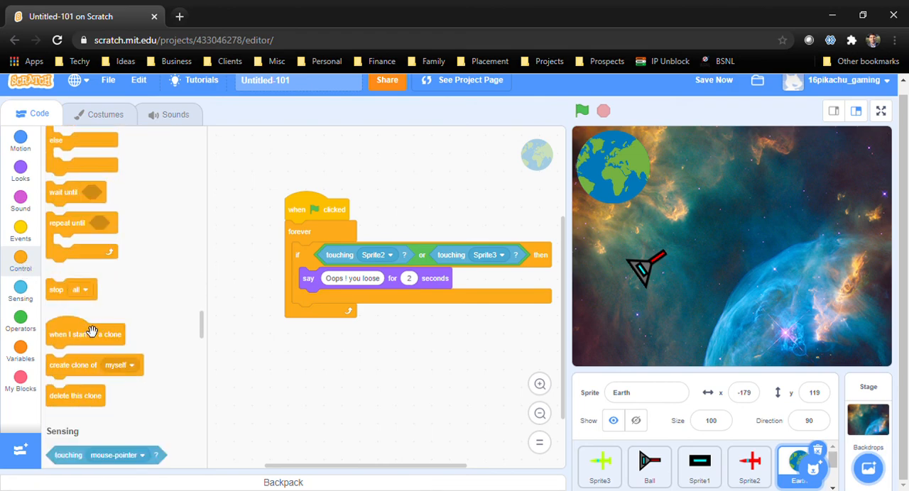
drag(65, 295, 314, 301)
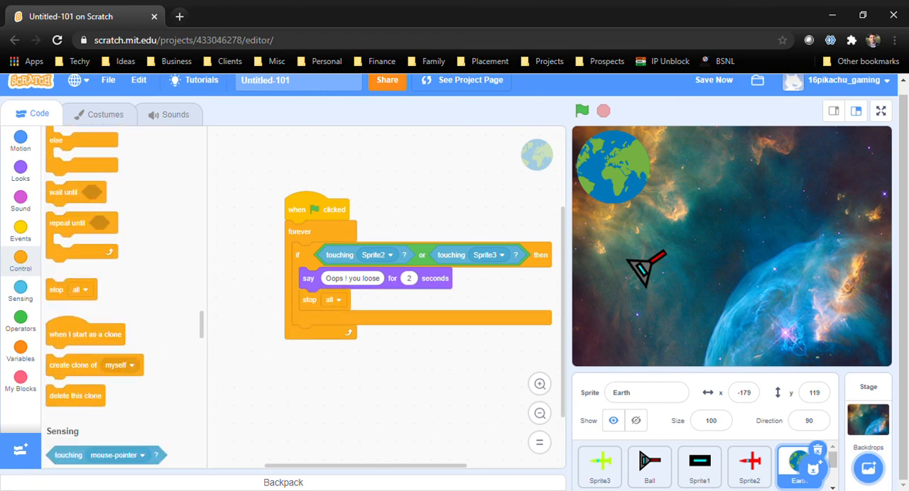
Run the game in full screen to test what happens when the planes reach Earth
click(880, 112)
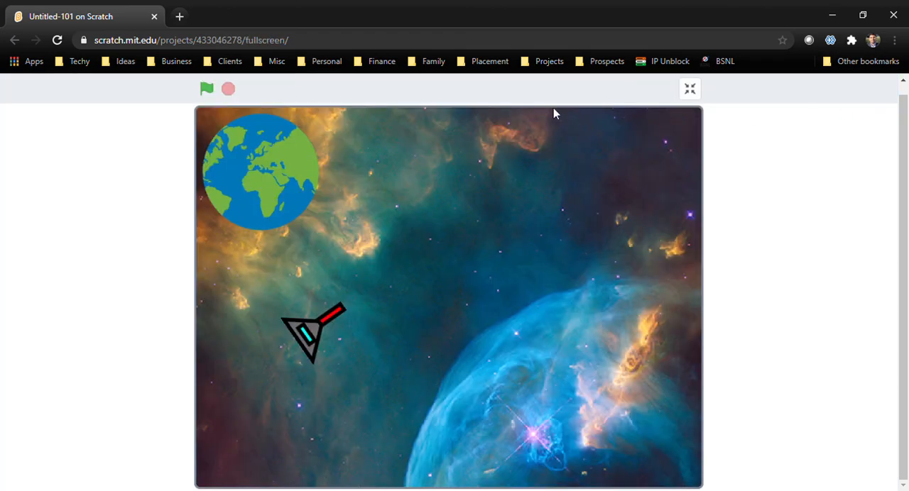
click(207, 90)
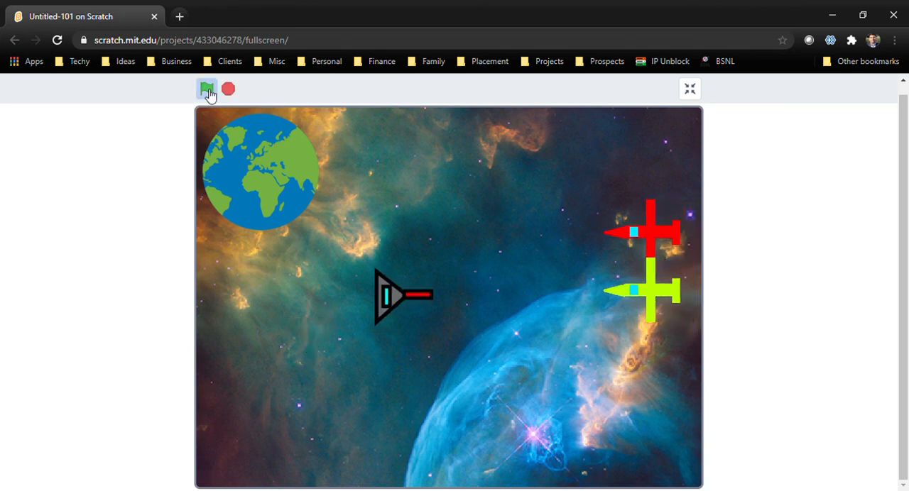